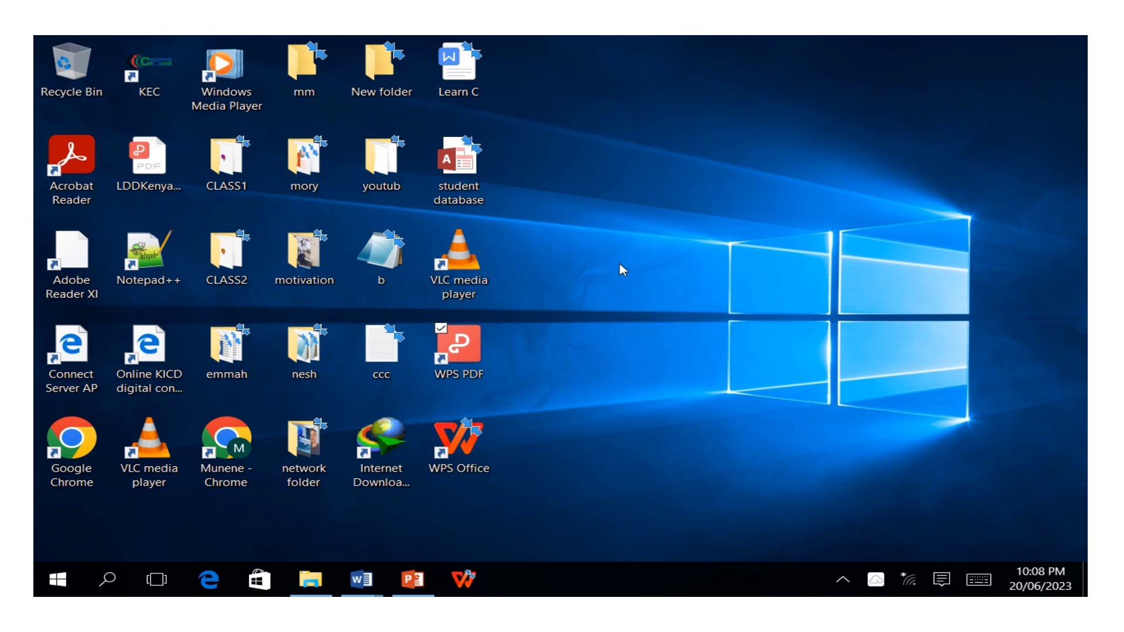
Step: Launch Publisher 2016 and create a blank A4 portrait publication
left_click(58, 580)
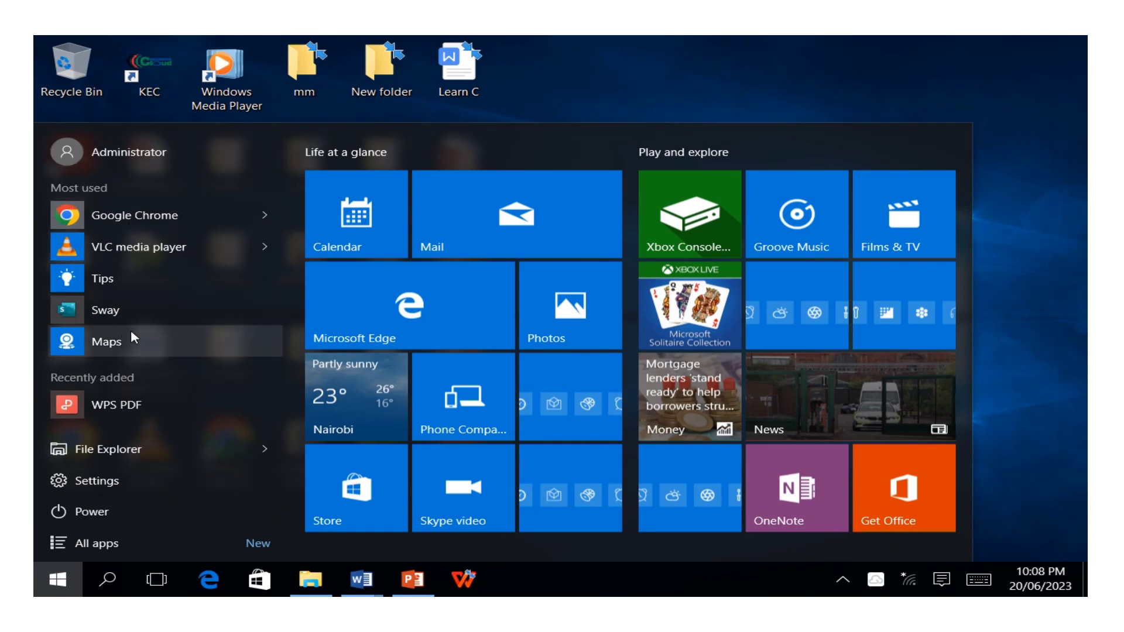
left_click(98, 548)
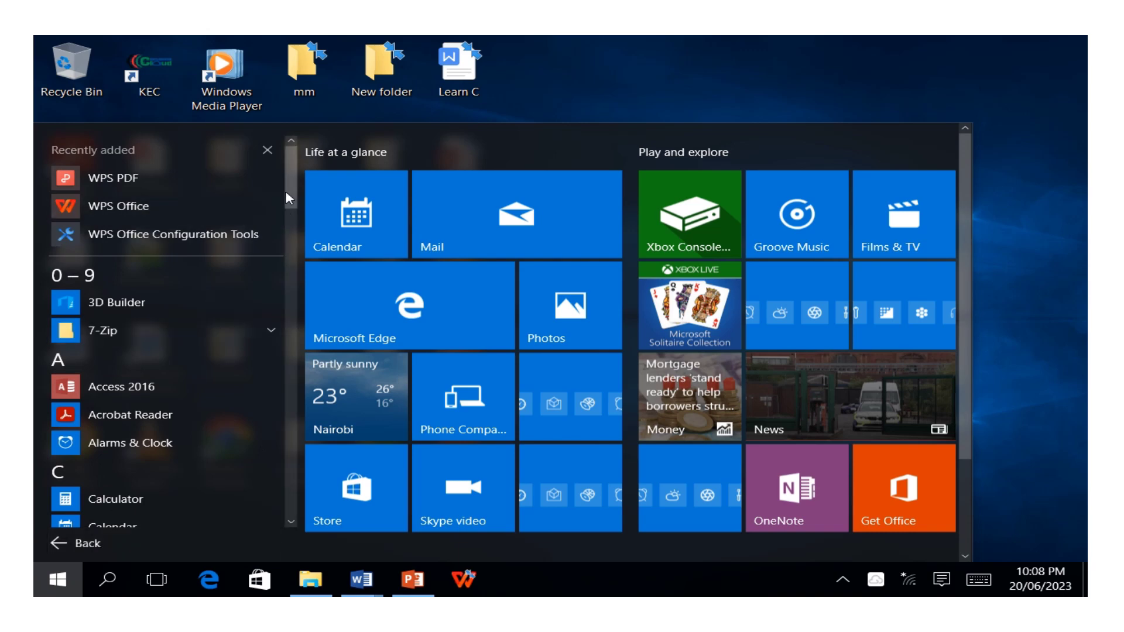
left_click_drag(295, 185, 291, 399)
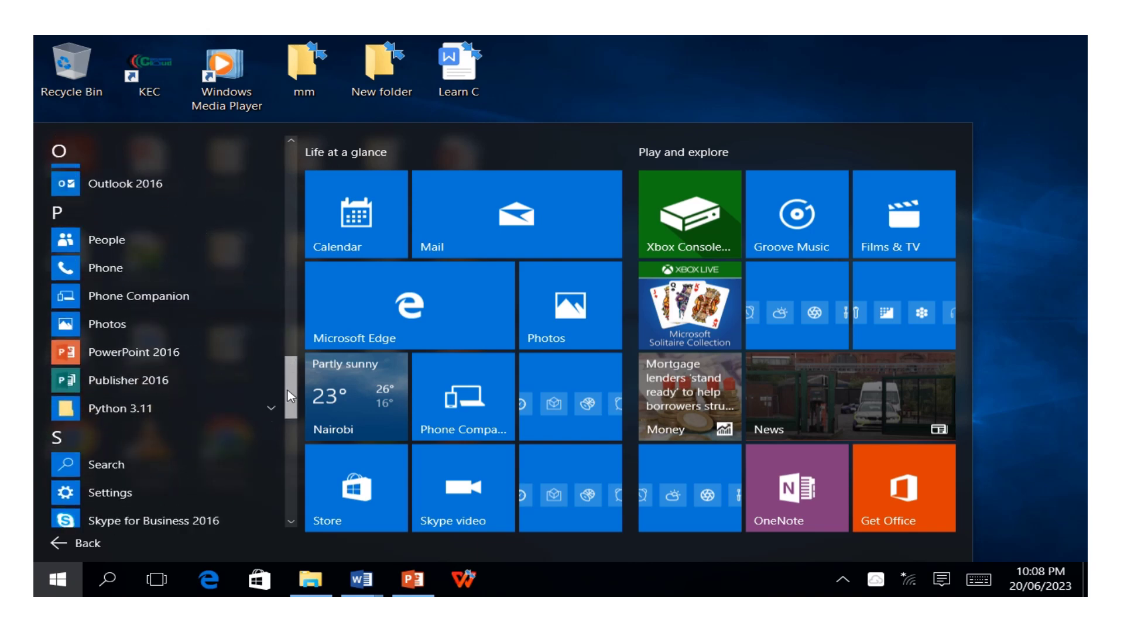
left_click(87, 382)
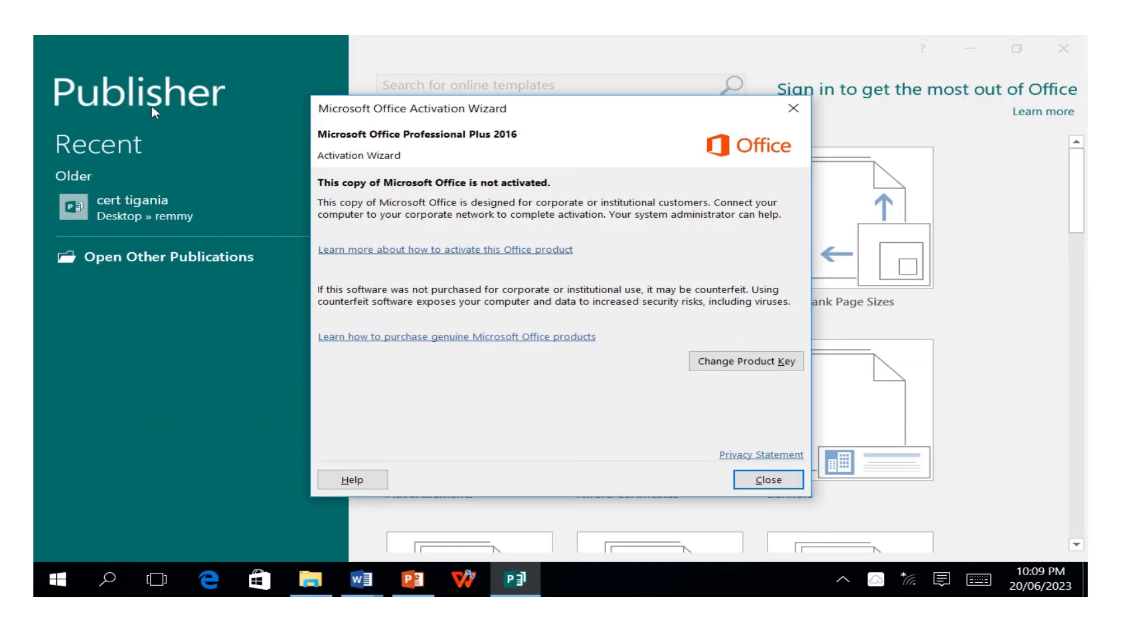
left_click(794, 109)
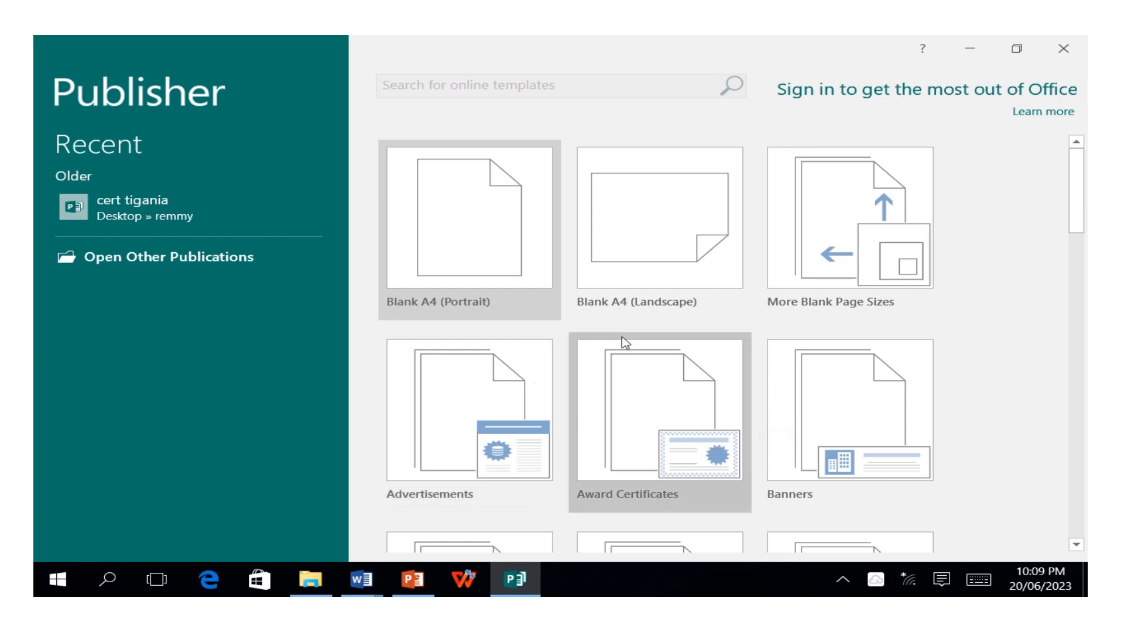
left_click_drag(1081, 201, 1026, 195)
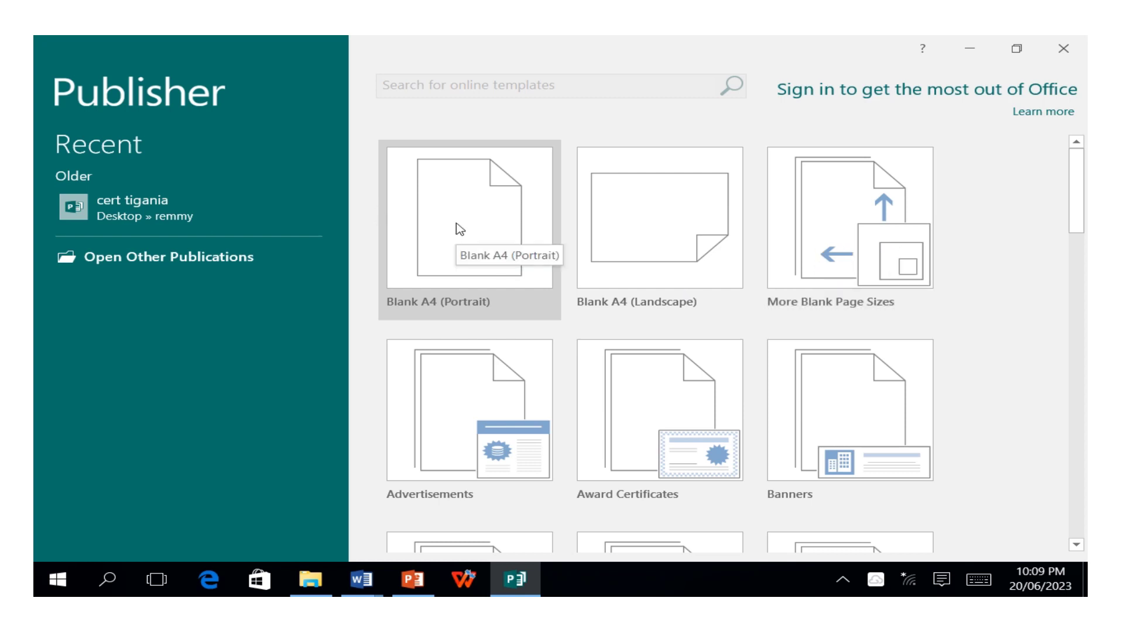
left_click(460, 229)
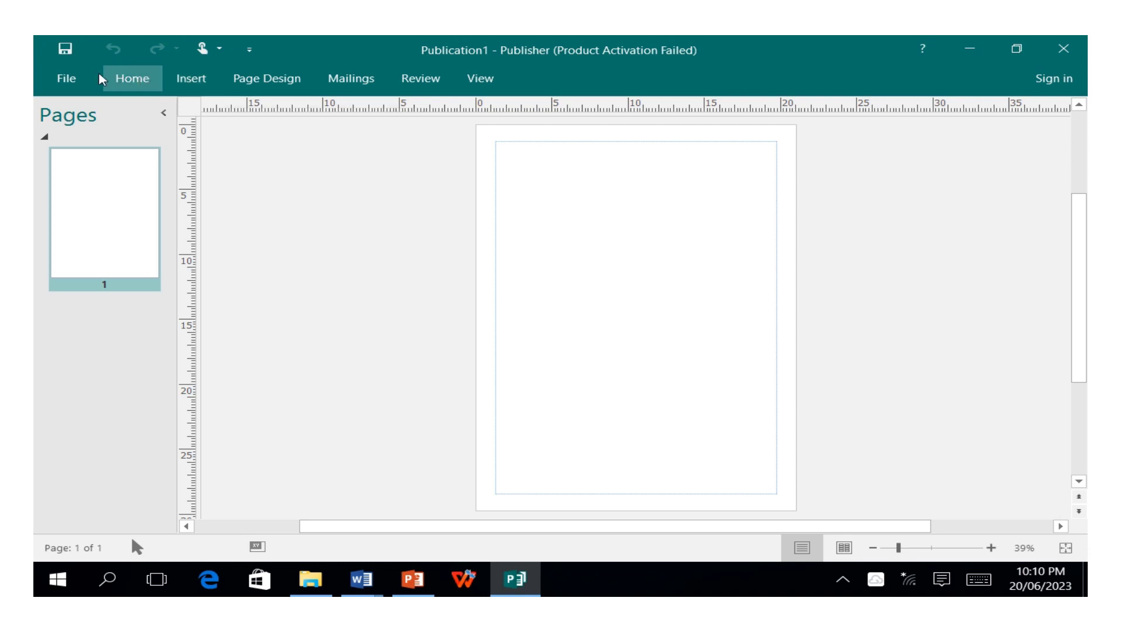
Step: Draw a text box about 13.65 x 3.95 cm near the upper edge of the page
left_click(136, 82)
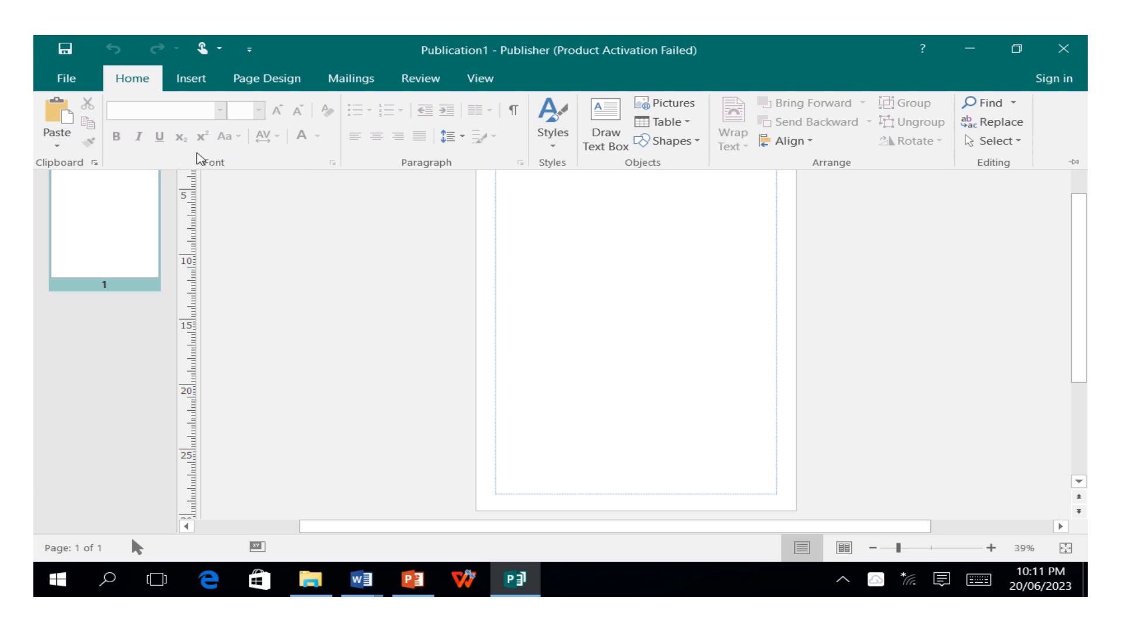
left_click(605, 114)
mouse_move(539, 159)
left_mouse_down()
mouse_move(676, 174)
mouse_move(745, 226)
mouse_move(753, 250)
mouse_move(750, 212)
left_mouse_up()
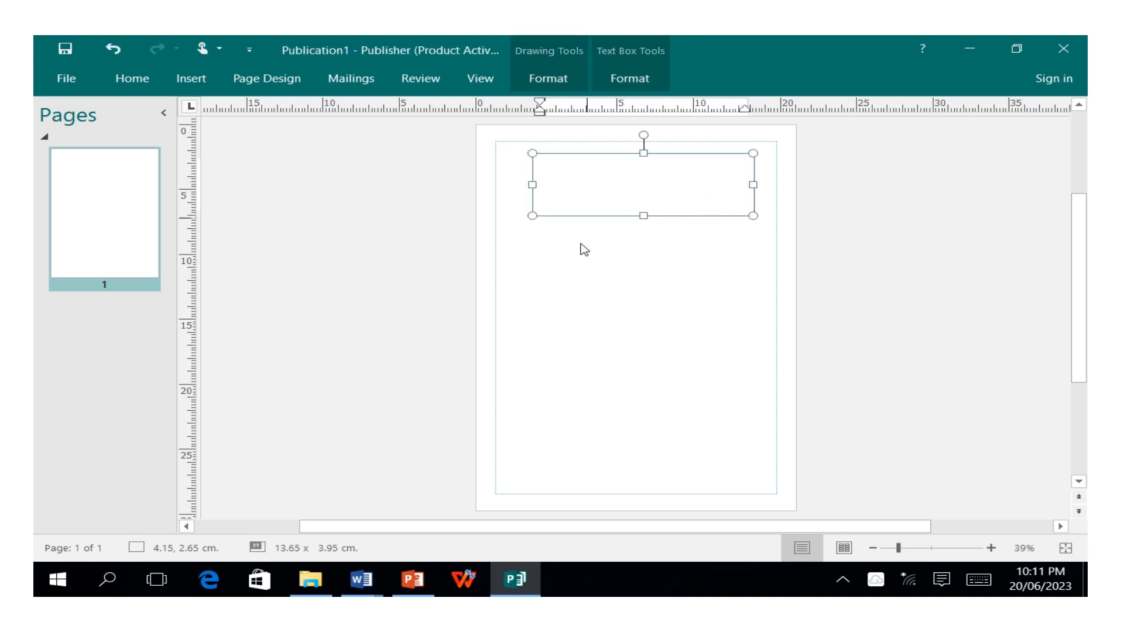
Step: Enter the word "New" in the text box using the on-screen touch keyboard
left_click(971, 580)
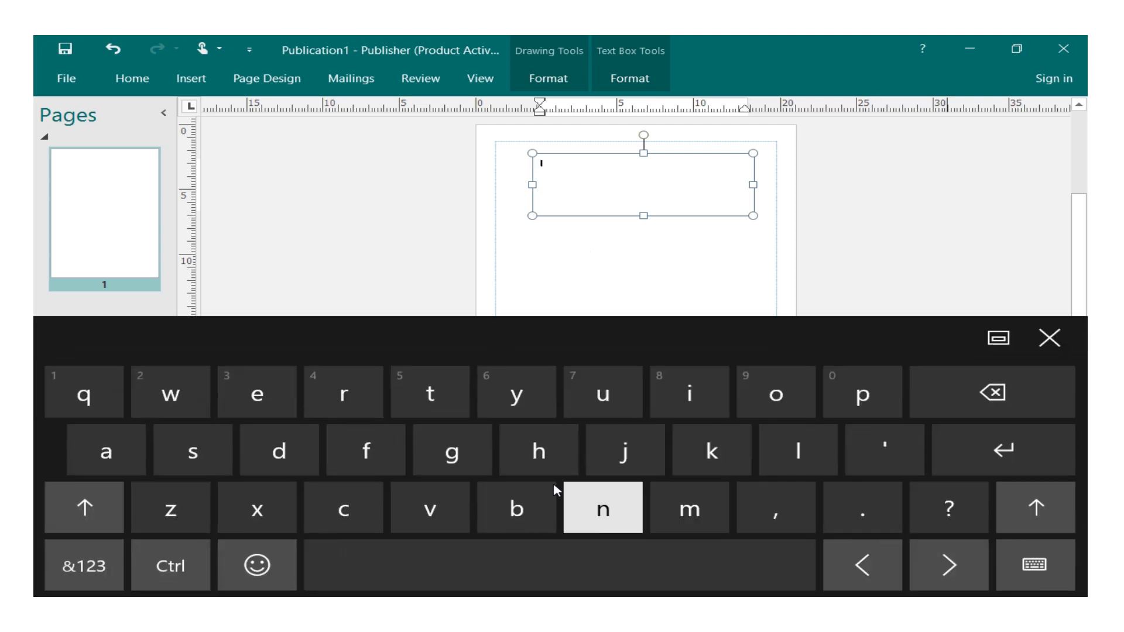
left_click(600, 495)
left_click(255, 391)
left_click(155, 408)
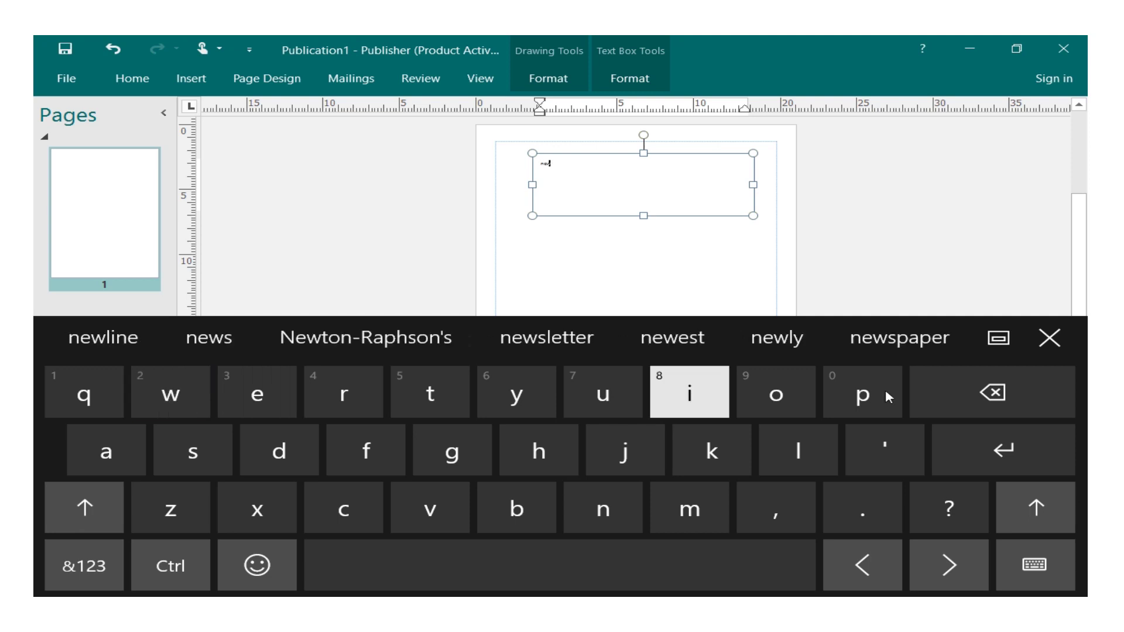
left_click(949, 450)
left_click(1050, 339)
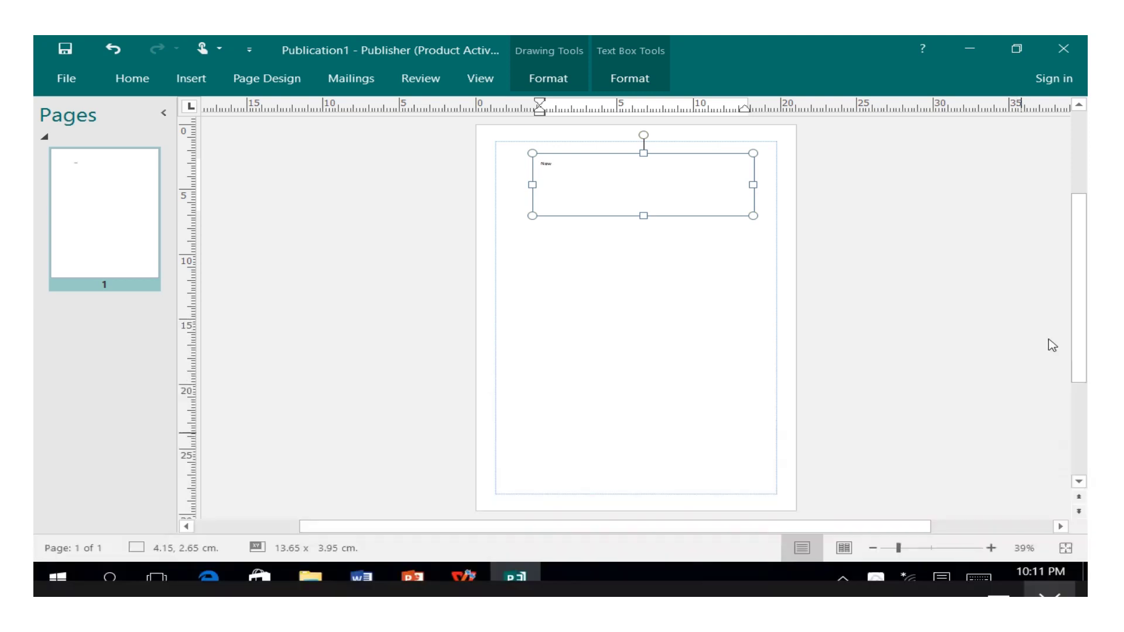
Step: Change the font of the word "New" in the text box to Times New Roman
mouse_move(556, 172)
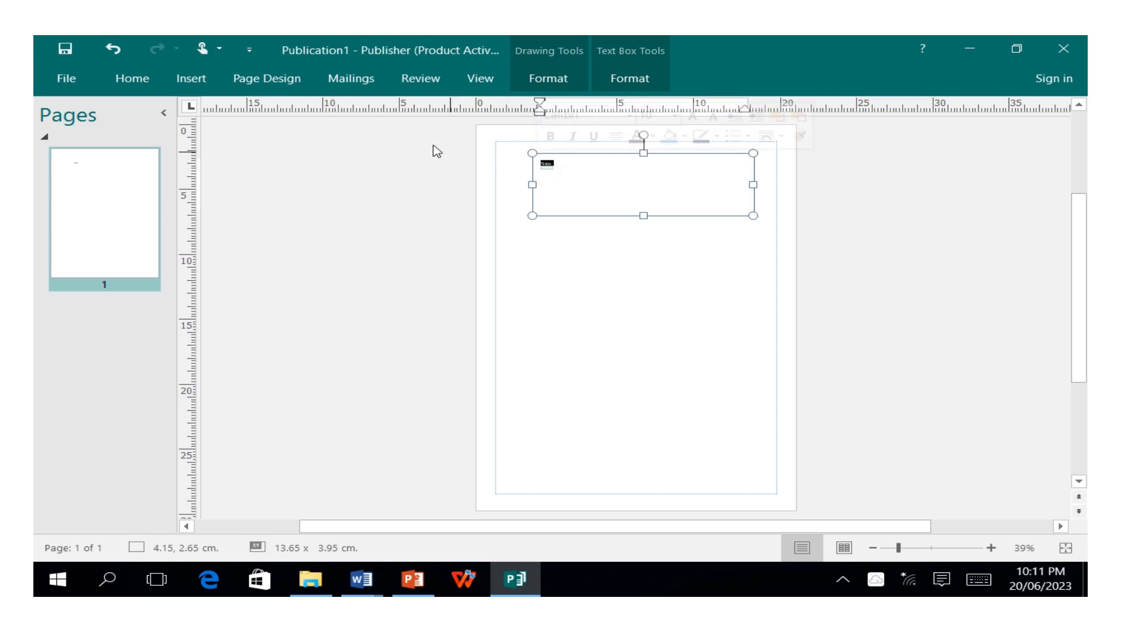
left_click(133, 78)
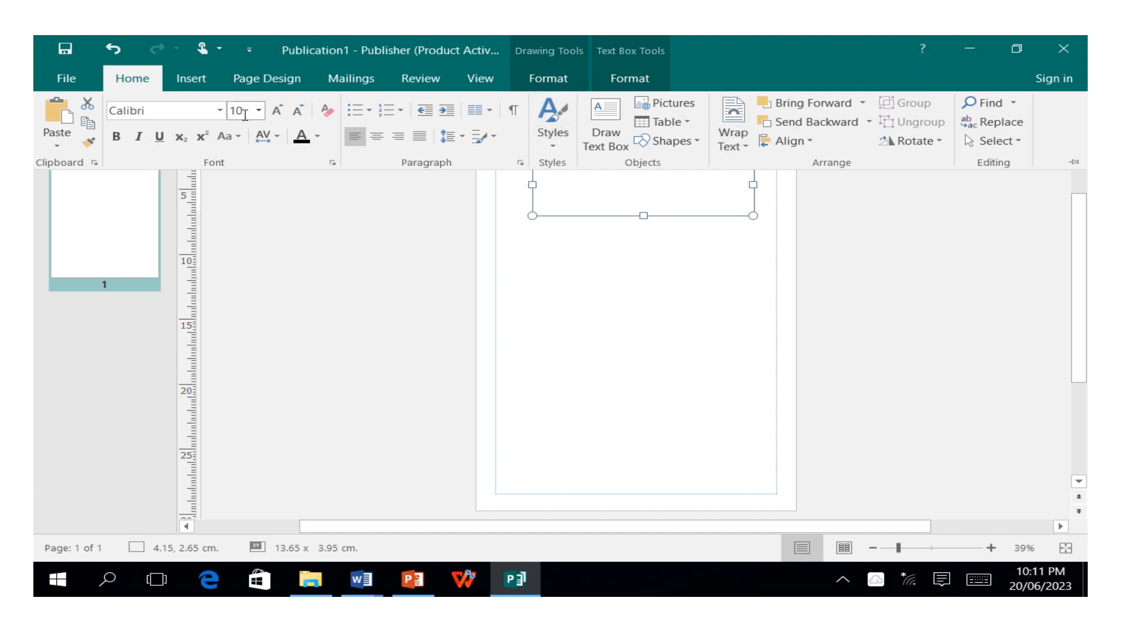
left_click(220, 111)
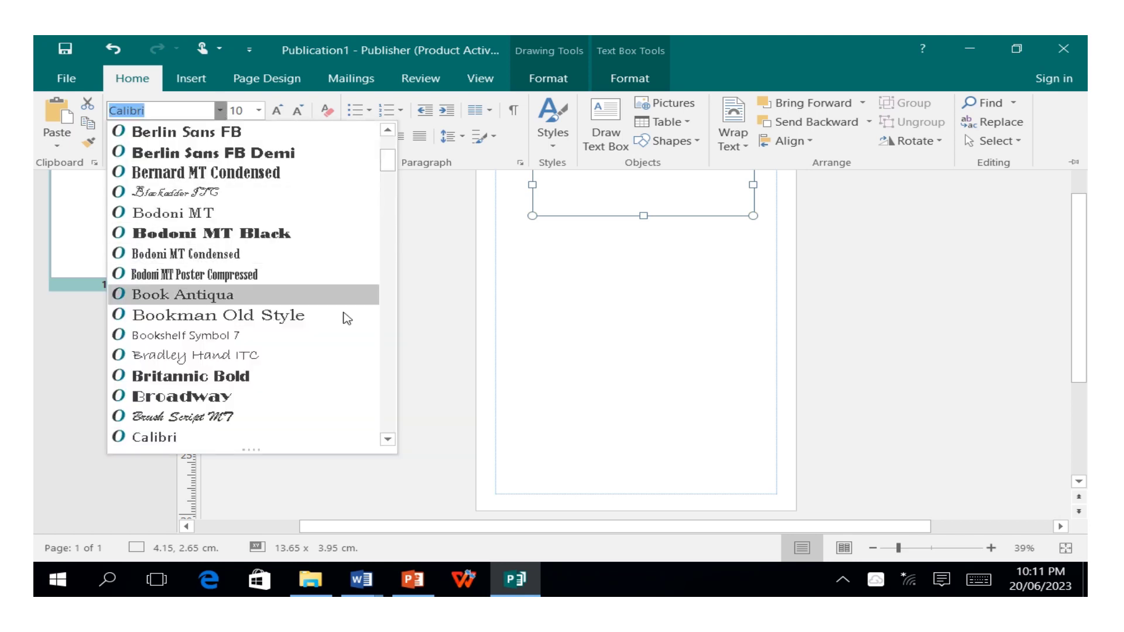
left_click(388, 439)
left_click_drag(388, 440, 399, 448)
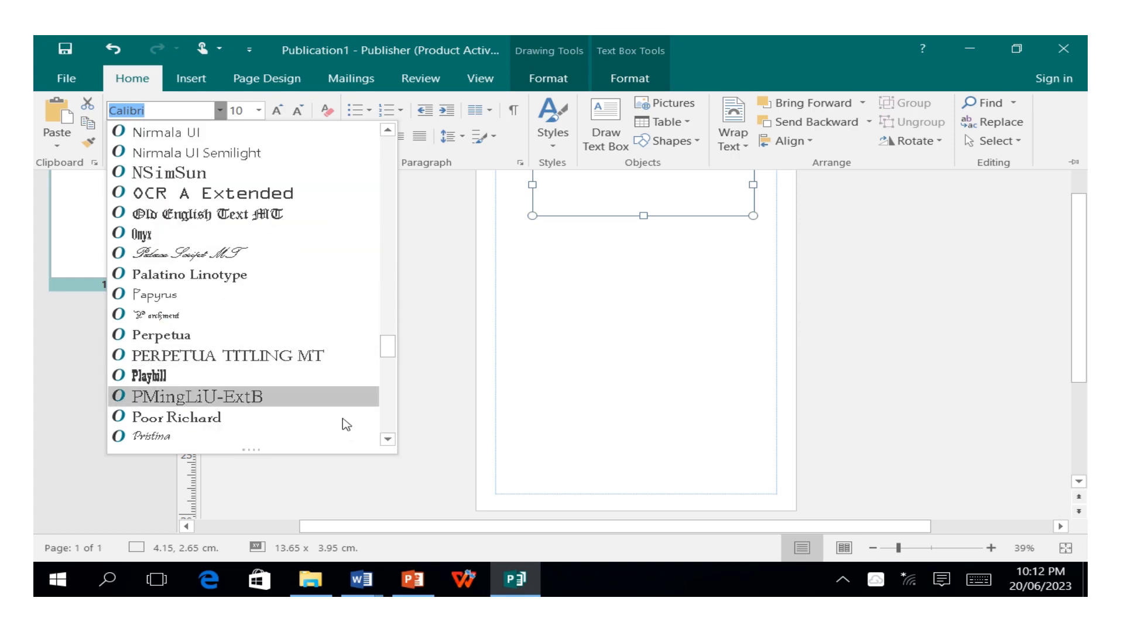
left_click(384, 441)
left_click_drag(384, 442, 387, 440)
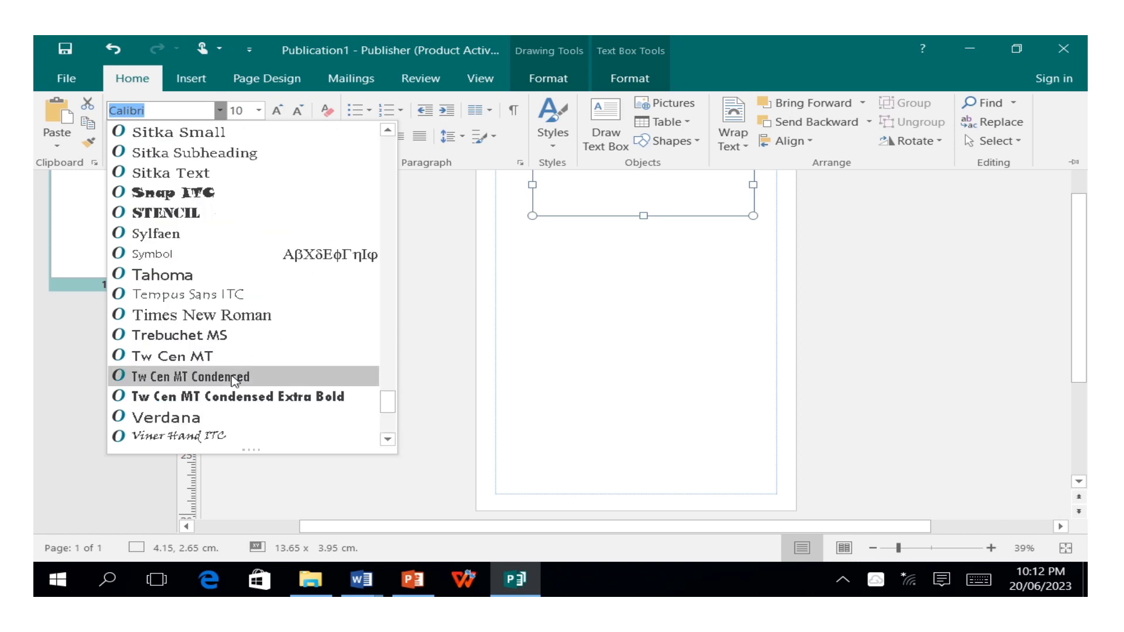
left_click(205, 314)
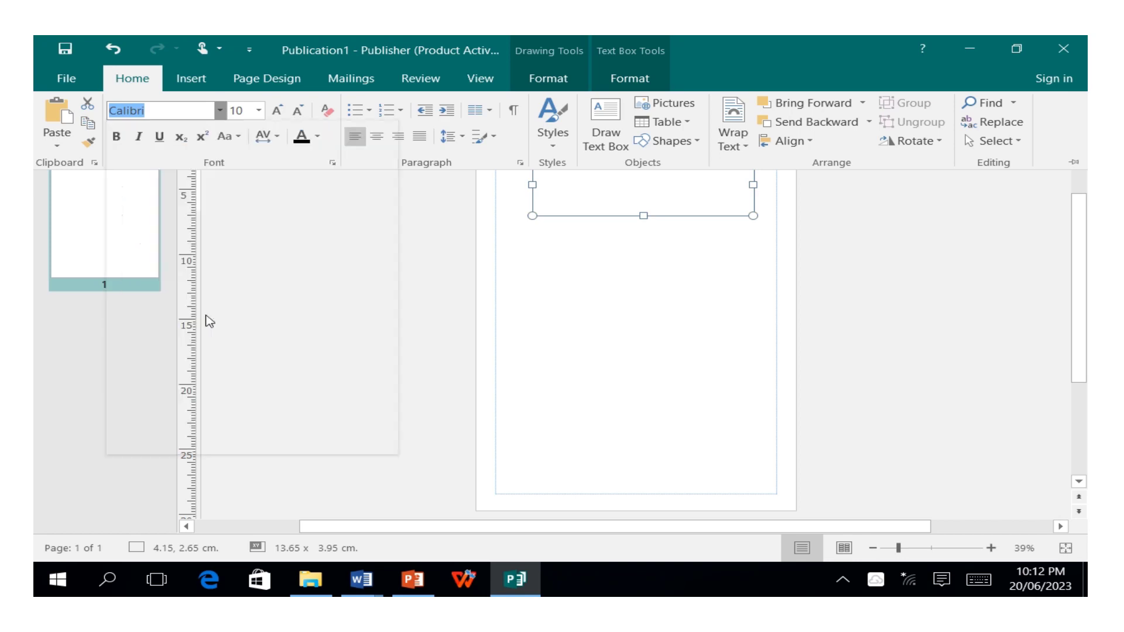
Step: Set the font size of the word "New" to 28
left_click(259, 111)
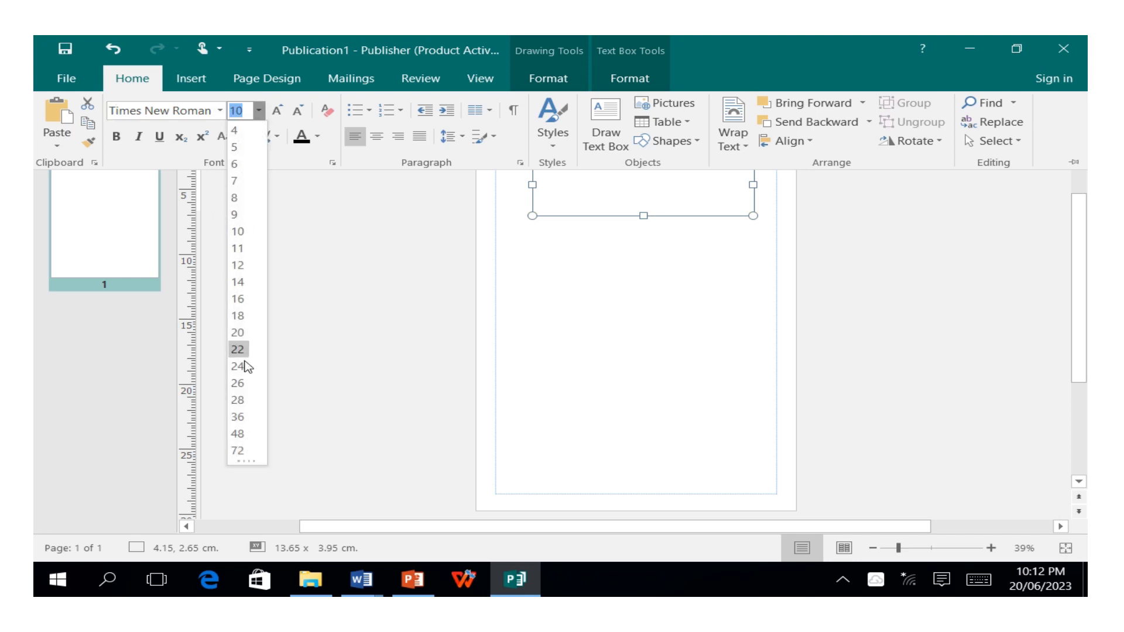
left_click(236, 402)
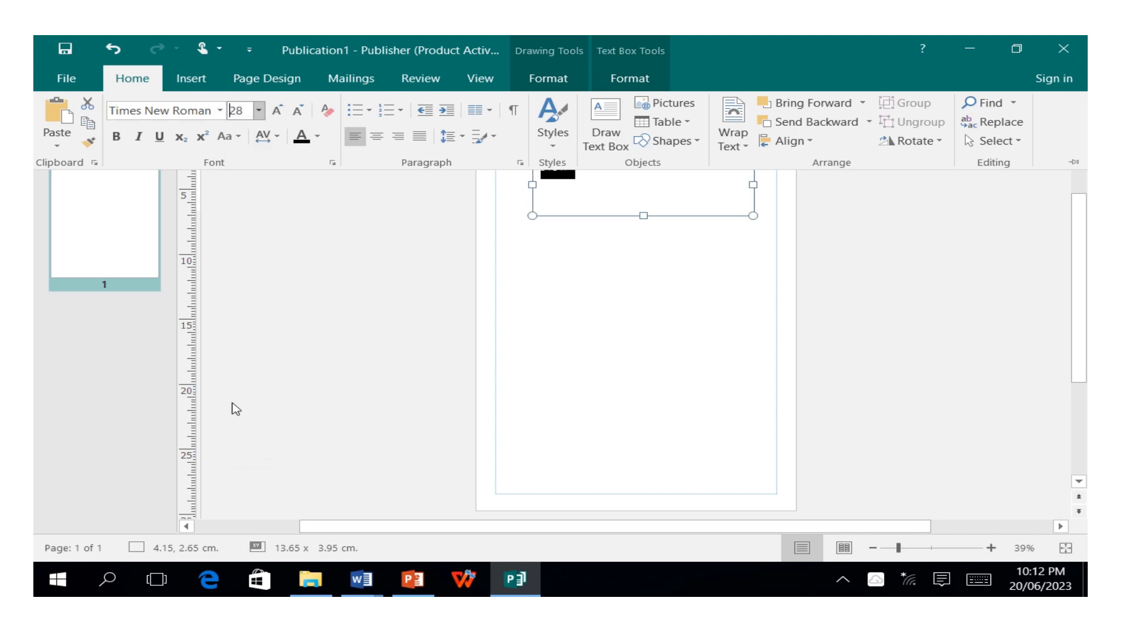
key("ctrl+F1")
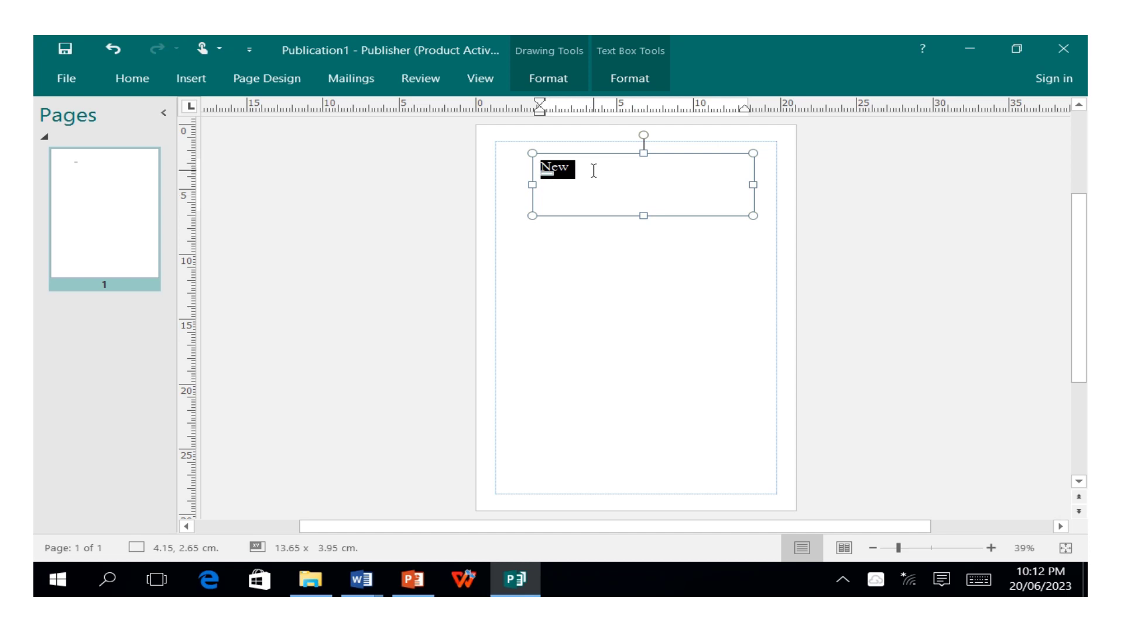
Step: Centre the word "New" horizontally within its text box
left_click(129, 81)
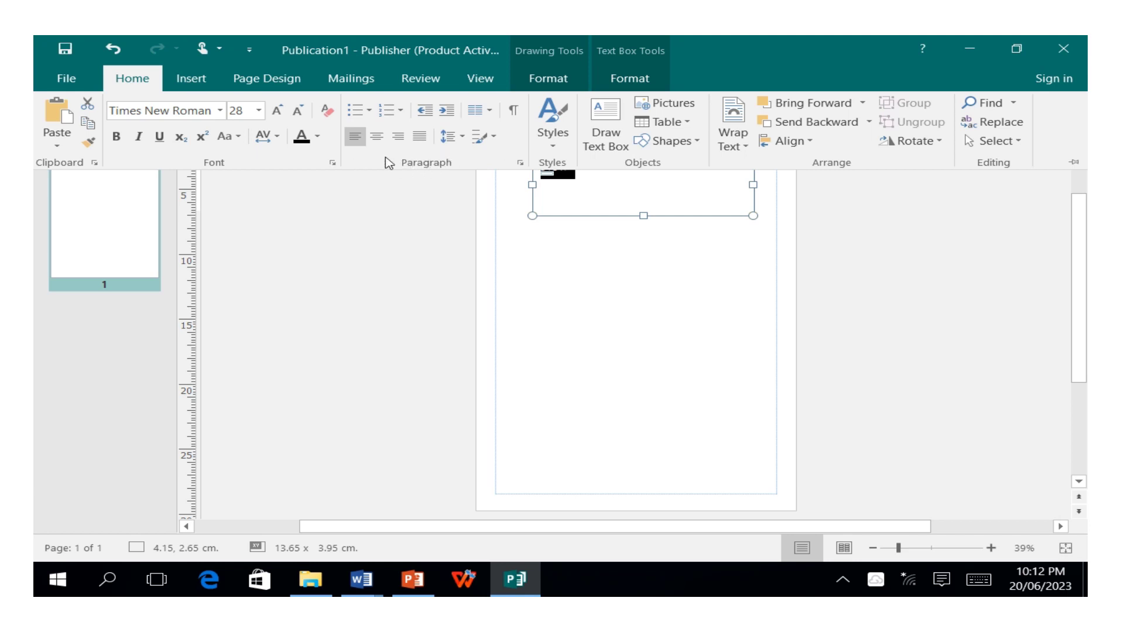
left_click(376, 137)
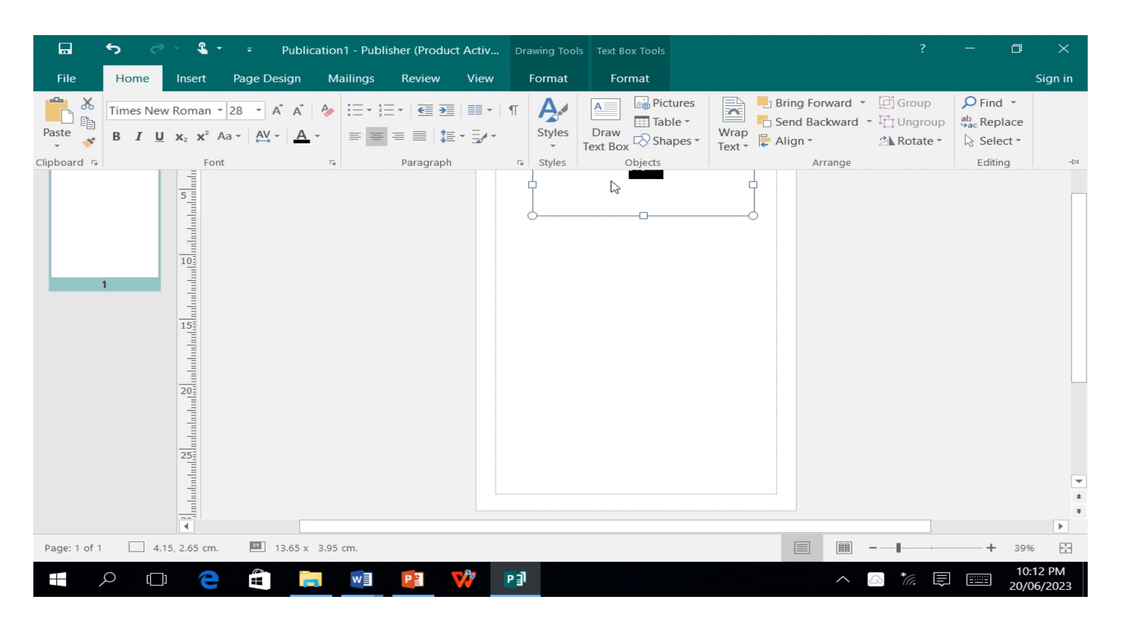
key("ctrl+F1")
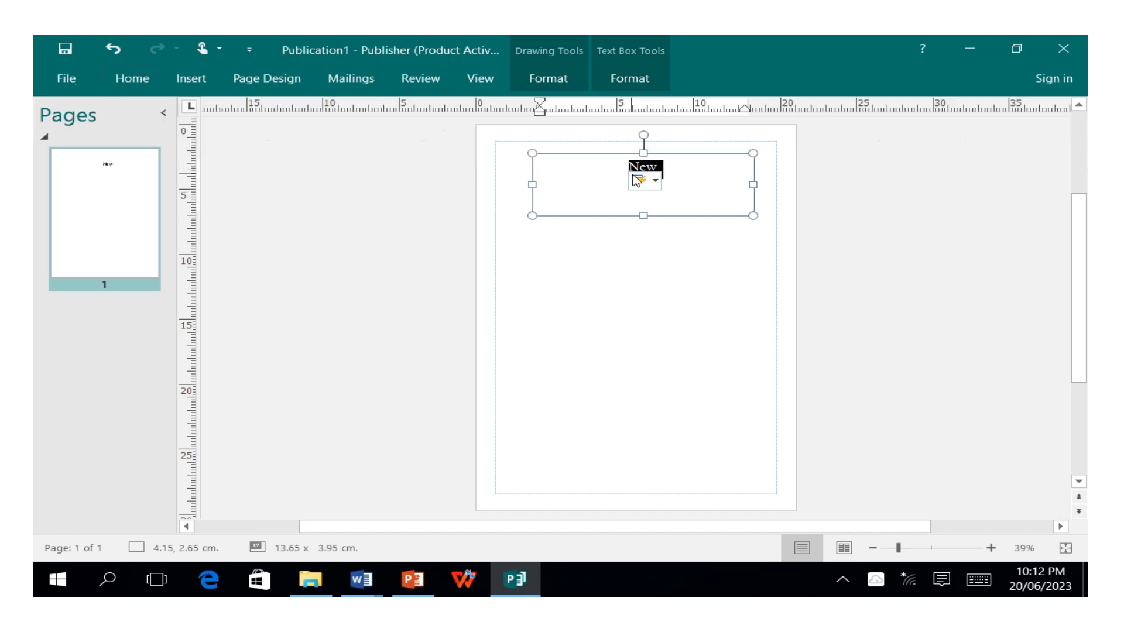
Step: Look through the available text styles and the gallery of shapes without applying any
left_click(133, 78)
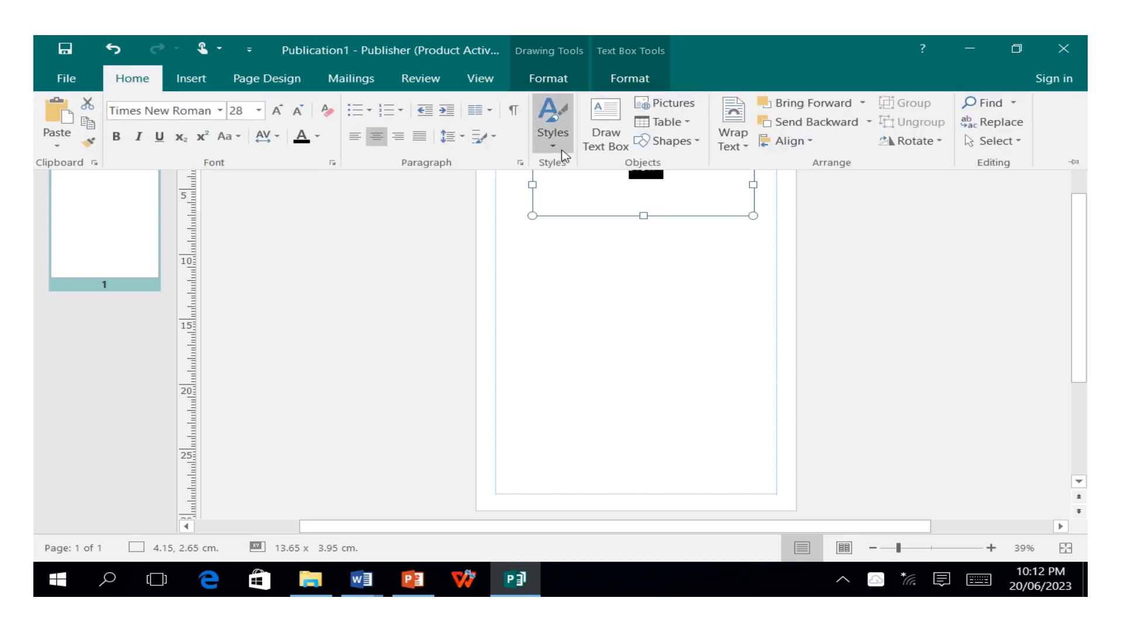
left_click(549, 146)
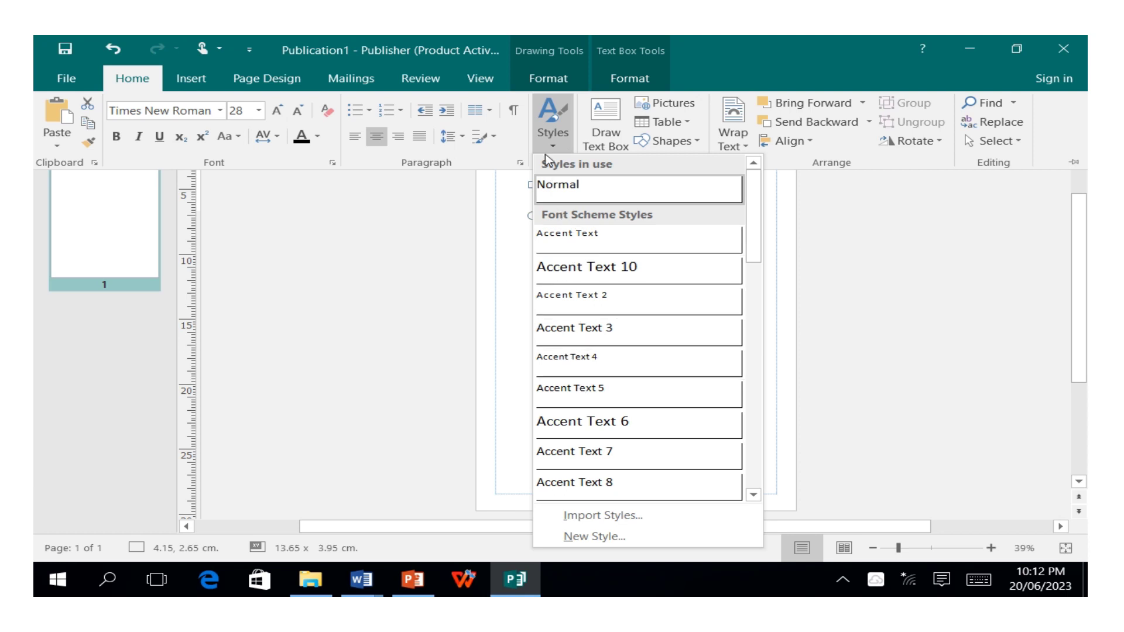
left_click(551, 147)
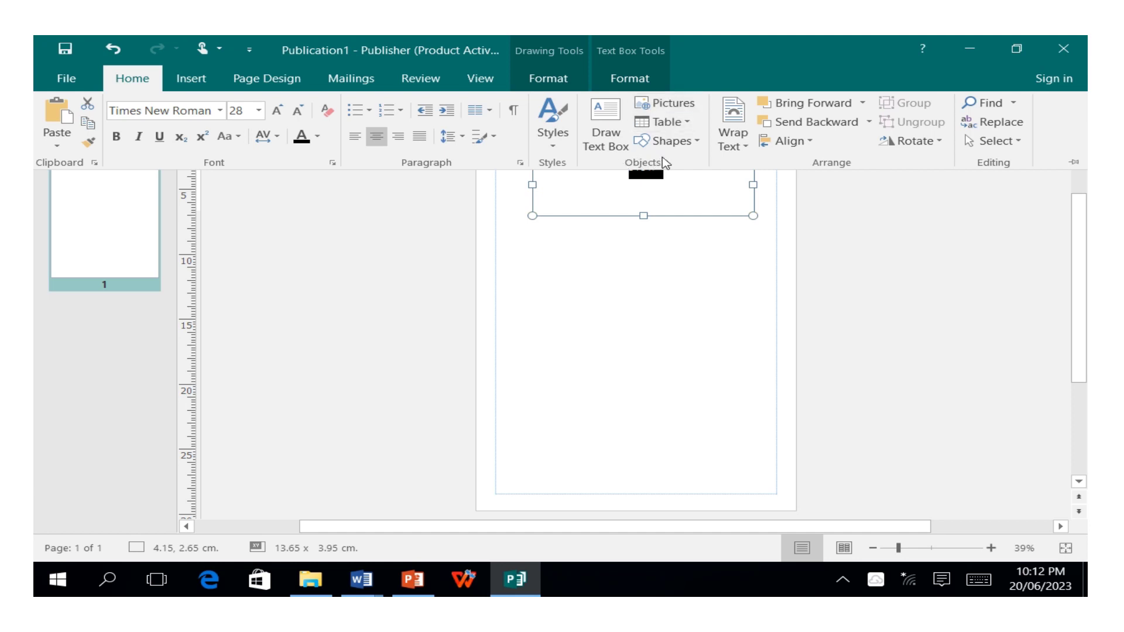
left_click(701, 145)
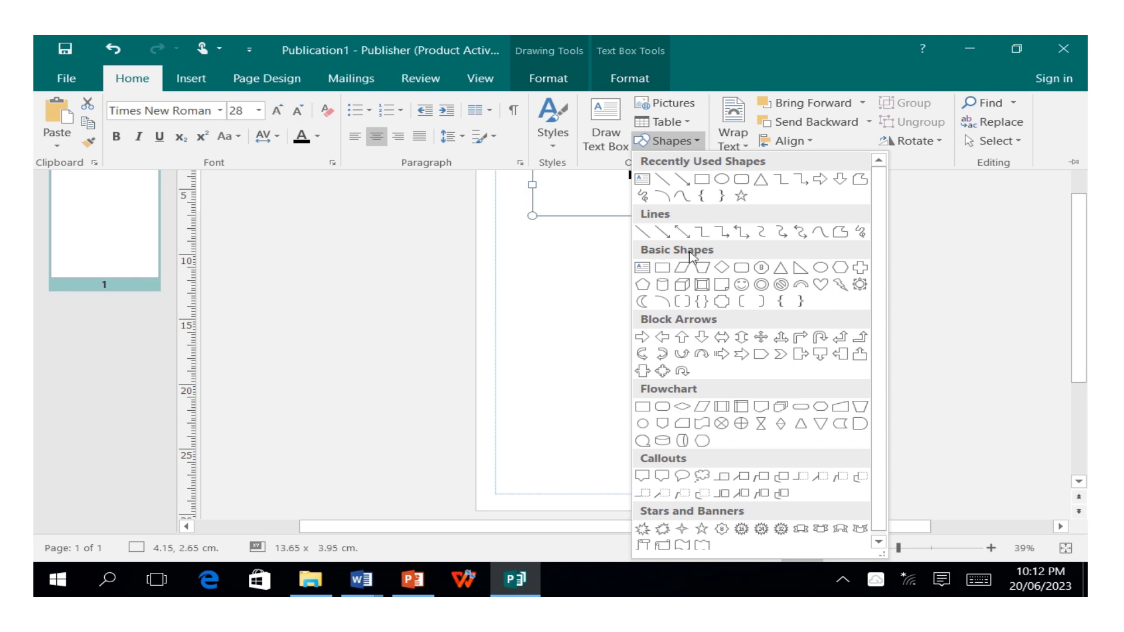
left_click(597, 293)
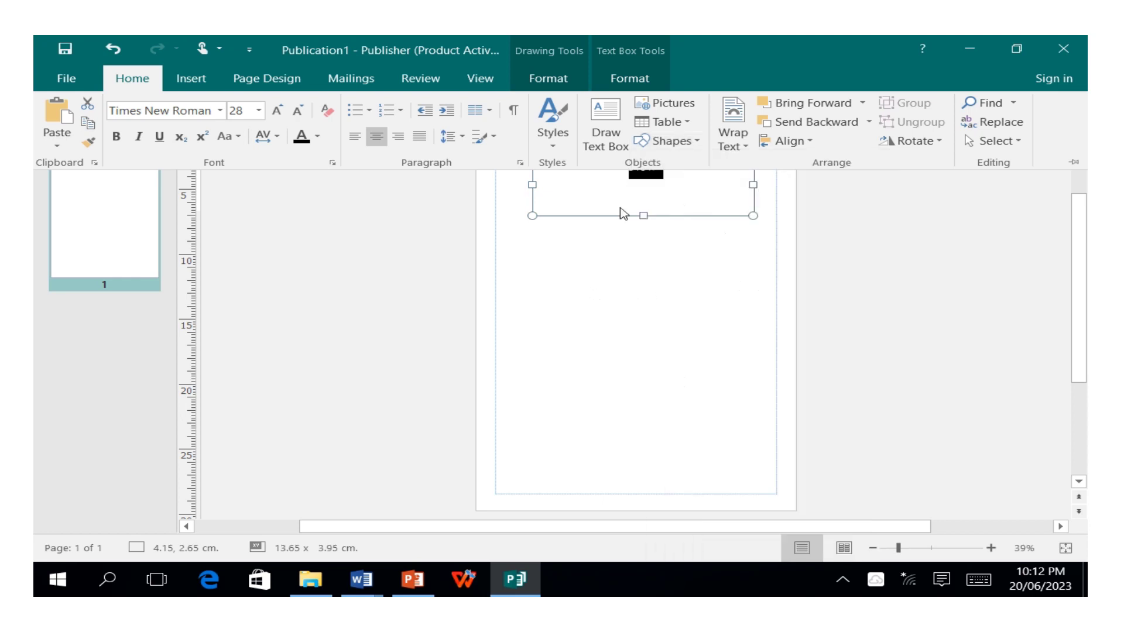
Step: Examine the insertion, formatting and page design commands, along with the contents of the clipboard
left_click(191, 80)
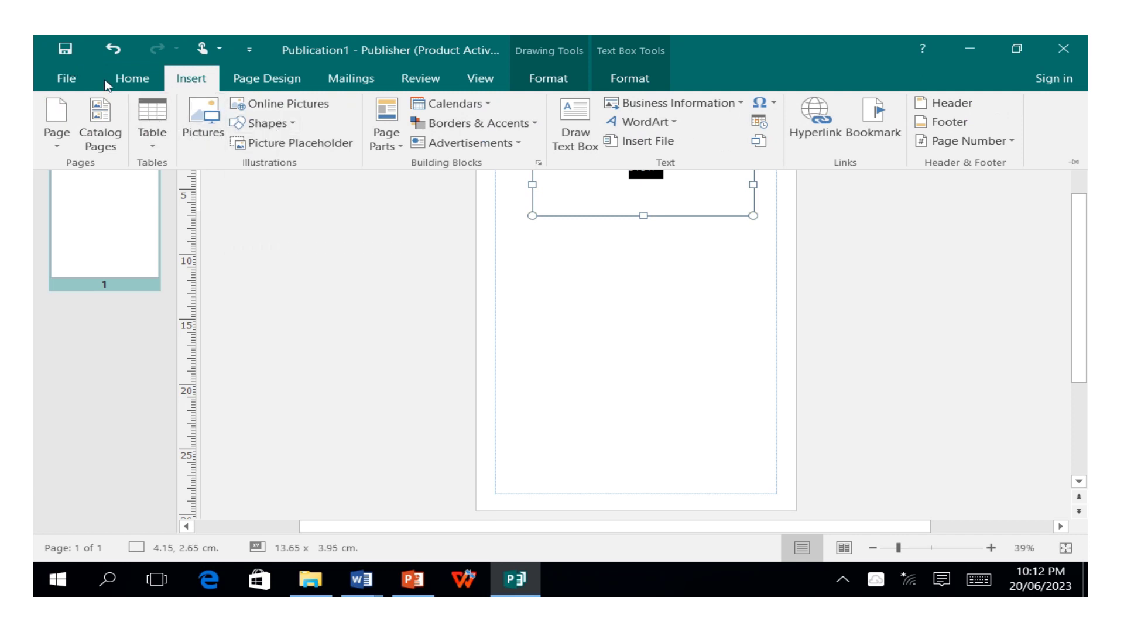
left_click(134, 82)
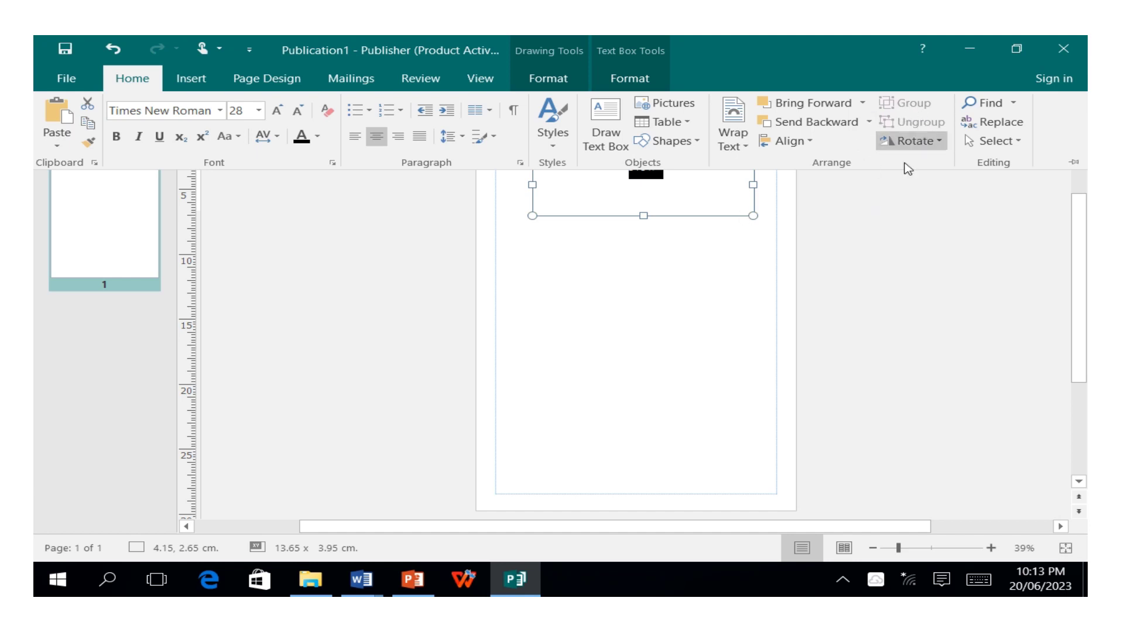
left_click(94, 164)
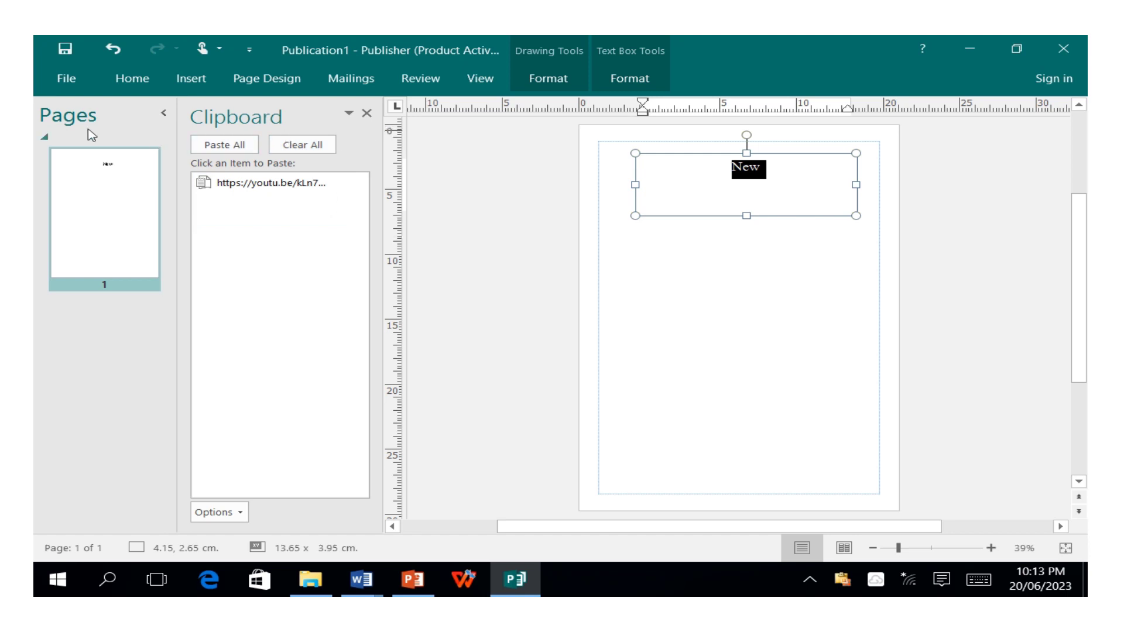
left_click(367, 113)
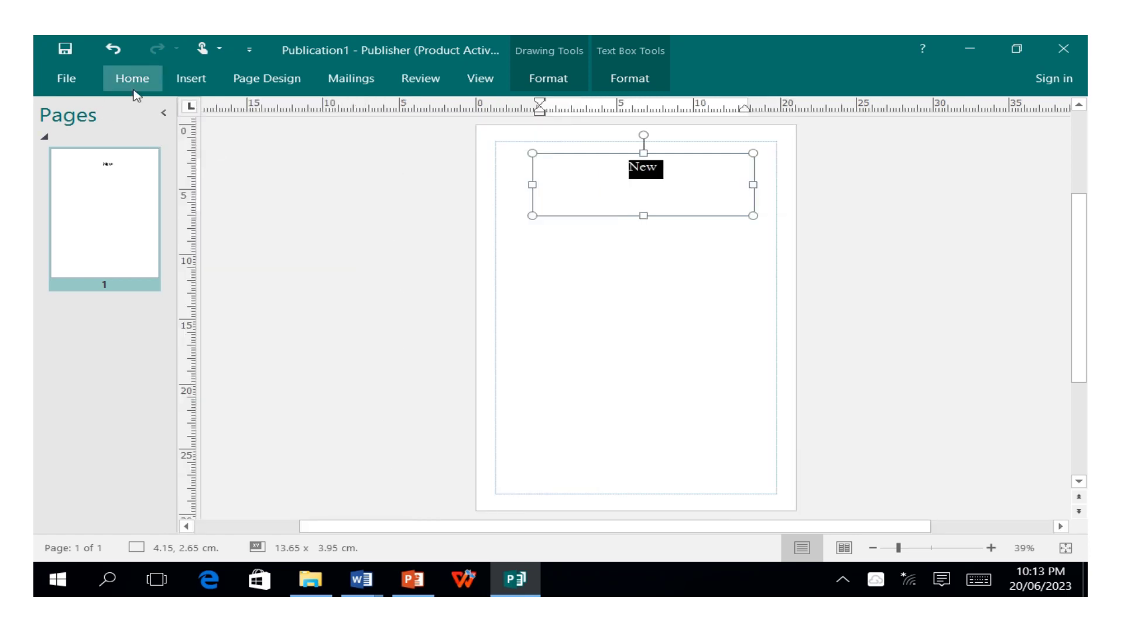
left_click(146, 74)
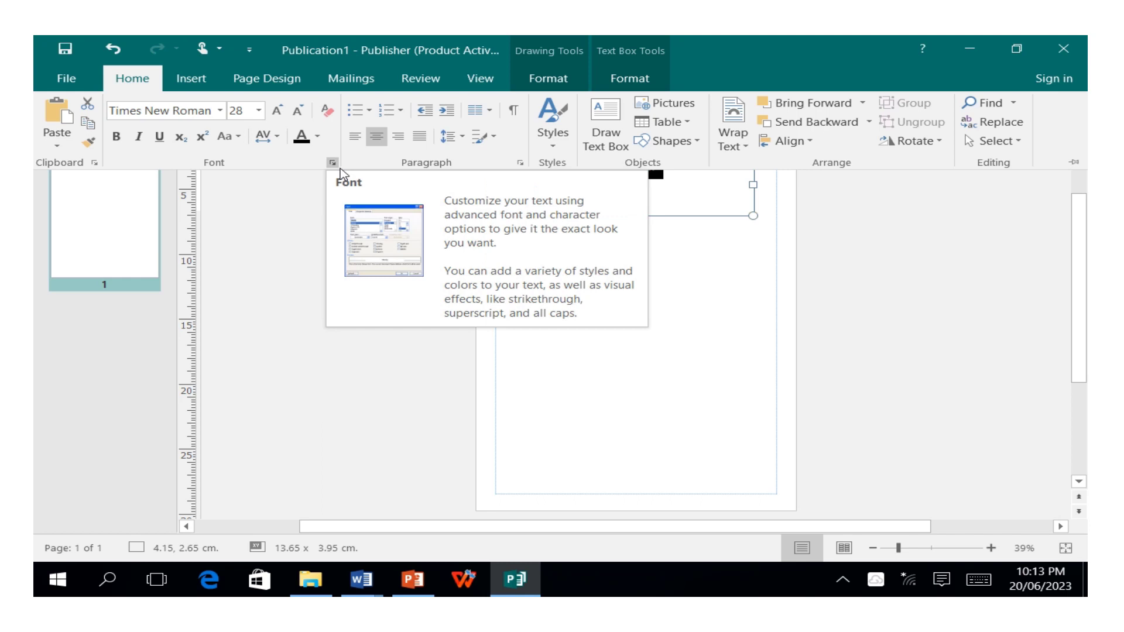
left_click(261, 84)
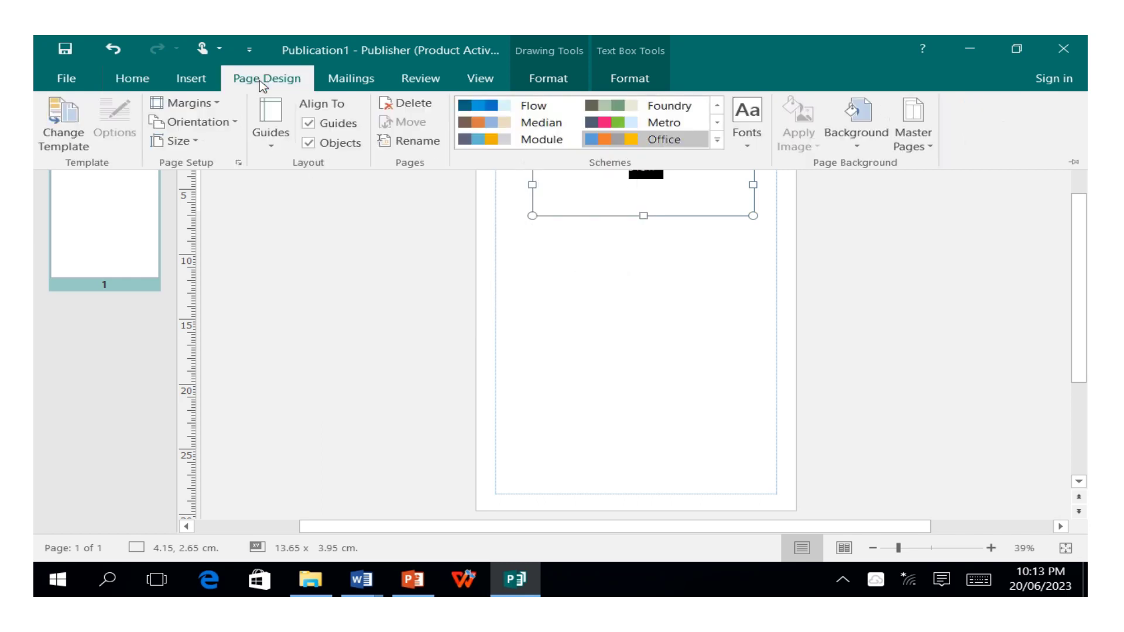
Step: Look through the mail merge commands, the publication's information and the templates for new publications
left_click(334, 86)
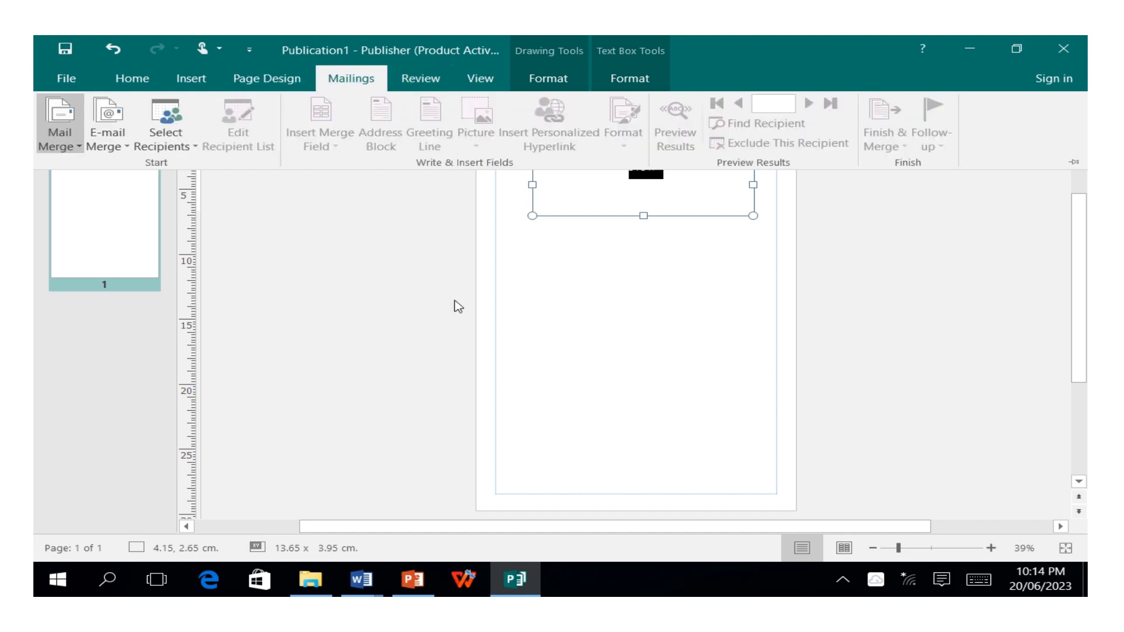
left_click(68, 79)
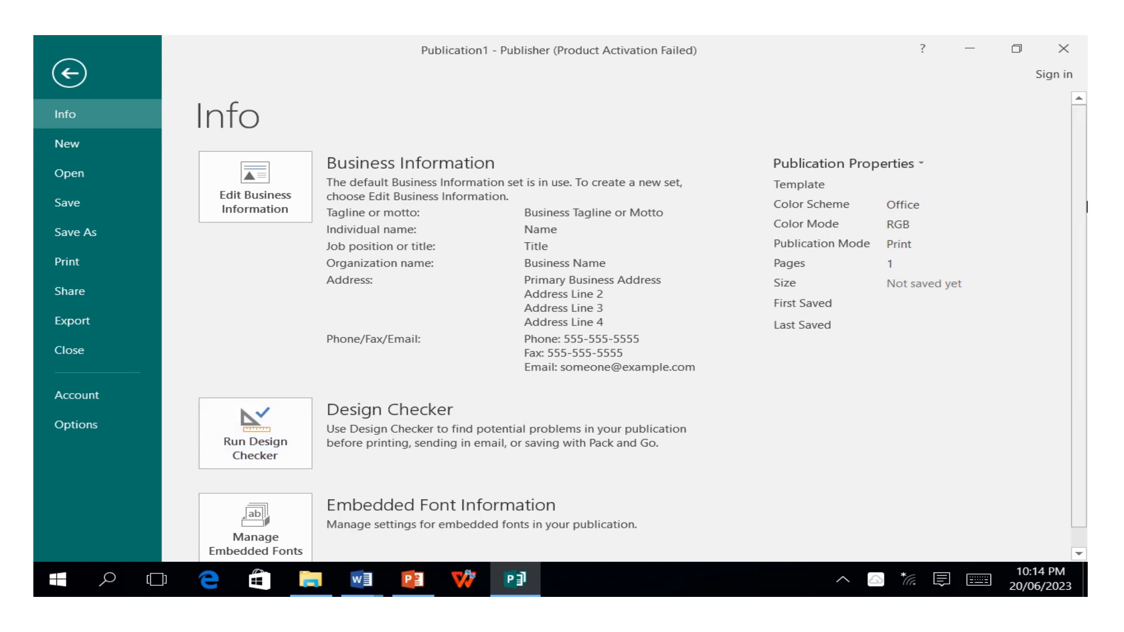
left_click_drag(1087, 206, 1087, 271)
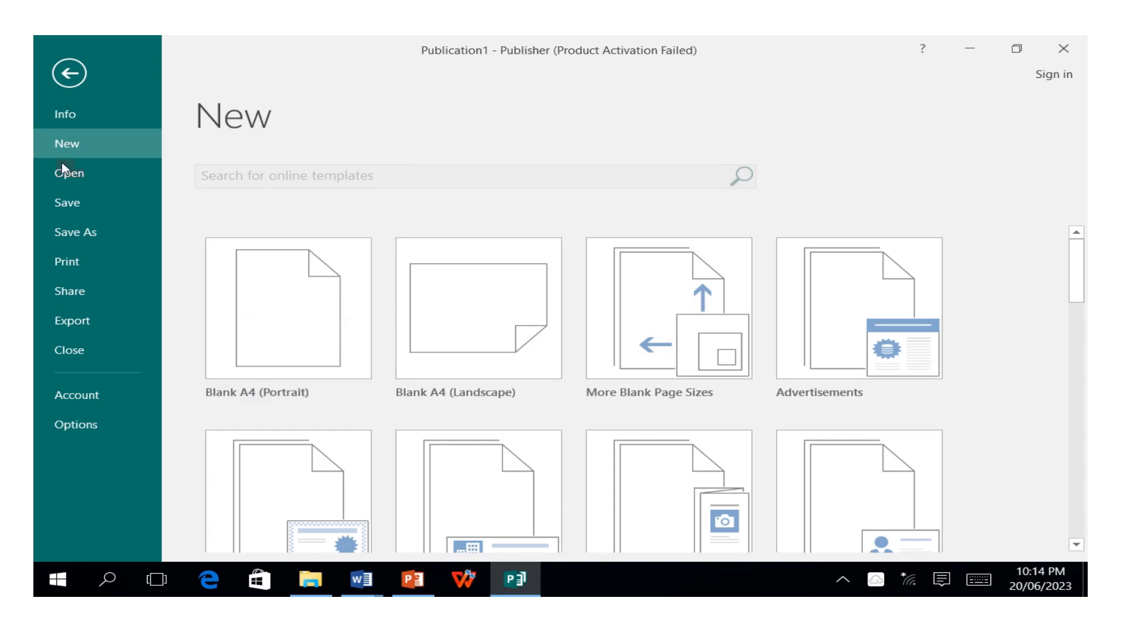
left_click(57, 76)
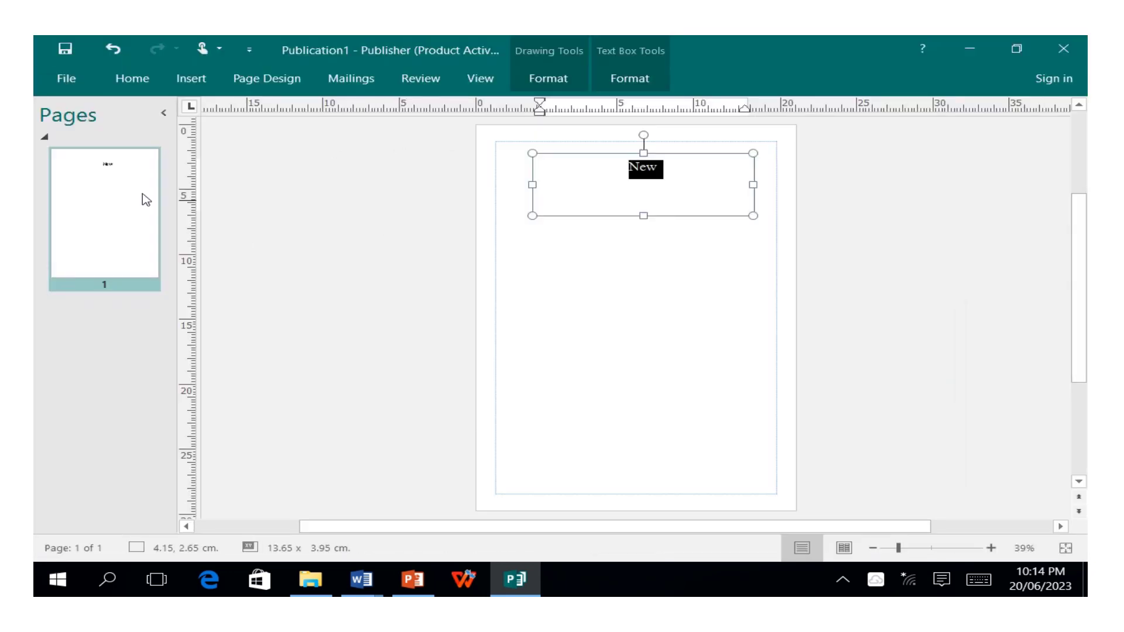
Step: Save the publication as the Publisher file Publication1 in the personal subfolder of CLASS2 on the Desktop
left_click(67, 82)
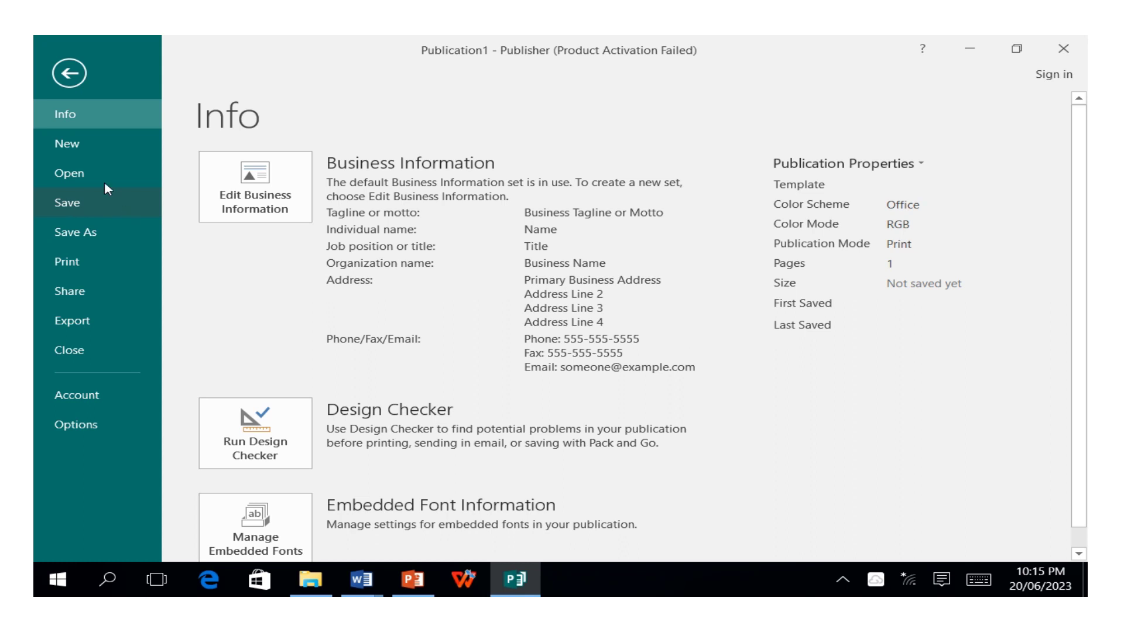
left_click(79, 236)
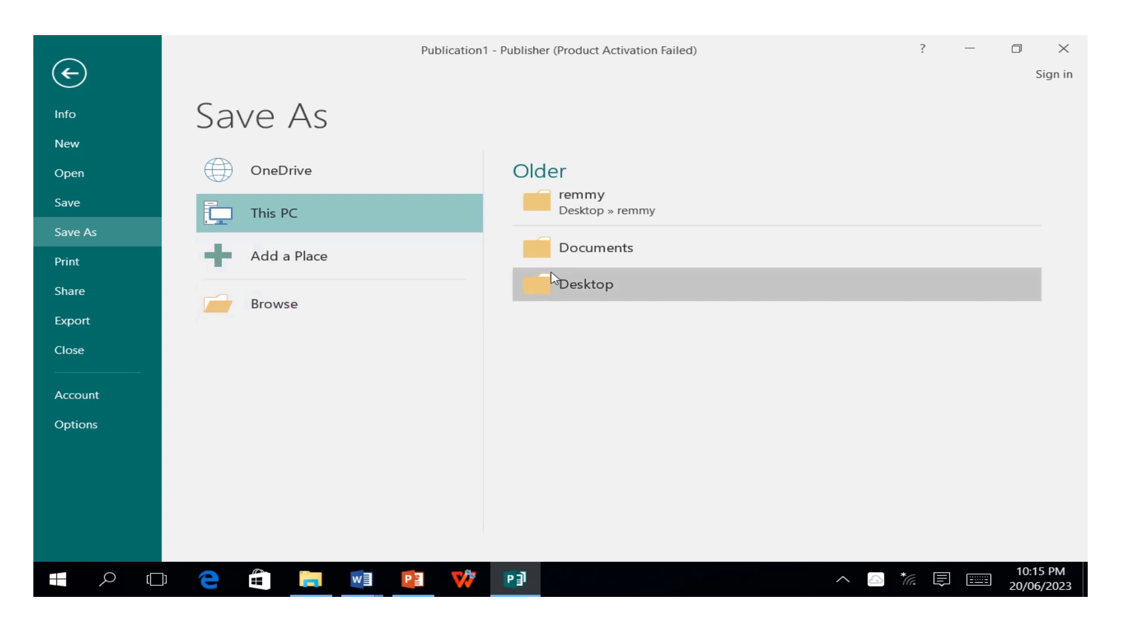
left_click(268, 310)
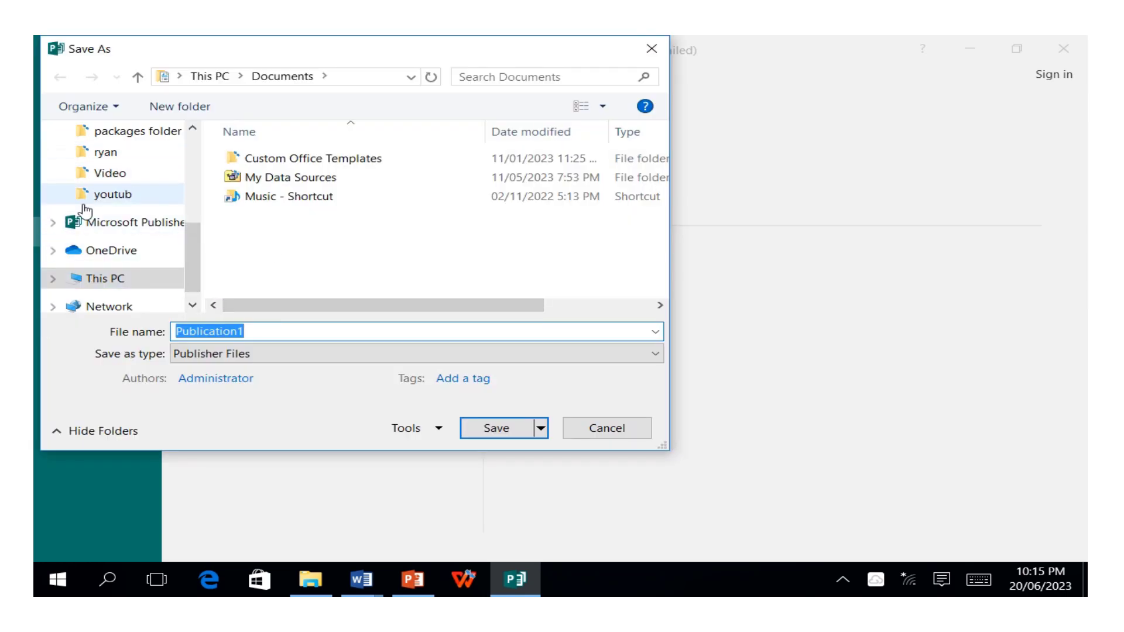
left_click(118, 156)
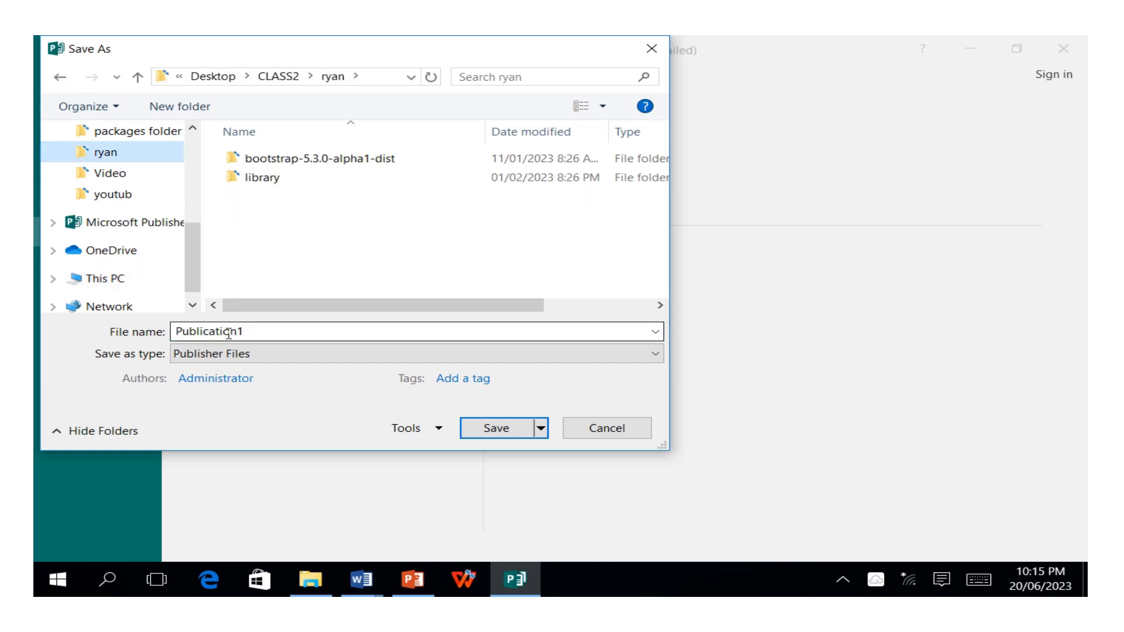
left_click(486, 429)
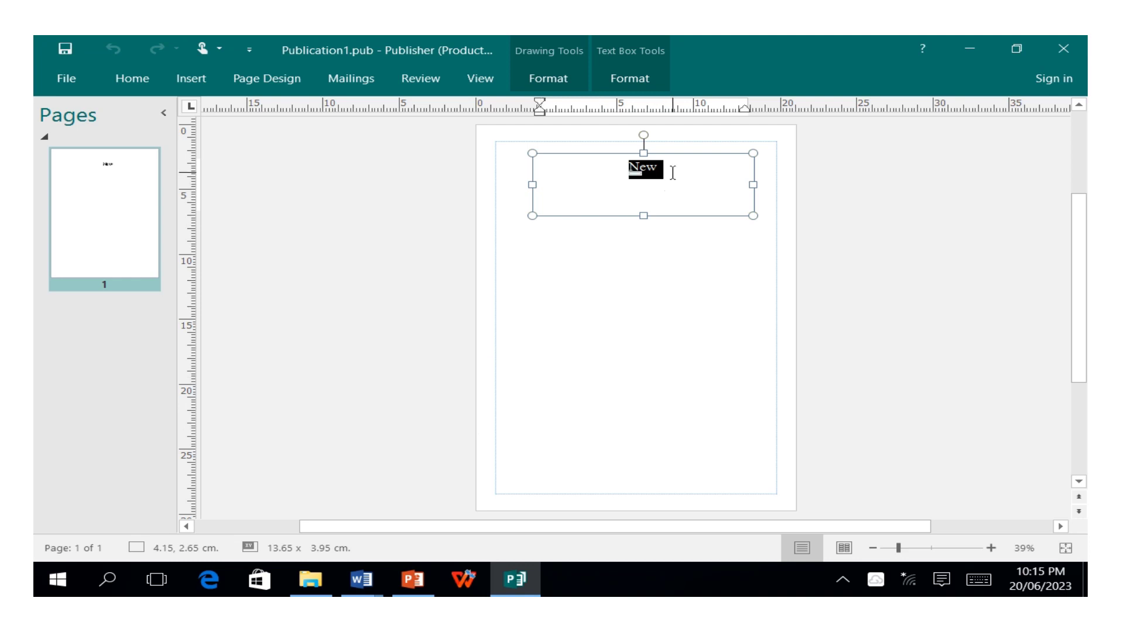
Step: Extend the text in the text box to "New doc" using the on-screen keyboard and save the publication
left_click(673, 172)
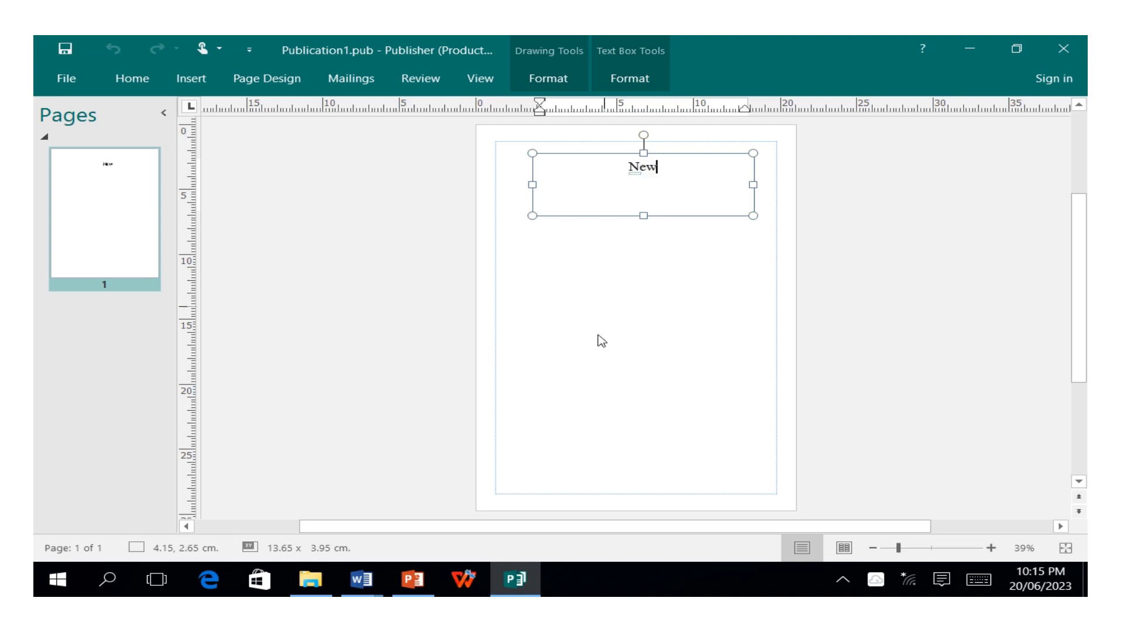
left_click(975, 585)
left_click(630, 577)
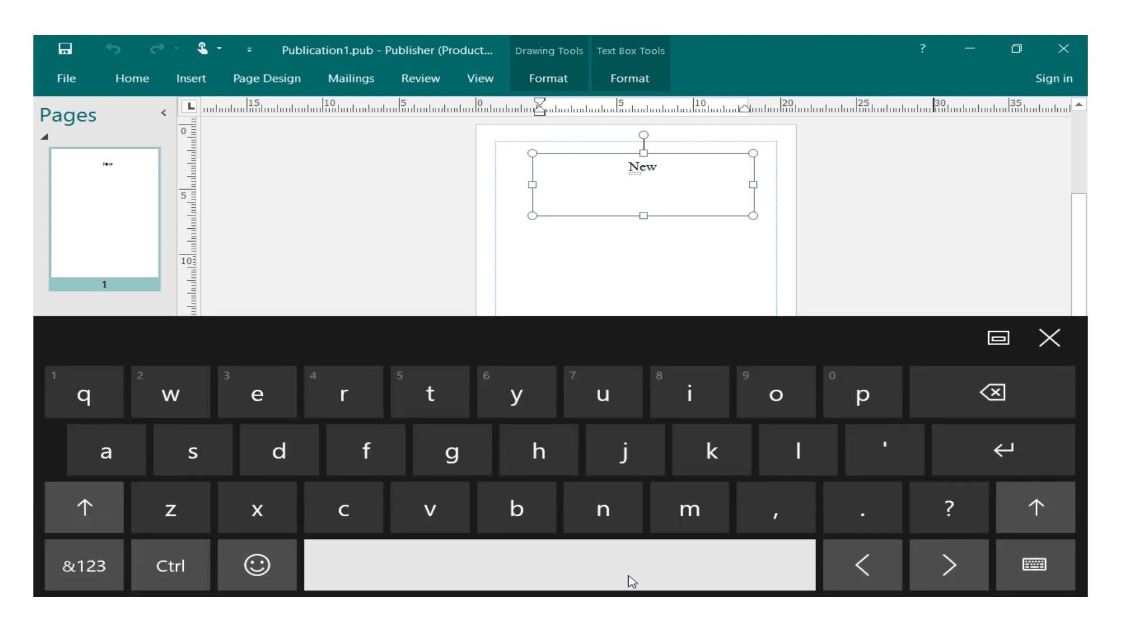
left_click(369, 469)
left_click(279, 462)
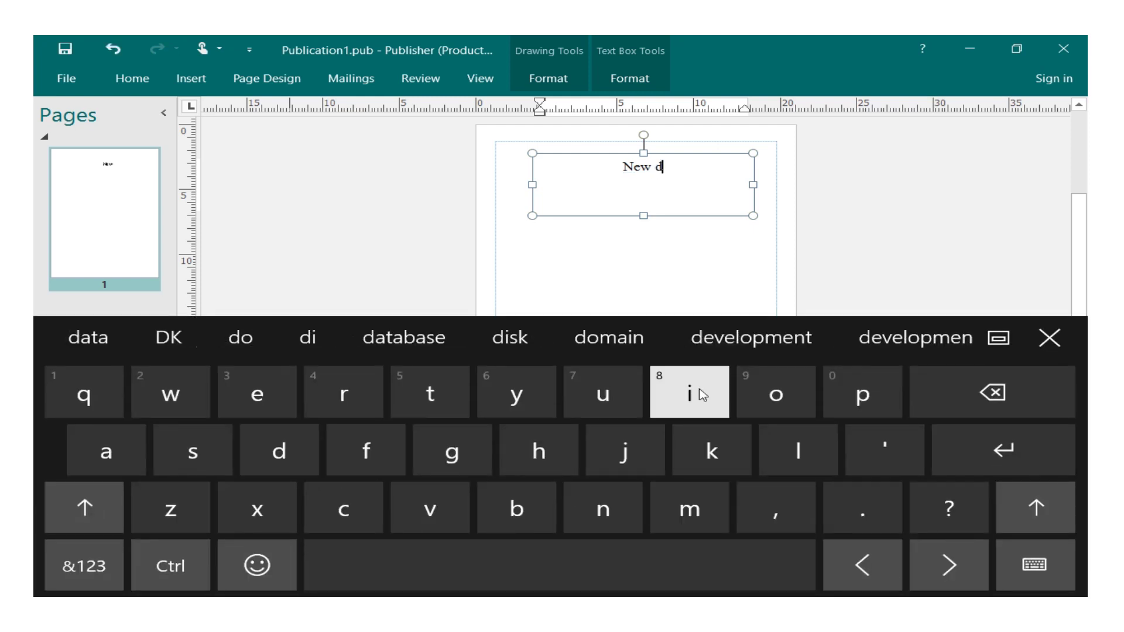
left_click(759, 397)
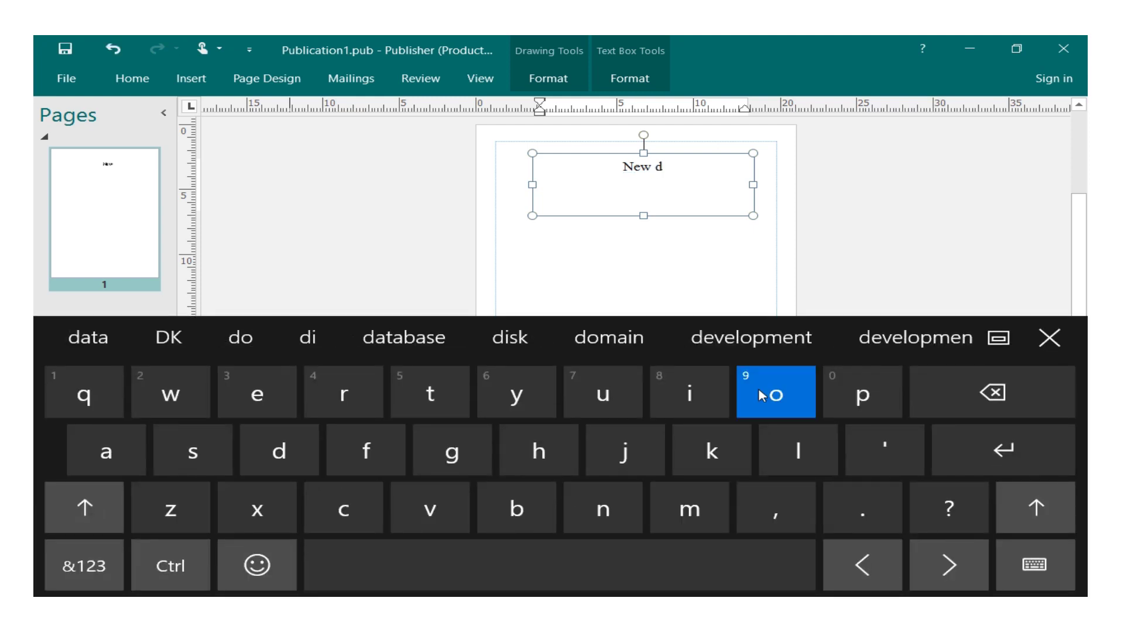
left_click(364, 521)
left_click(1048, 341)
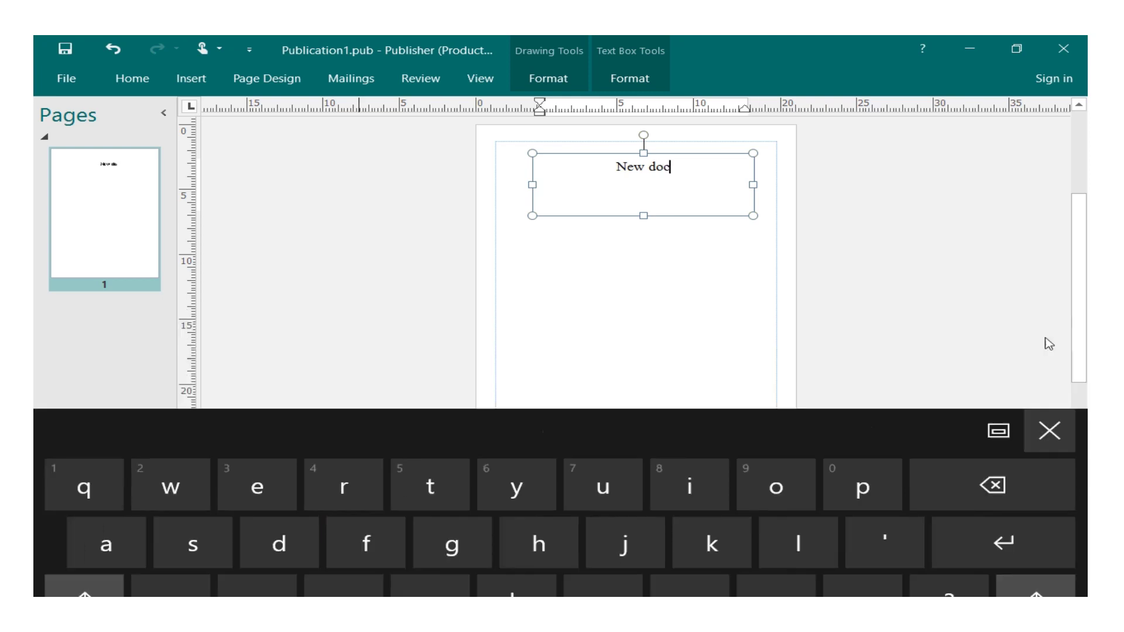
left_click(65, 80)
left_click(57, 202)
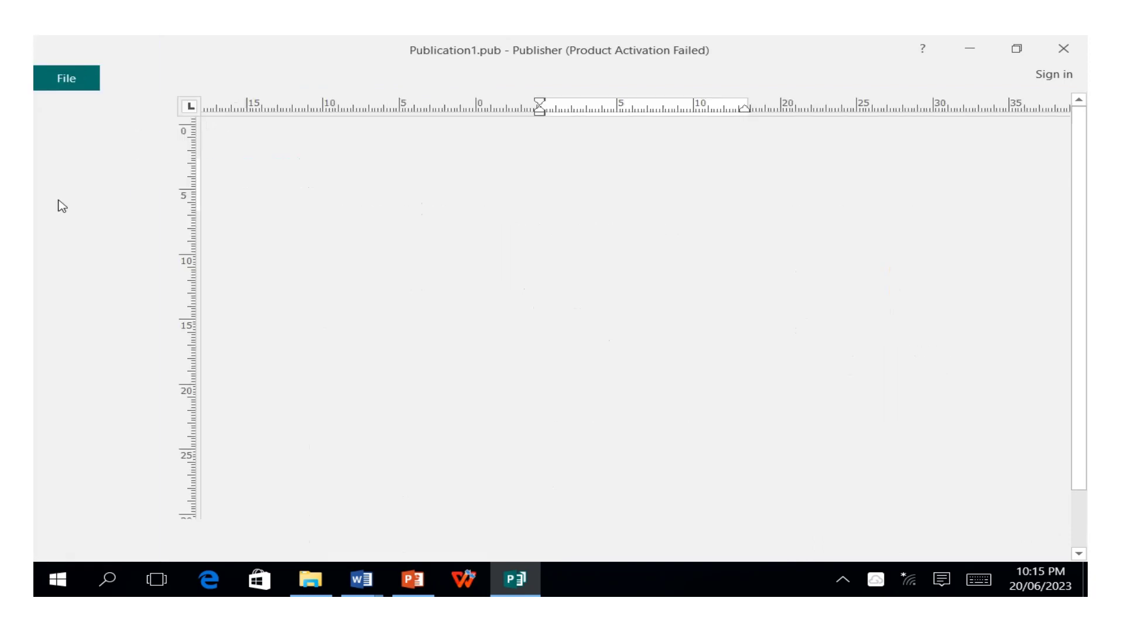
Step: Set the number of copies of the print job to 2
left_click(69, 81)
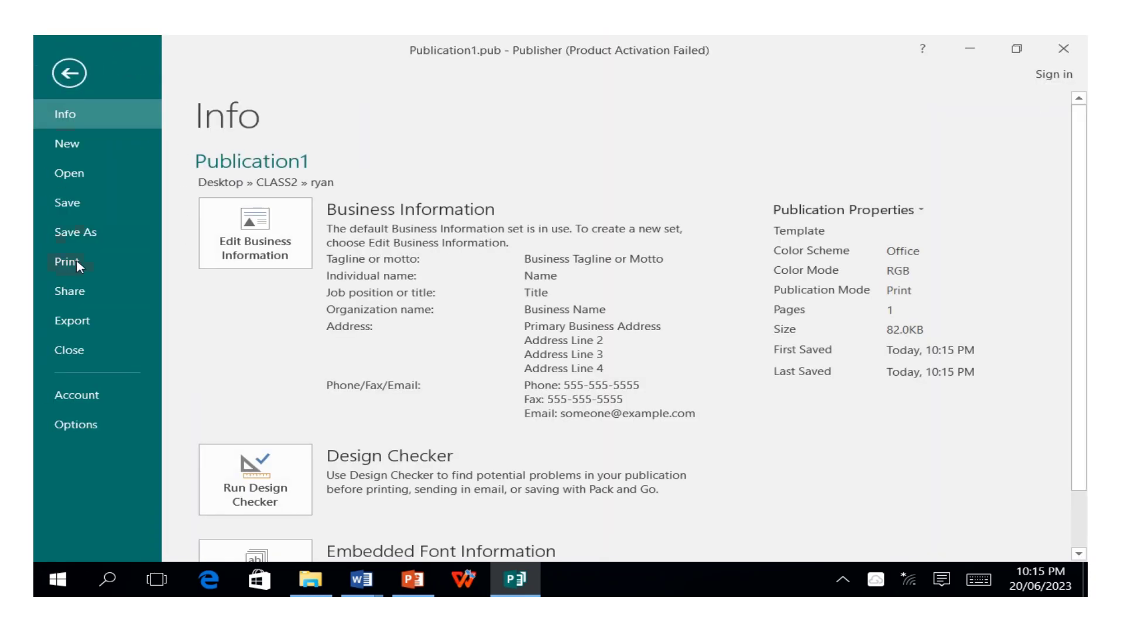
left_click(77, 279)
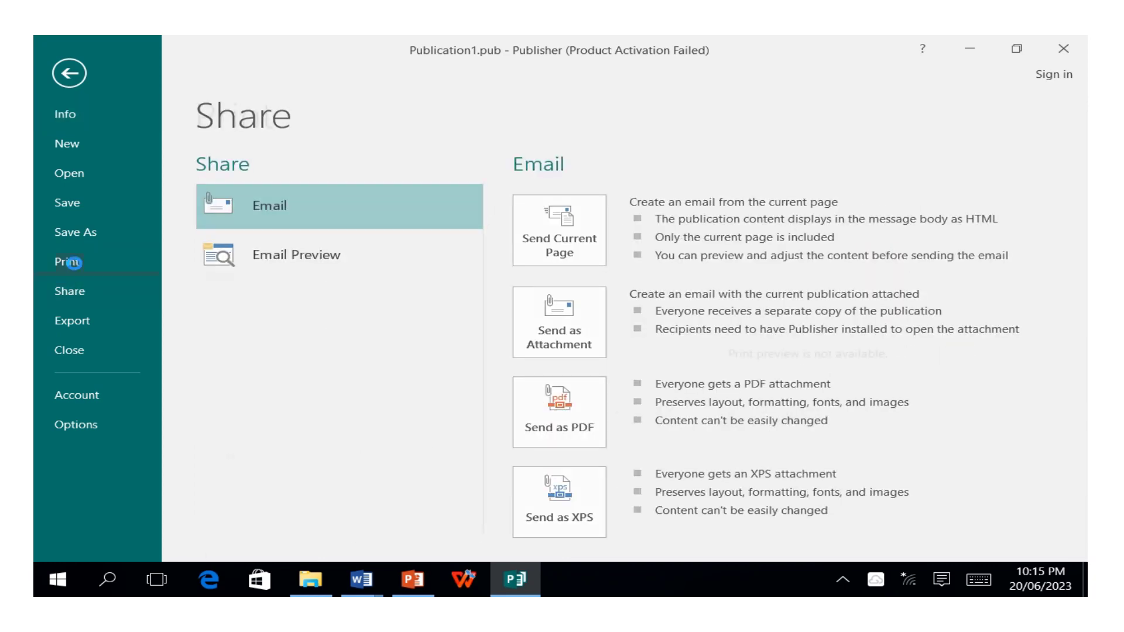
left_click(74, 262)
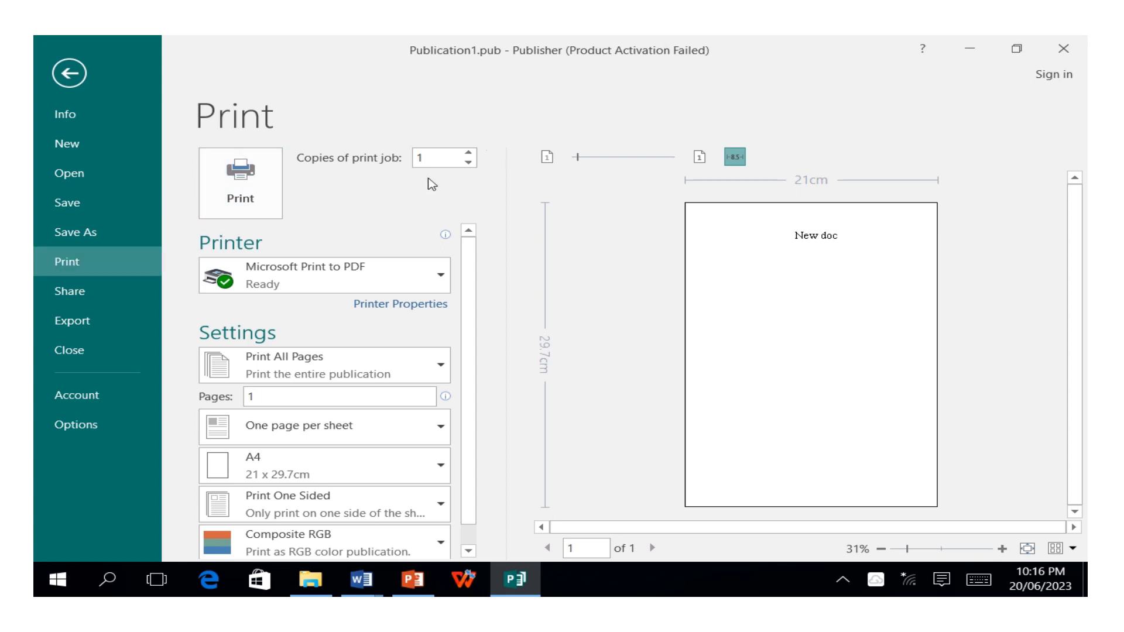
left_click(469, 153)
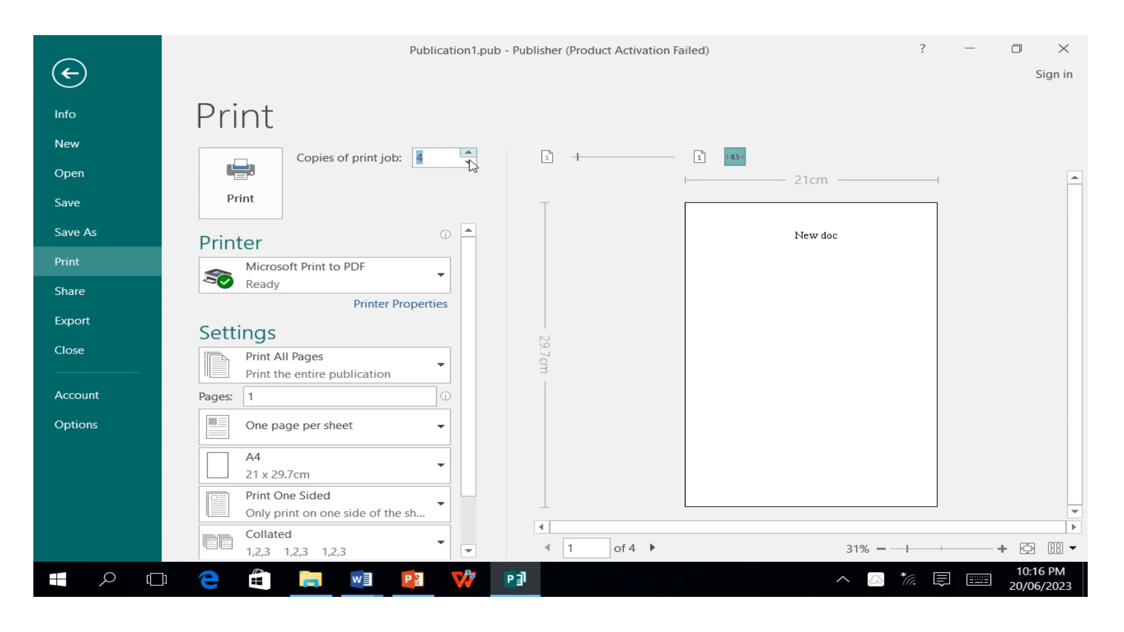
left_click(469, 162)
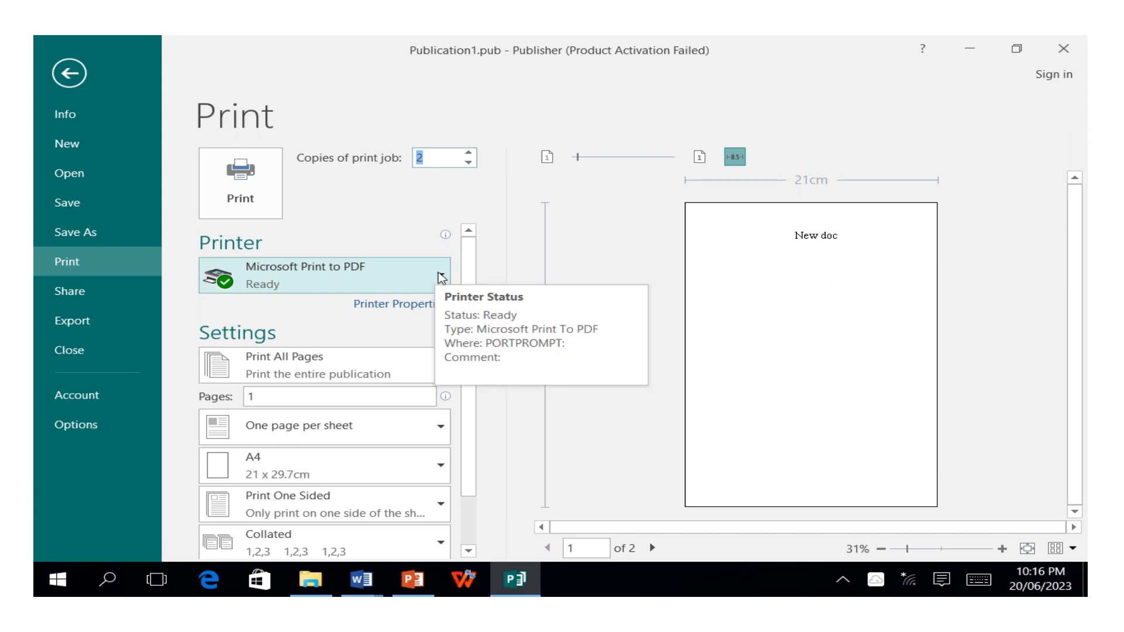
Step: Look through the available printers, the e-mail sharing choices and the export formats without choosing any
left_click(441, 275)
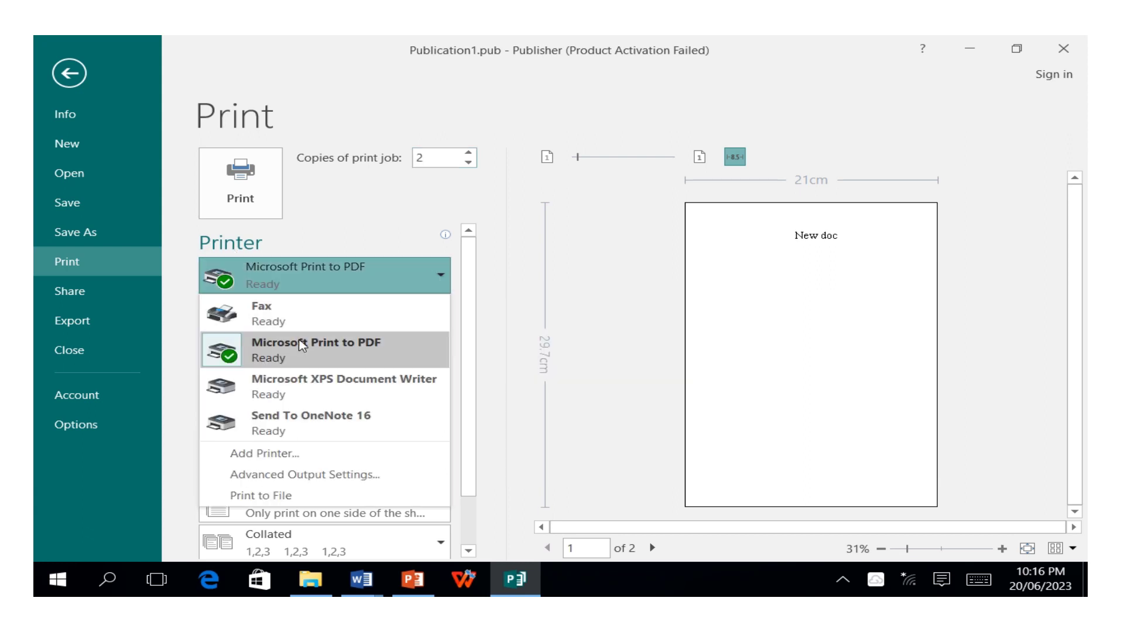
left_click(448, 278)
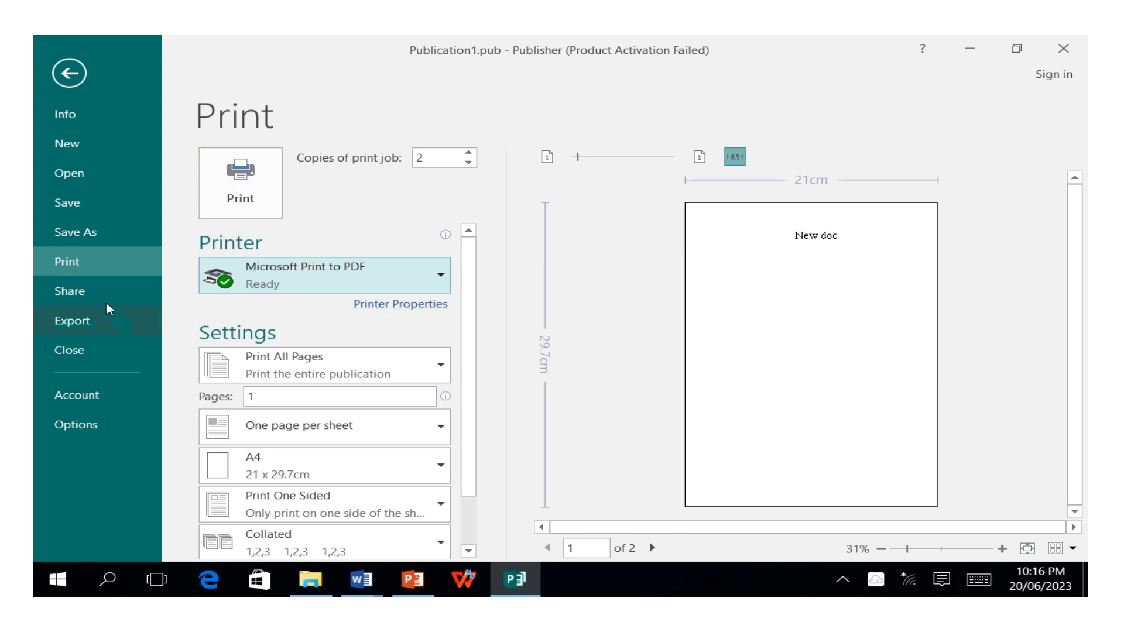
left_click(76, 294)
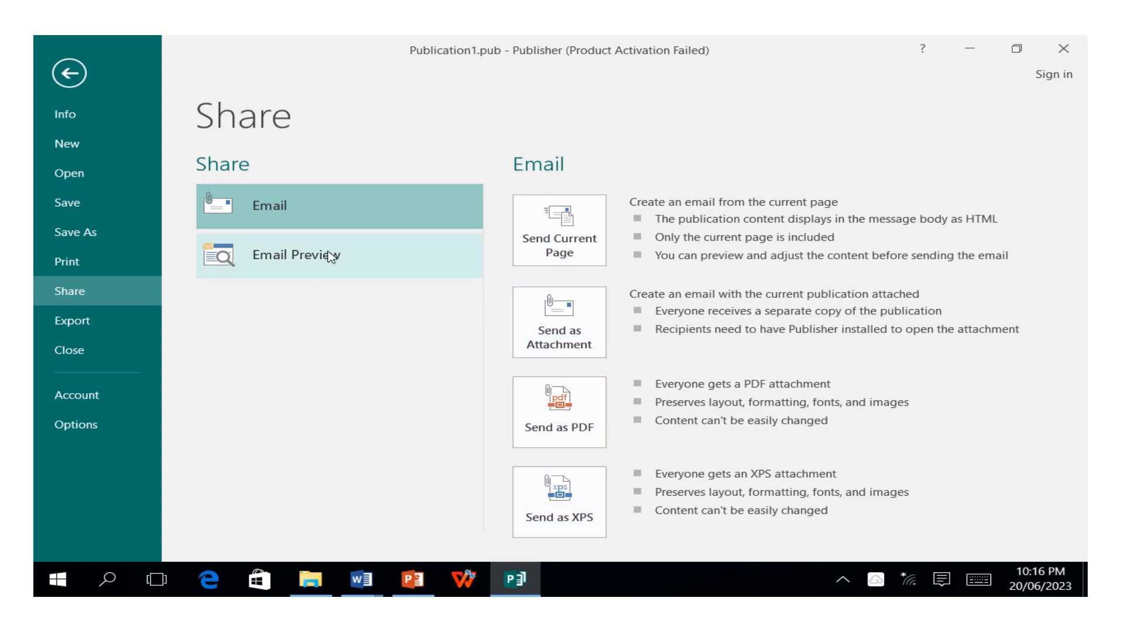
left_click(101, 329)
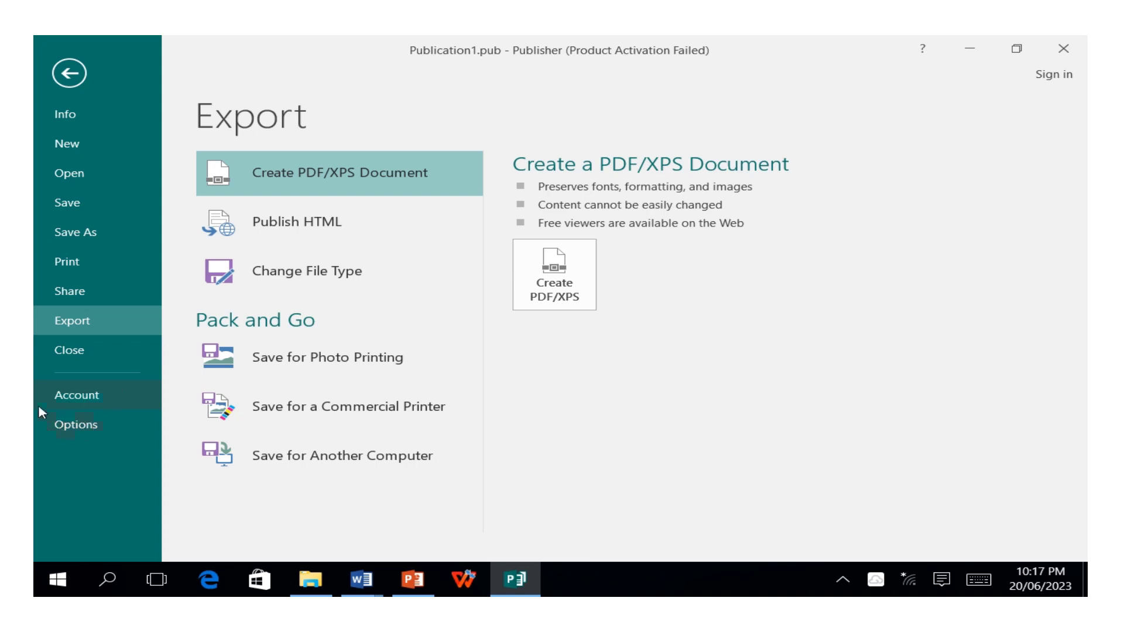
Step: Customize the ribbon in the program options so that it includes the Developer commands
left_click(69, 428)
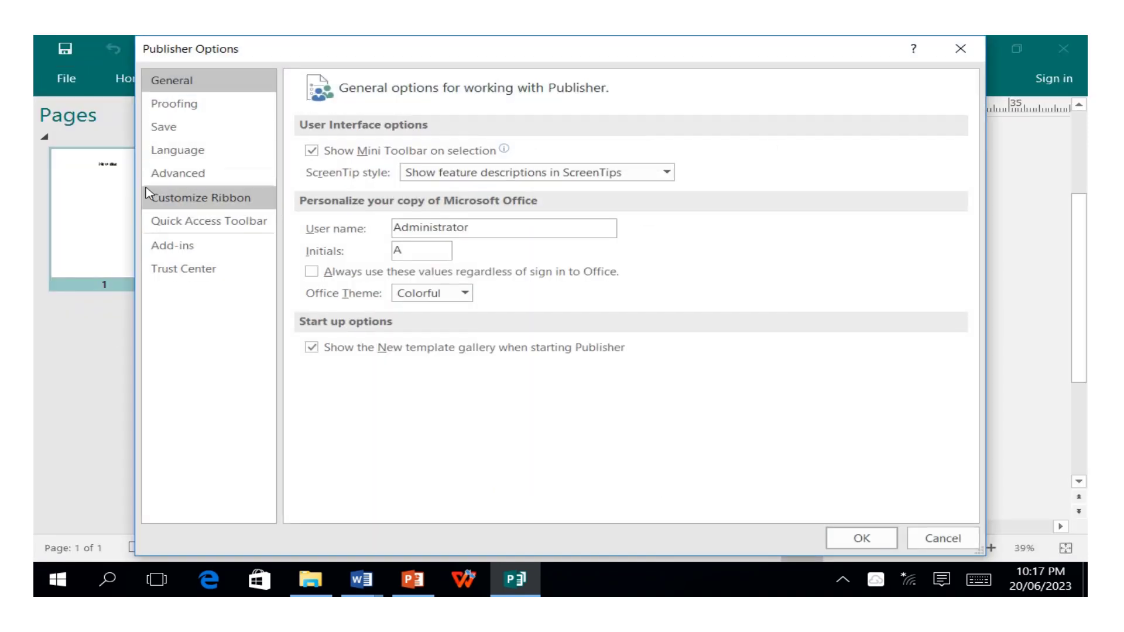
left_click(164, 198)
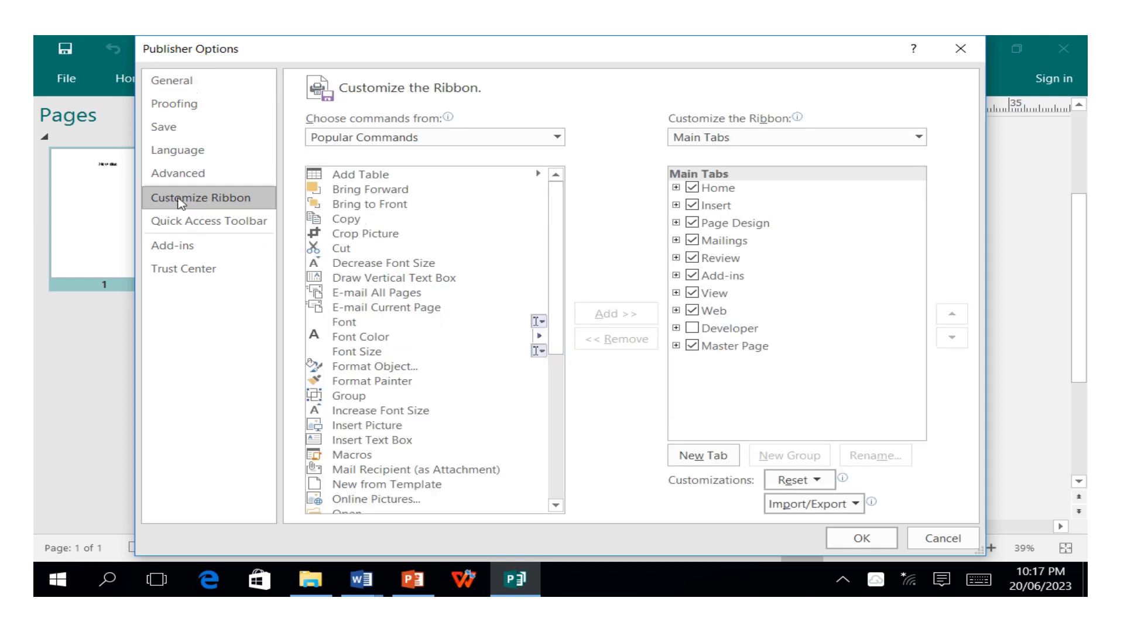
left_click(693, 329)
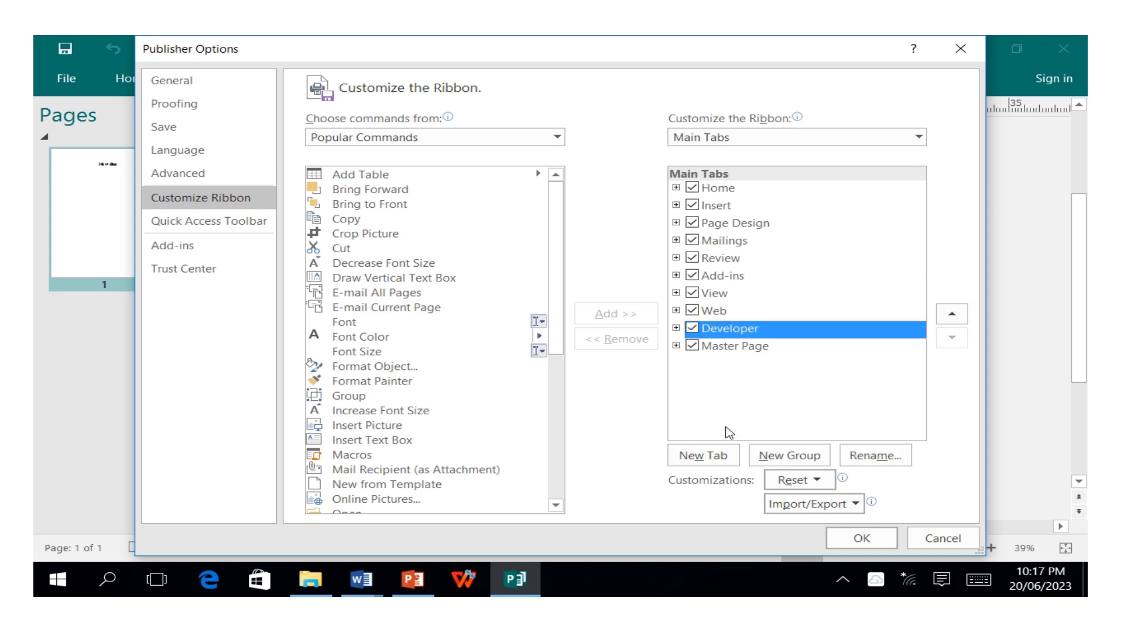
left_click(862, 538)
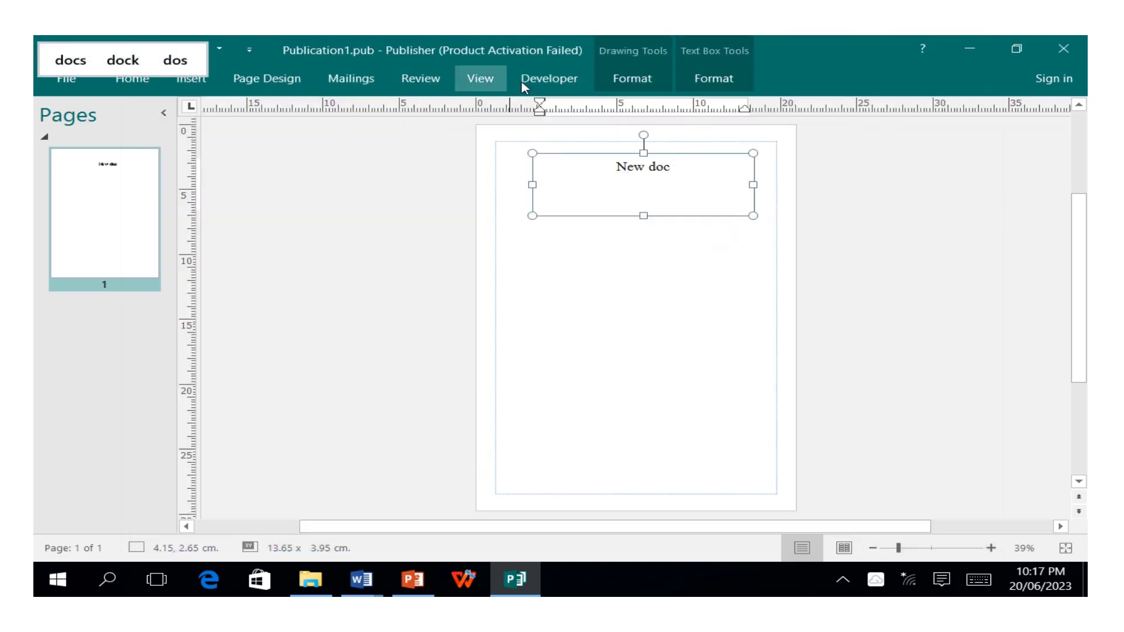
Step: Examine the Developer commands for Visual Basic, macros and add-ins
left_click(539, 81)
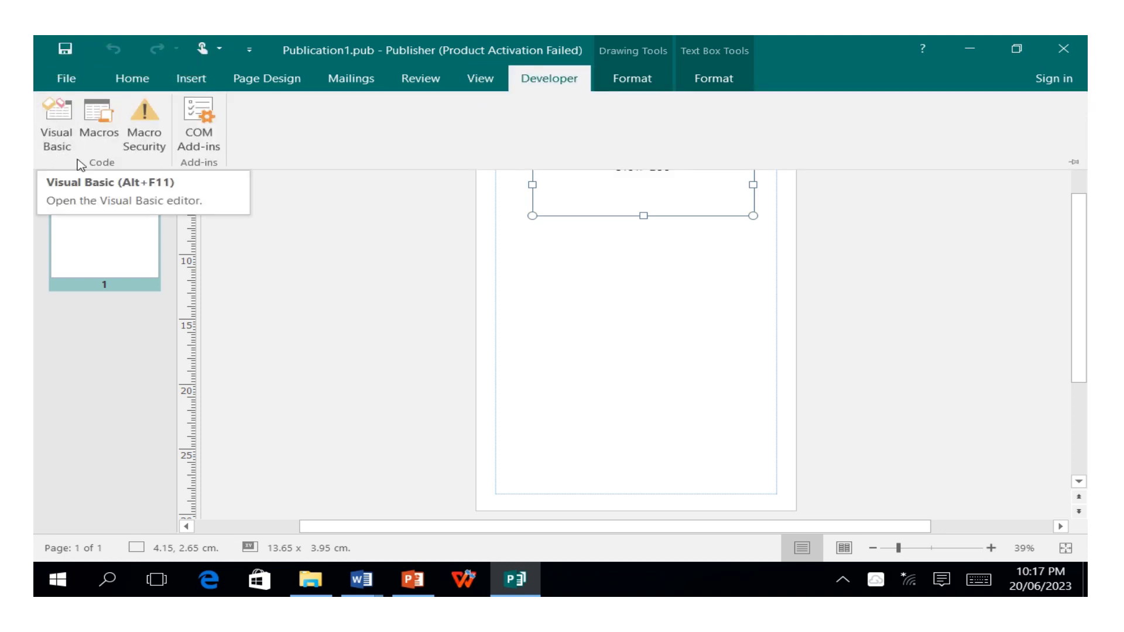
left_click(59, 150)
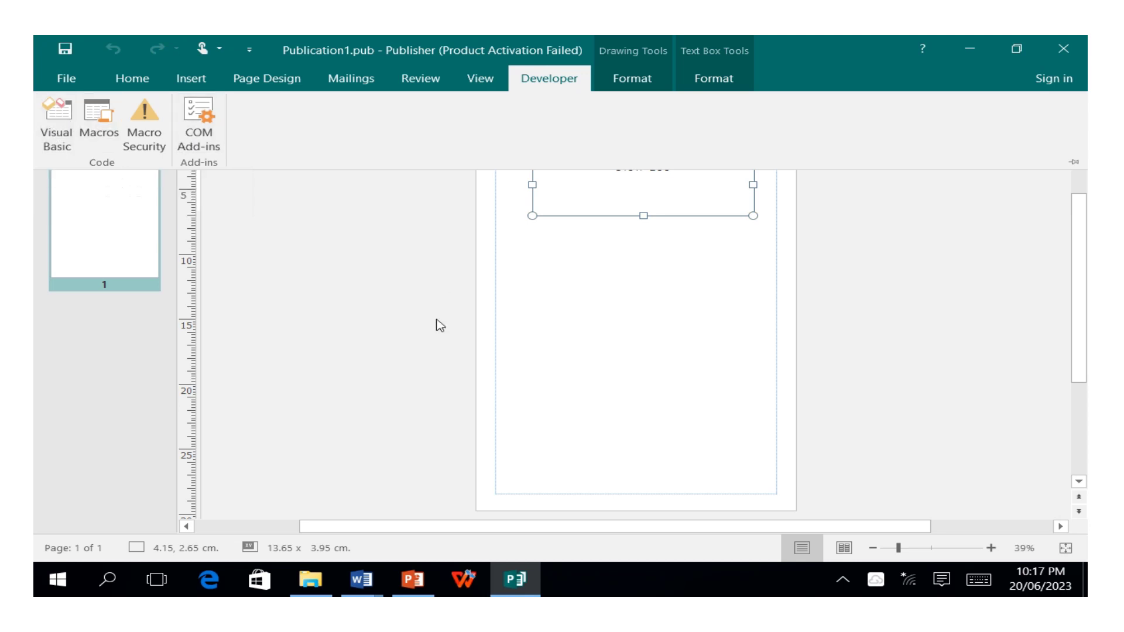
left_click(598, 281)
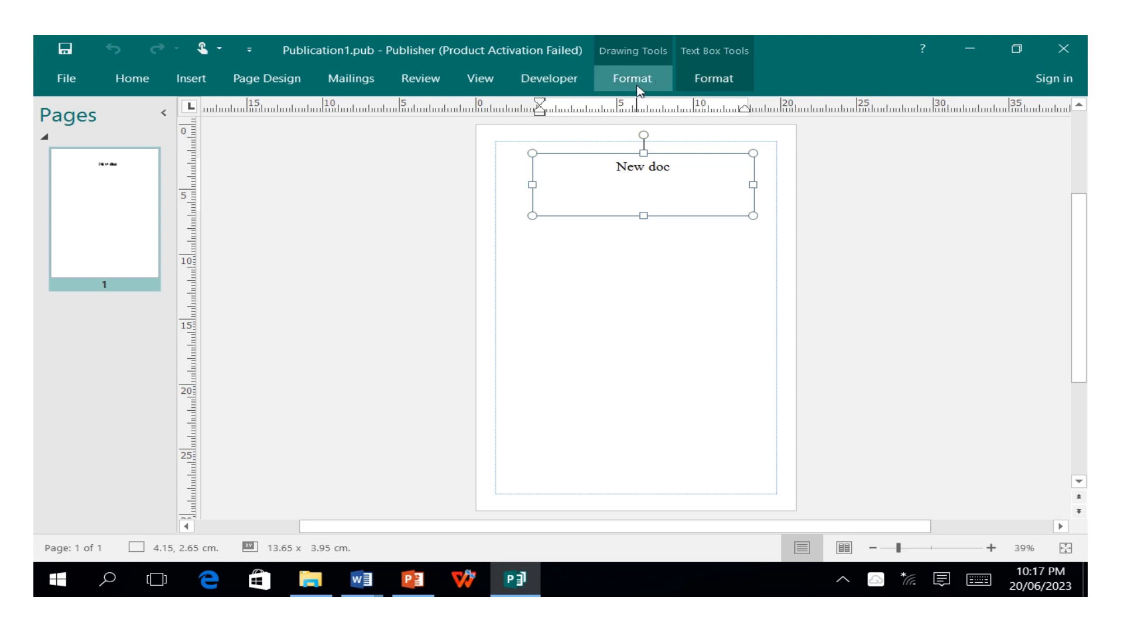
Step: Give the "New doc" text box a light green outline from the standard colors
left_click(710, 81)
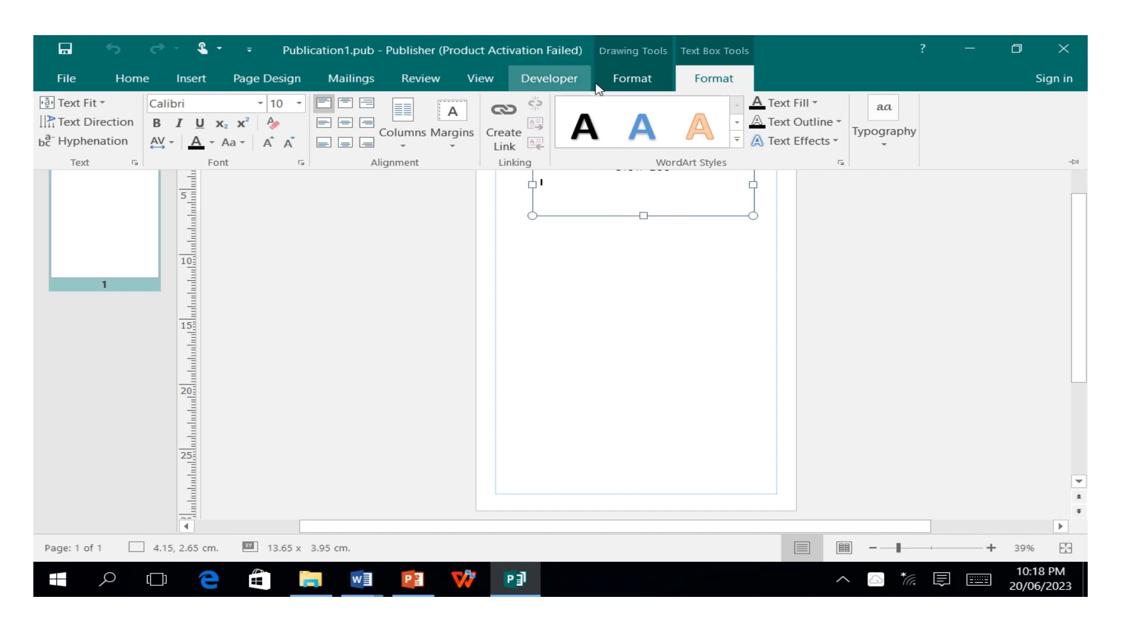
left_click(634, 82)
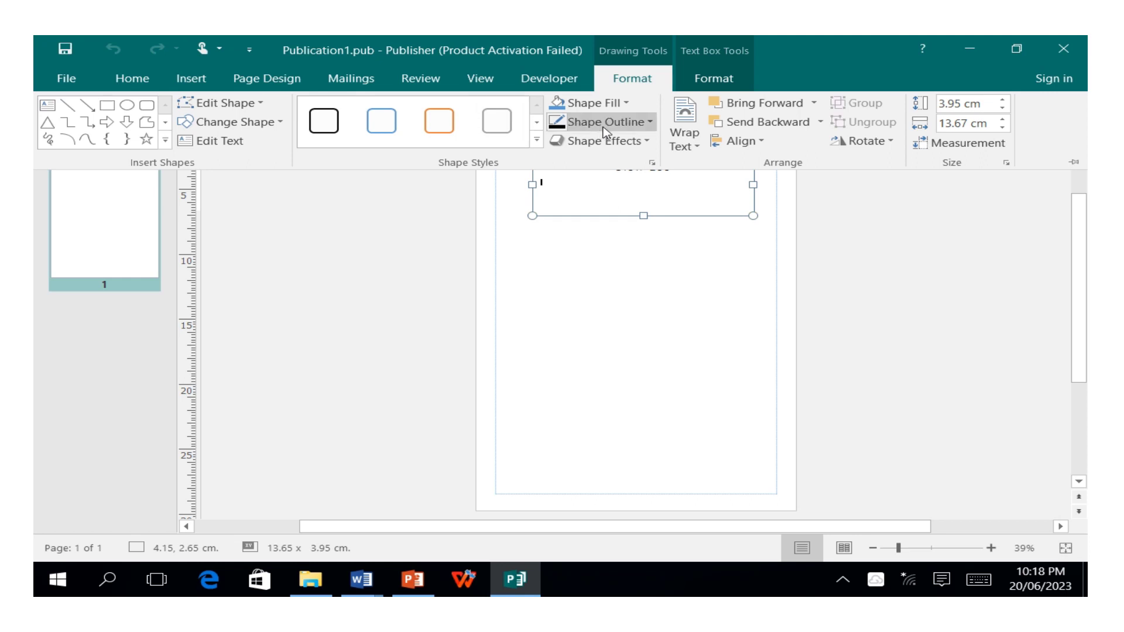
left_click(644, 125)
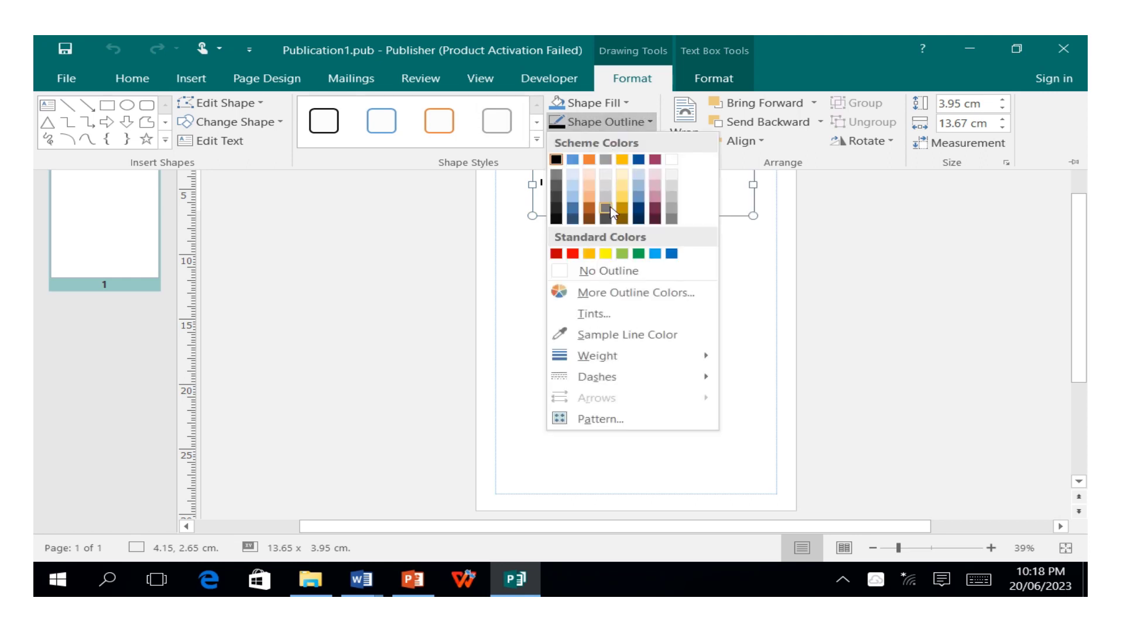
left_click(623, 253)
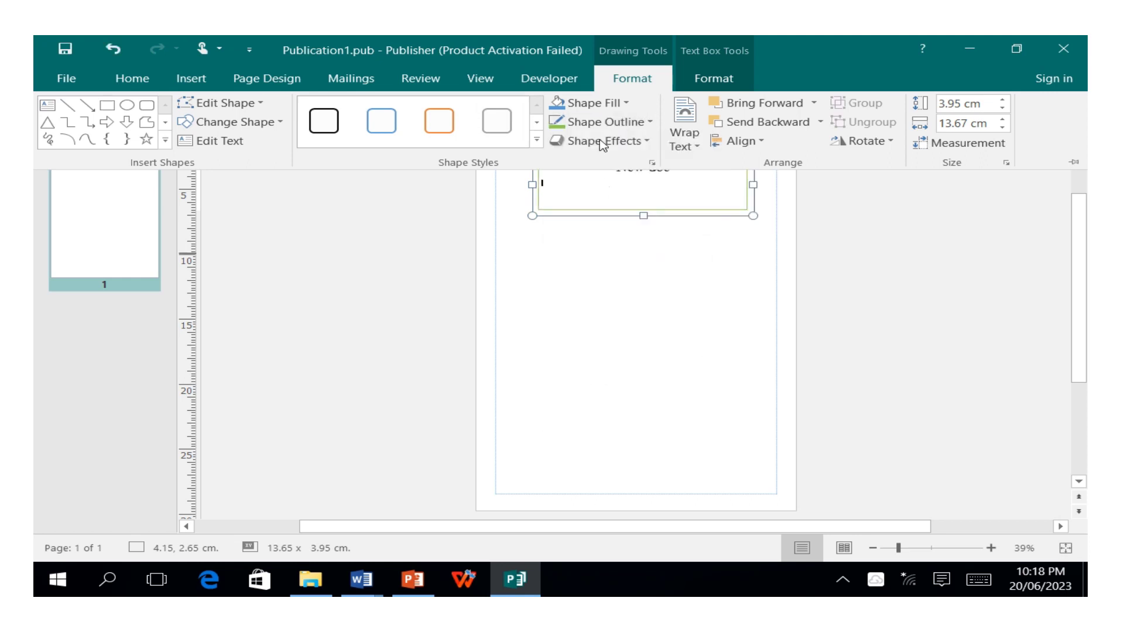
Step: Fill the "New doc" text box with orange from the scheme colors
left_click(625, 103)
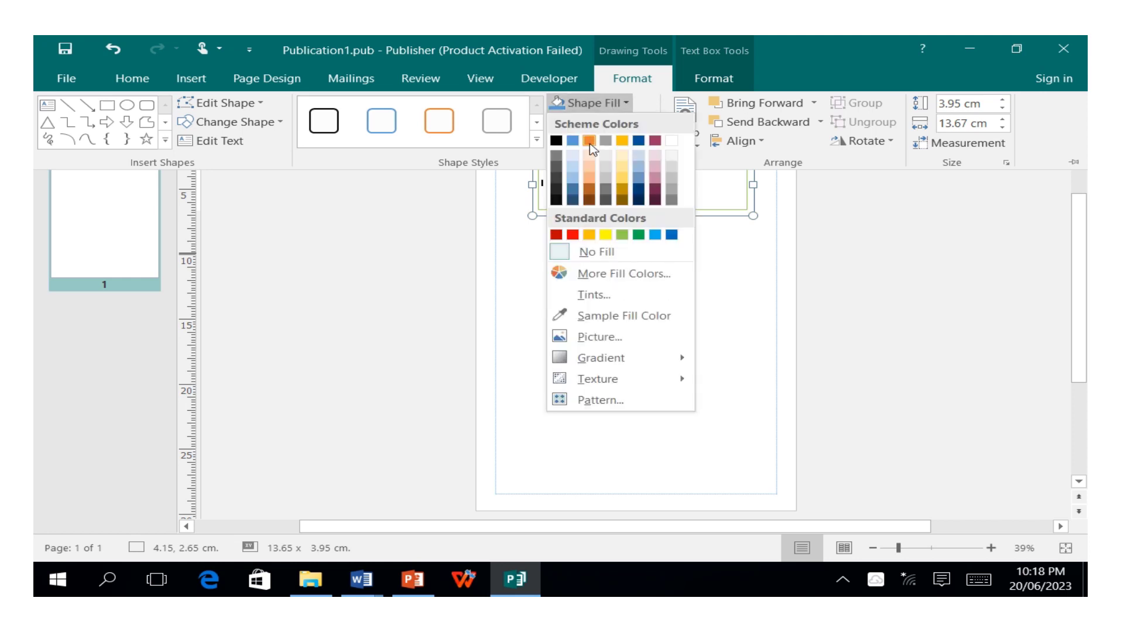
left_click(594, 149)
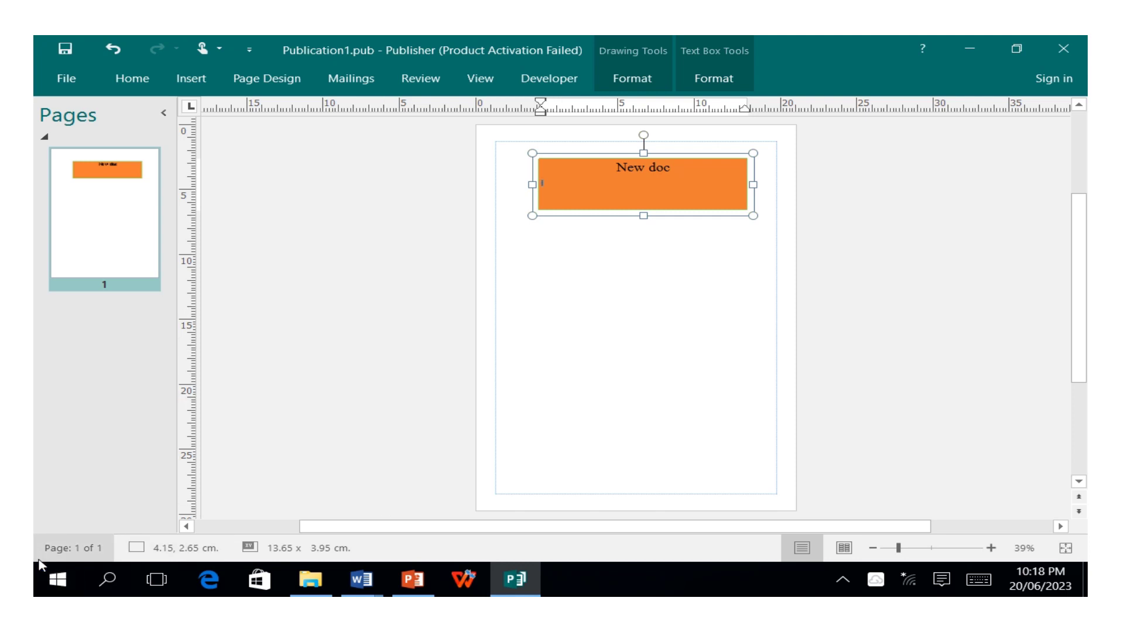
left_click(895, 549)
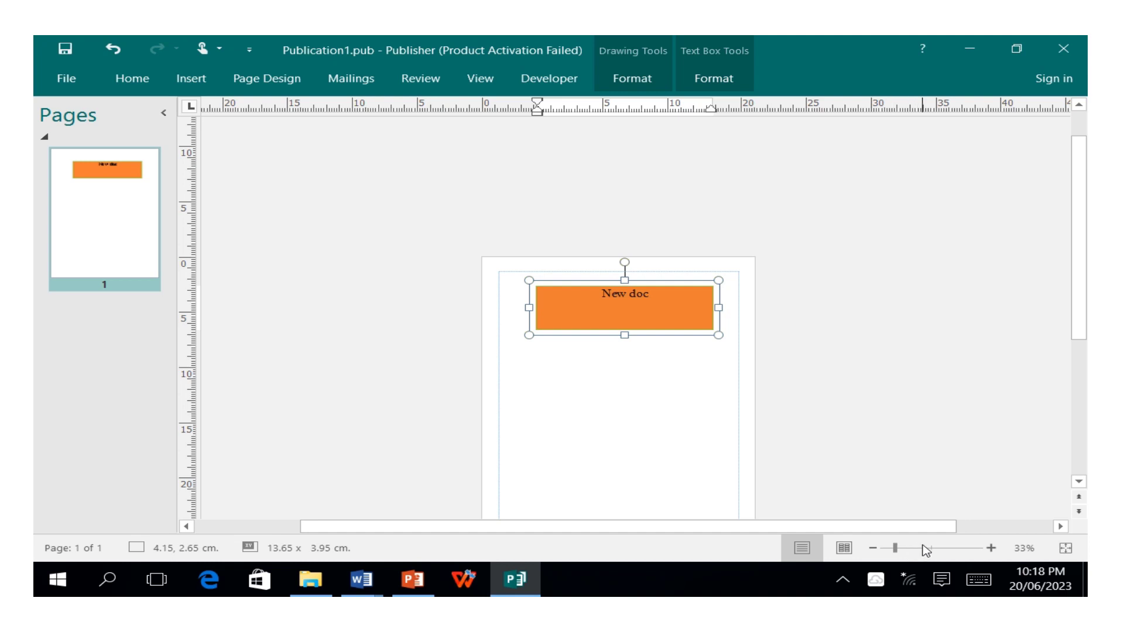
left_click(923, 548)
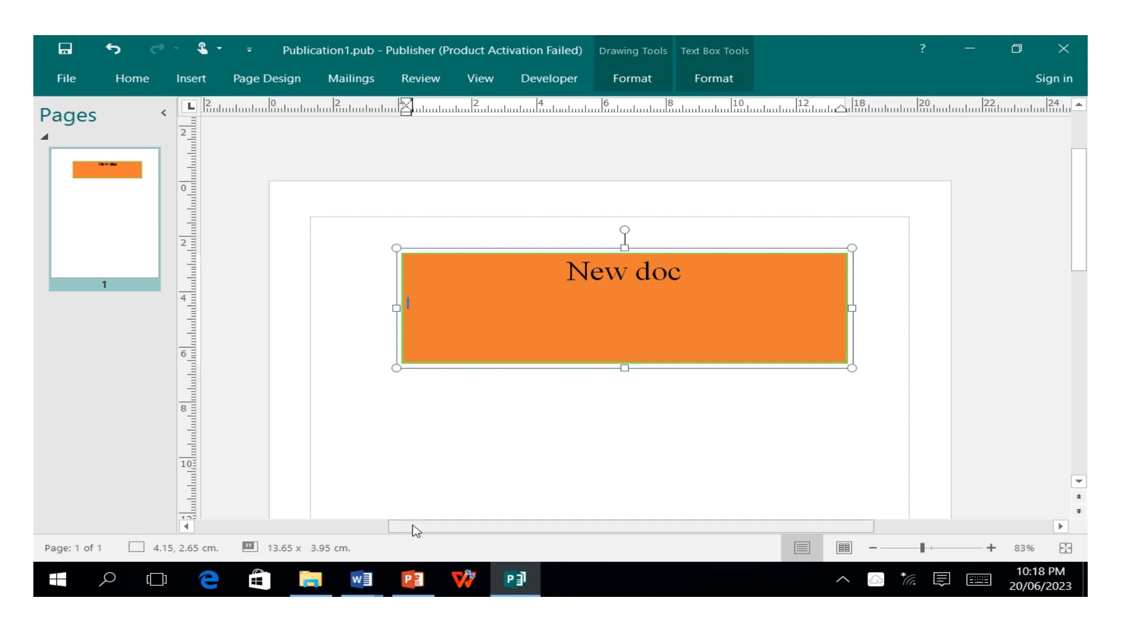
mouse_move(415, 531)
left_mouse_down()
mouse_move(288, 537)
mouse_move(448, 526)
mouse_move(414, 527)
left_mouse_up()
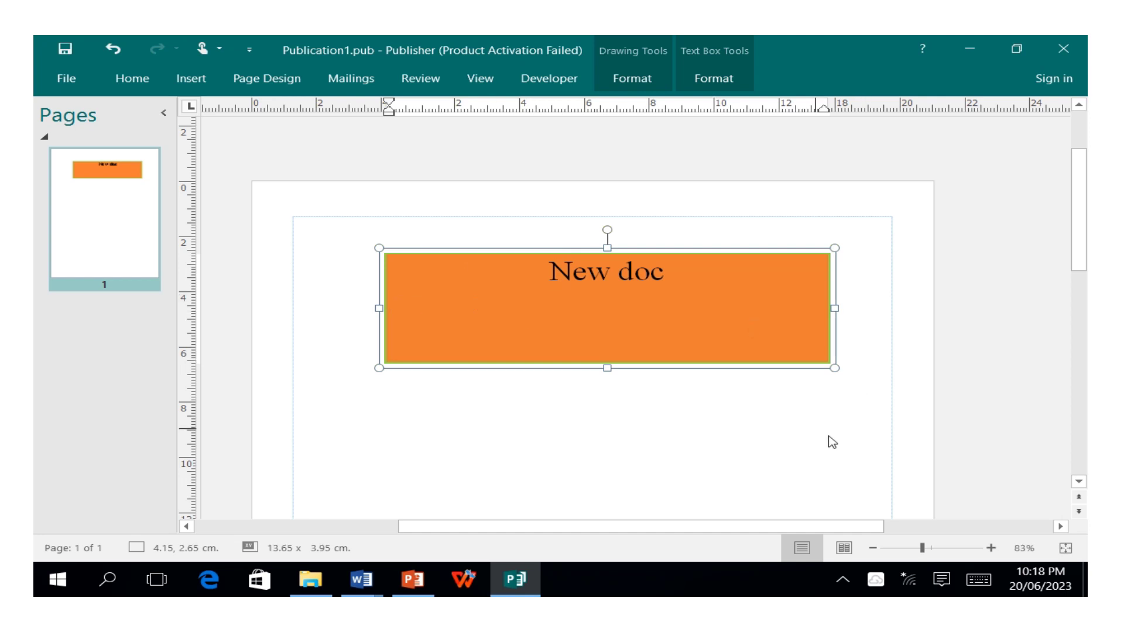
left_click(905, 548)
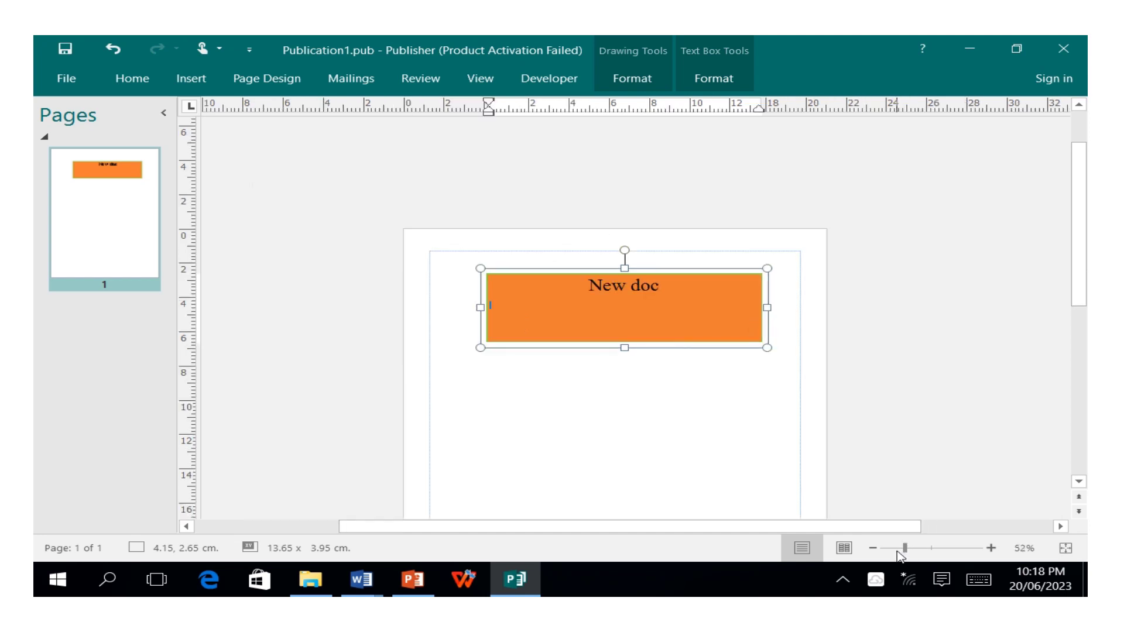
left_click(897, 549)
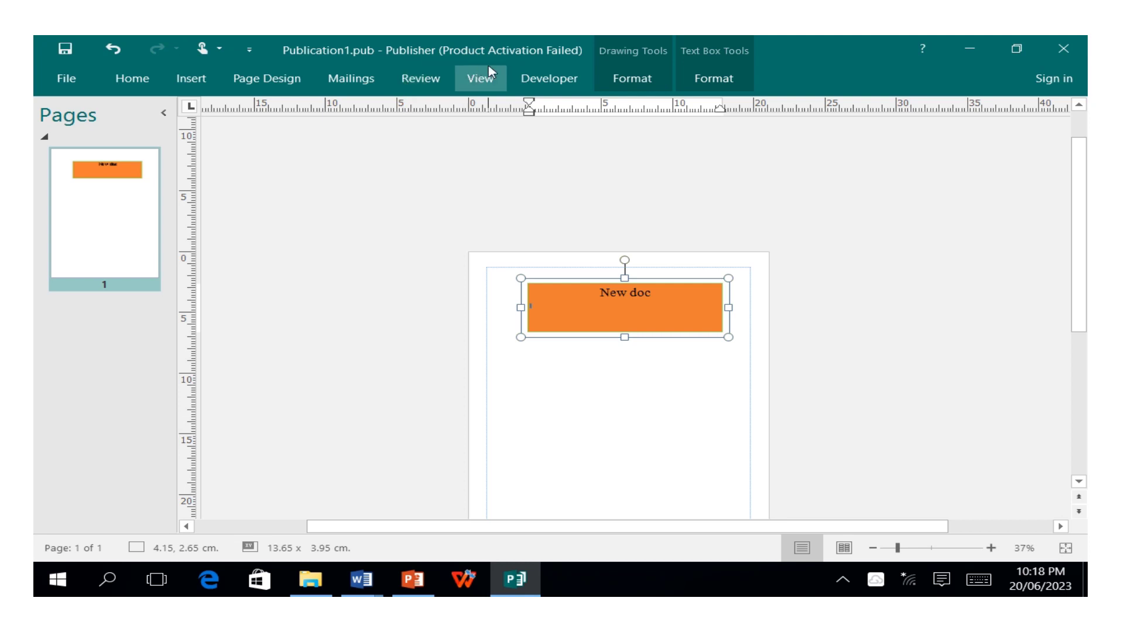
Step: Hide the guides, and switch the page navigation pane off and back on
left_click(481, 82)
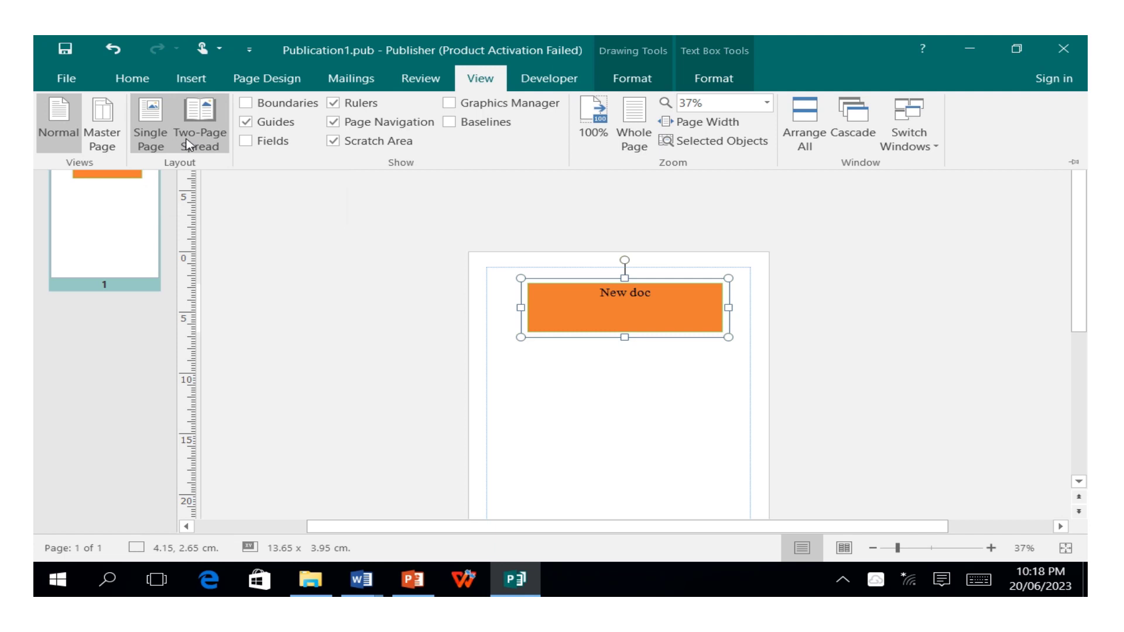
left_click(248, 122)
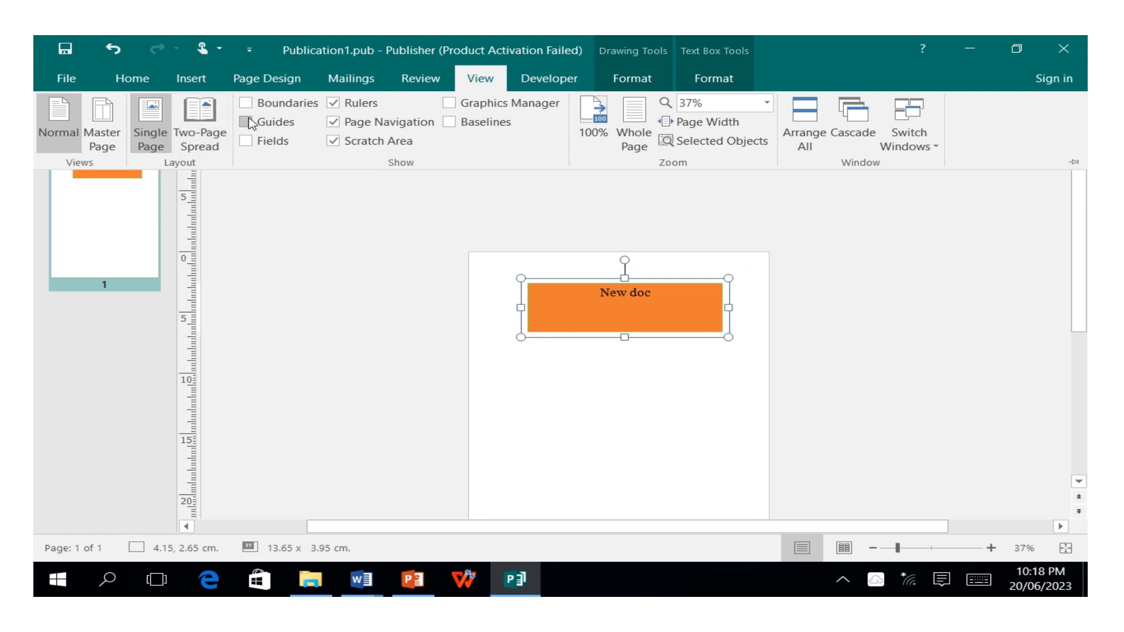
left_click(344, 125)
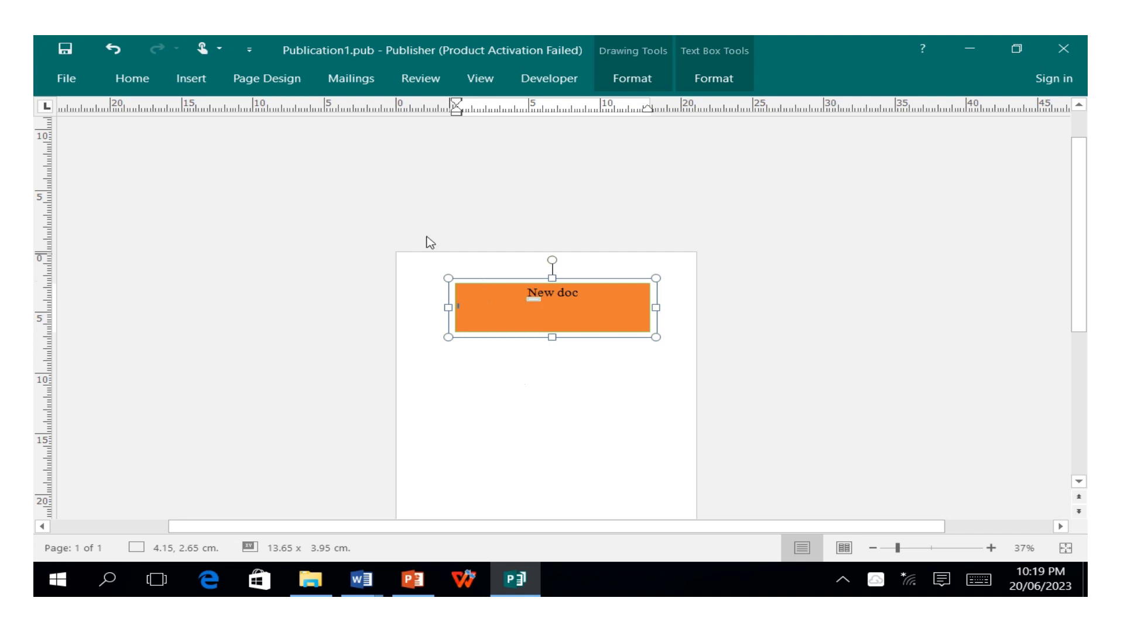
left_click(484, 81)
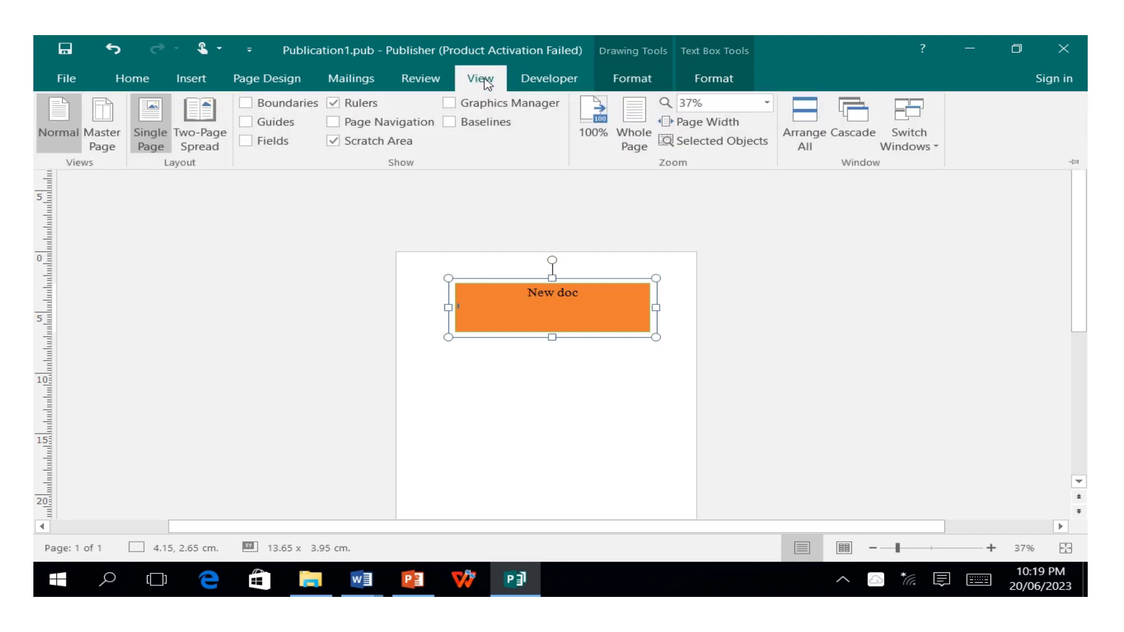
left_click(333, 123)
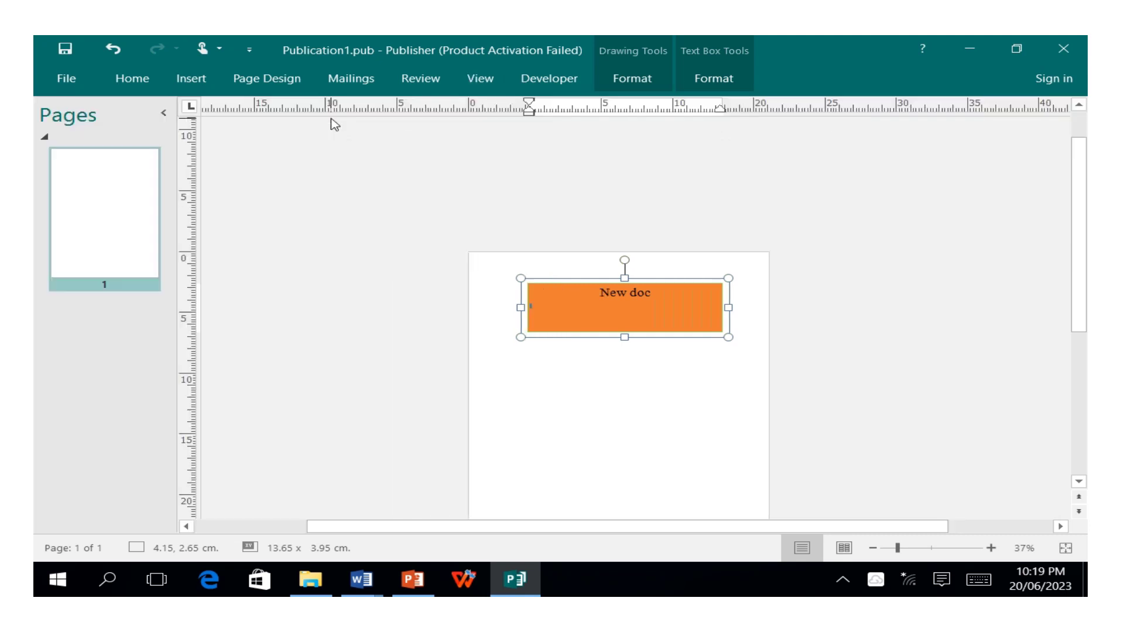
Step: Hide the rulers and scratch area, and switch the guides on and off again
left_click(479, 82)
left_click(334, 104)
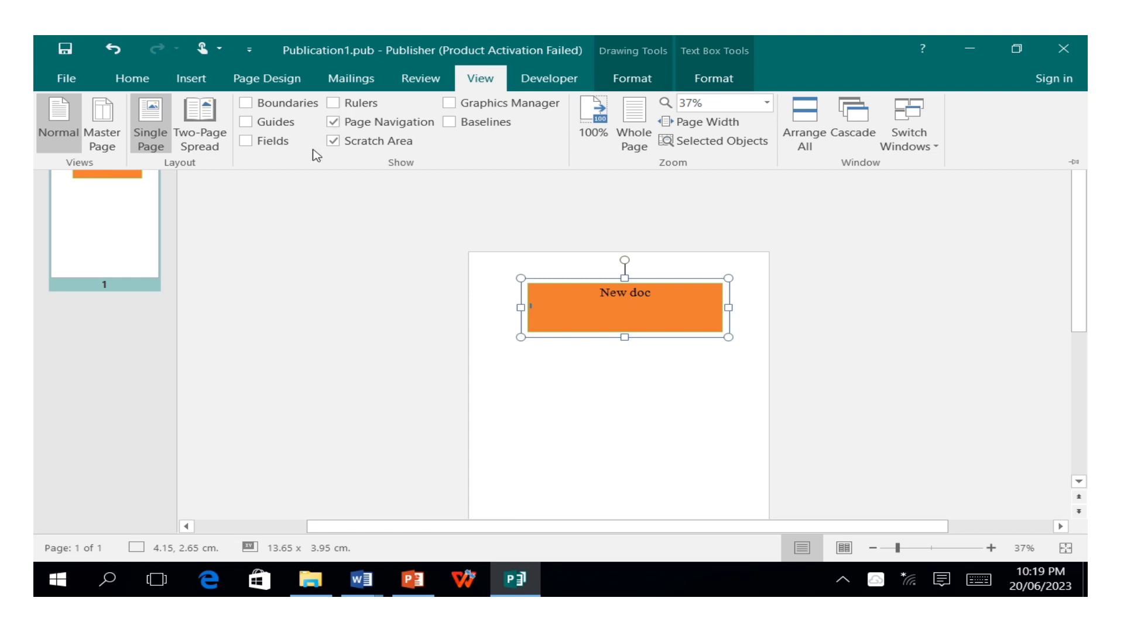
left_click(247, 122)
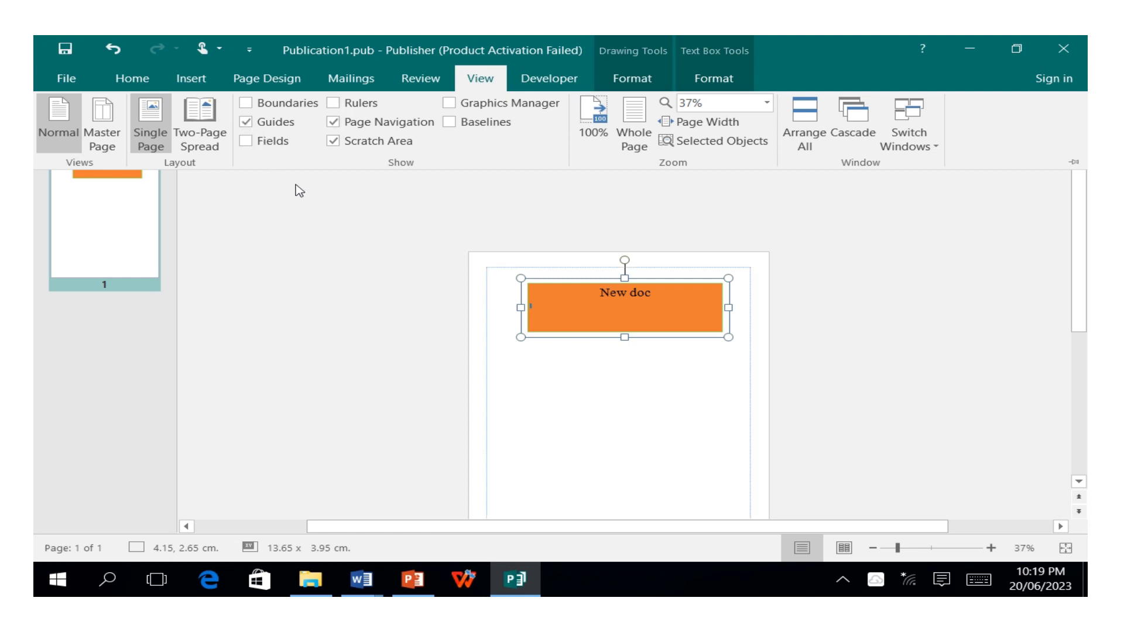
left_click(246, 122)
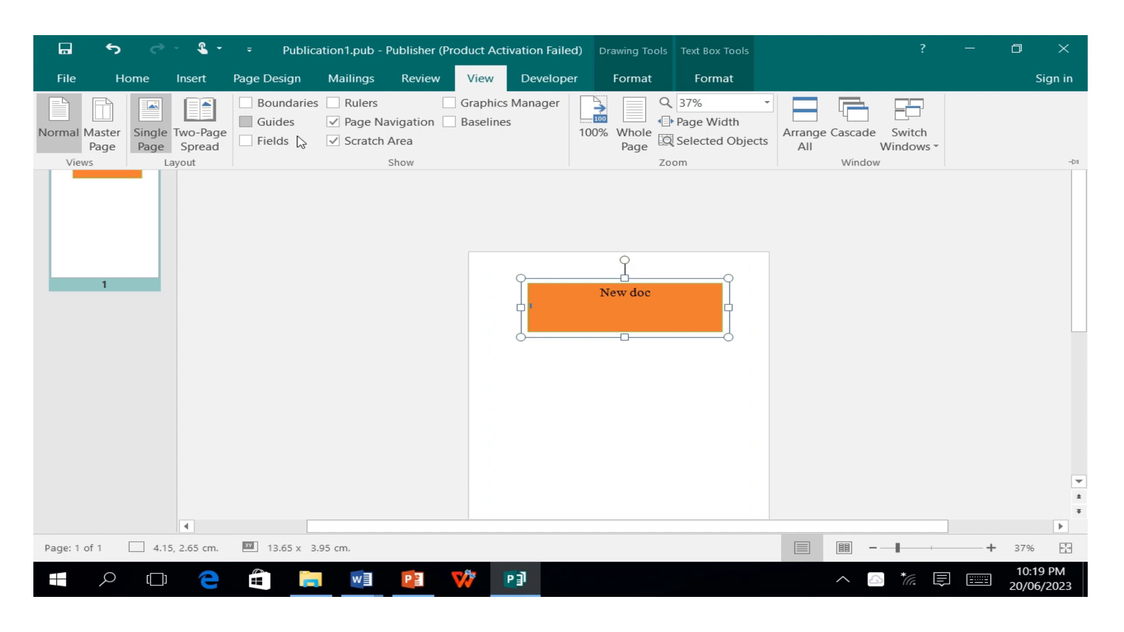
left_click(334, 141)
Step: Draw a rectangle covering most of the page and lower its upper edge, making it about 18.24 x 26.79 cm
left_click_drag(1082, 244, 1078, 298)
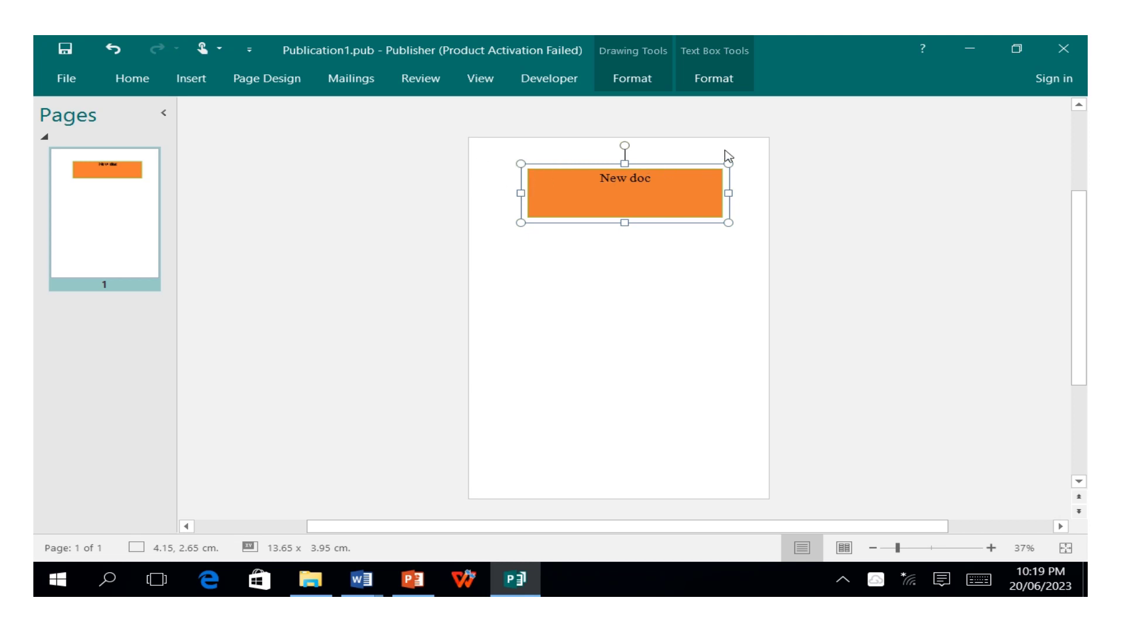
left_click(193, 85)
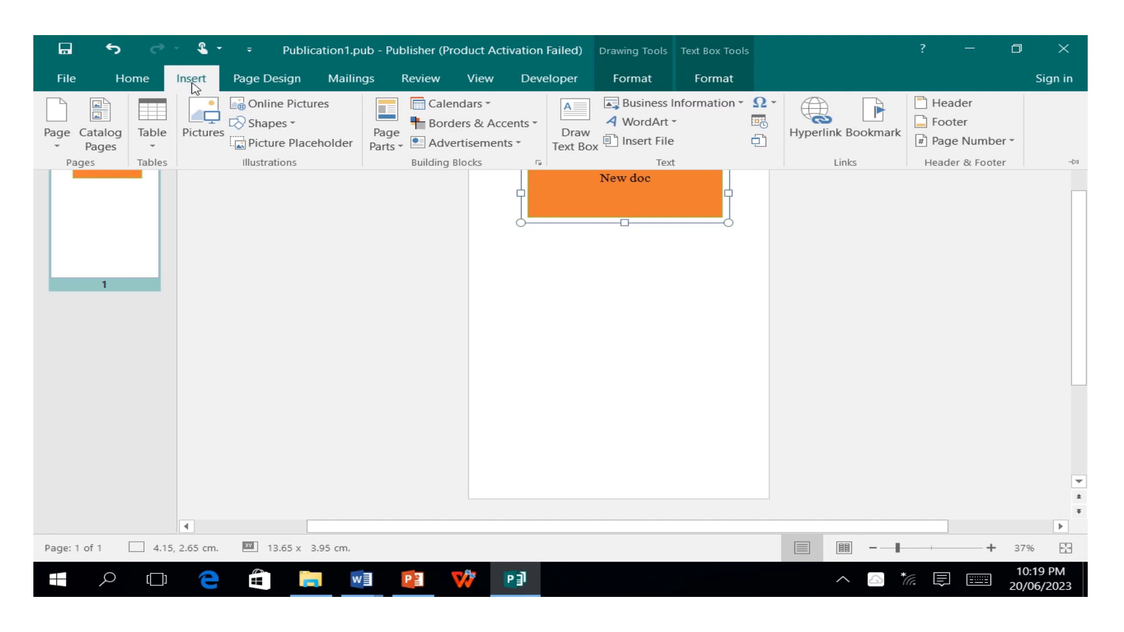
left_click(263, 124)
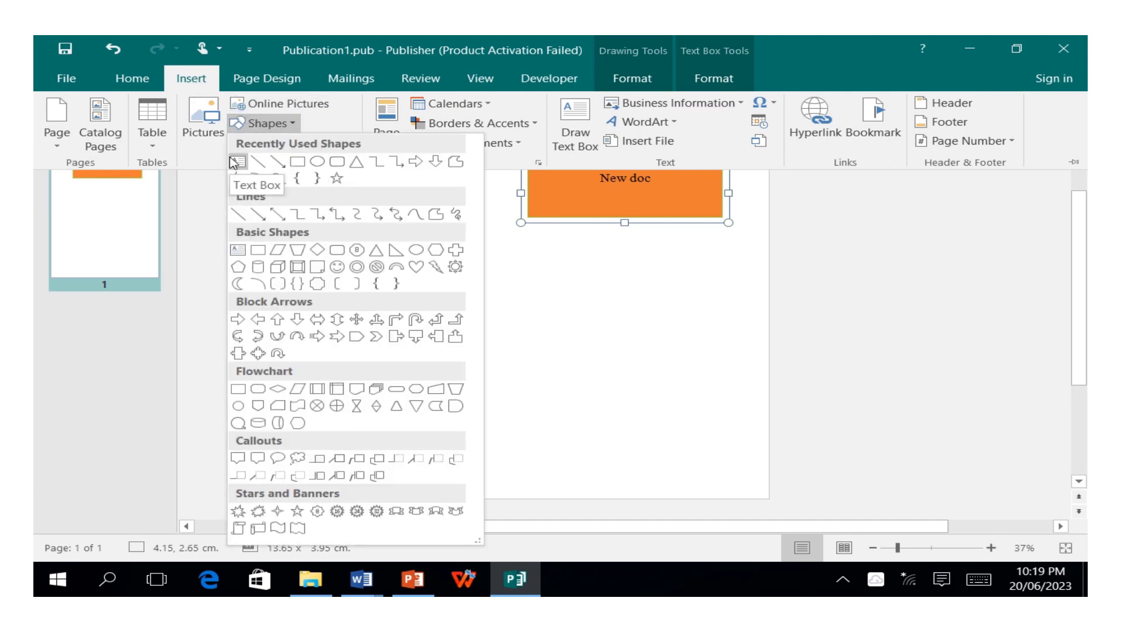
left_click(298, 163)
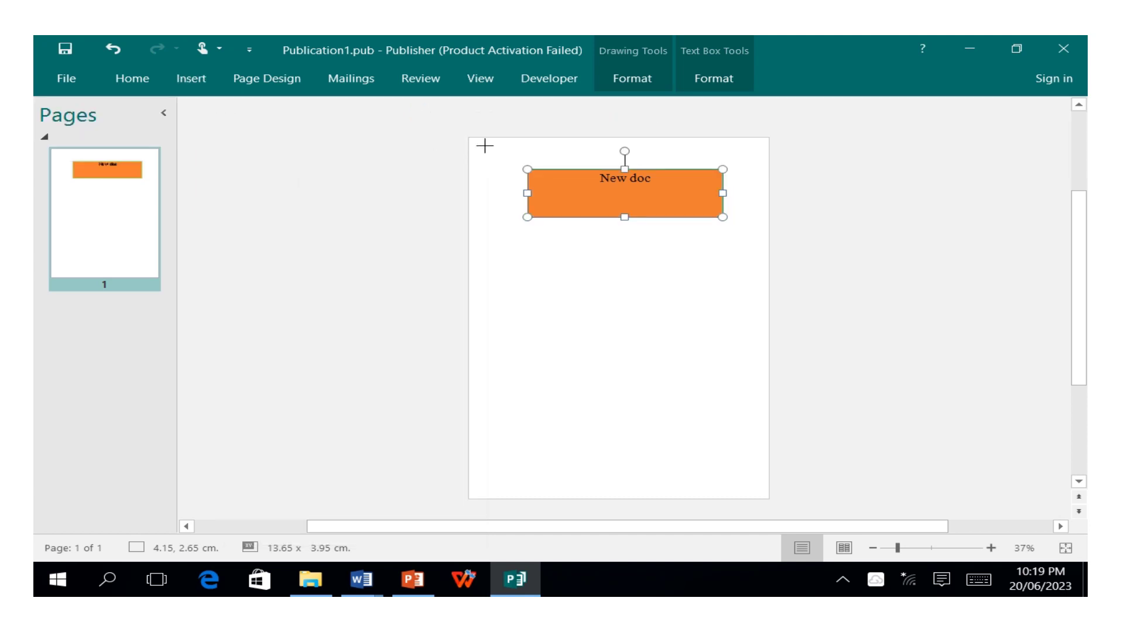
left_click_drag(479, 142, 738, 476)
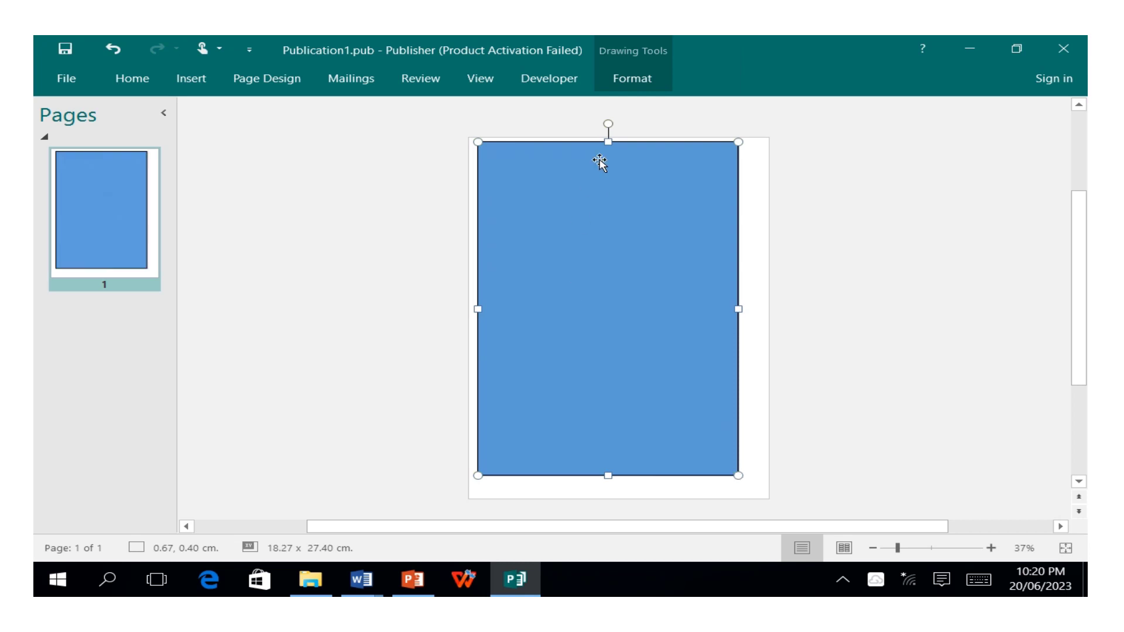
left_click_drag(607, 148, 609, 151)
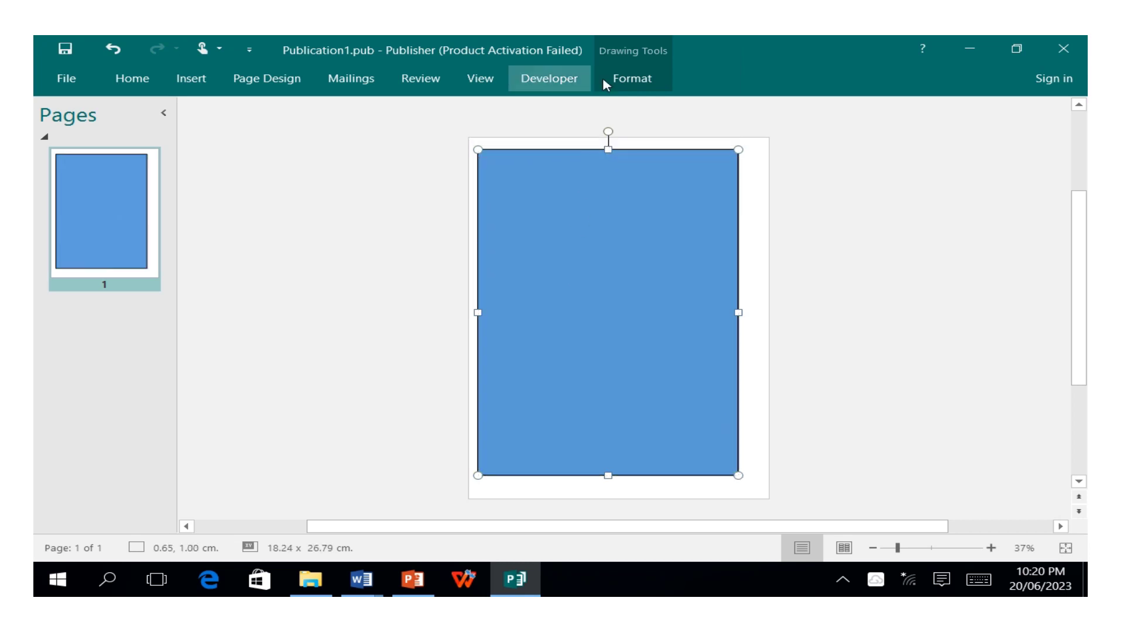
Step: Apply the unfilled black outline style to the large rectangle and set its outline weight to 4½ pt
left_click(635, 81)
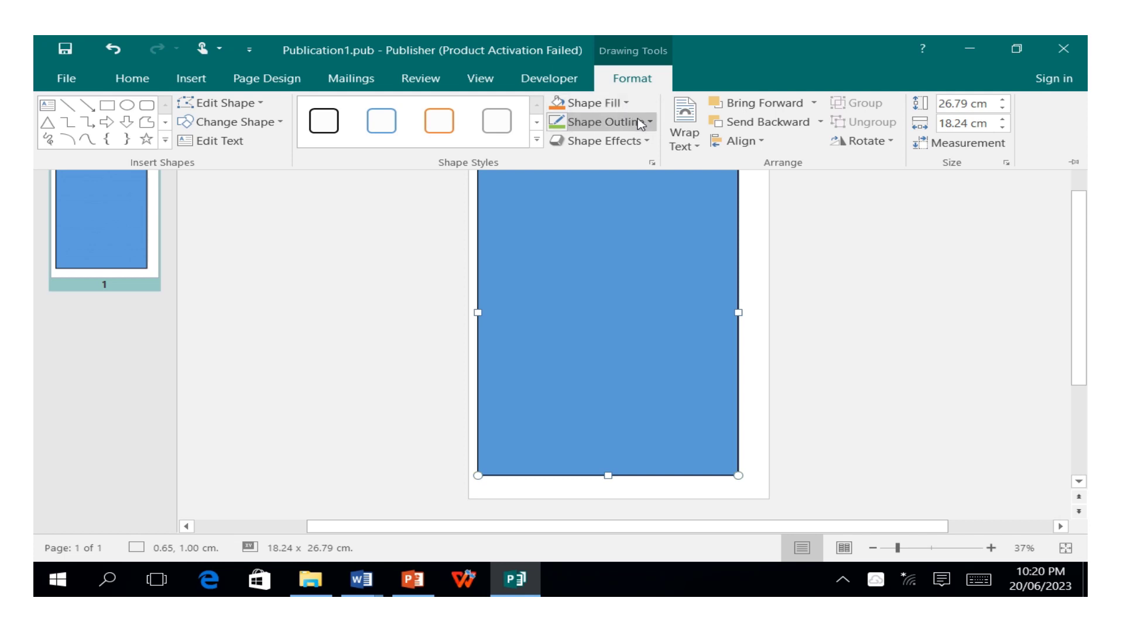
left_click(325, 125)
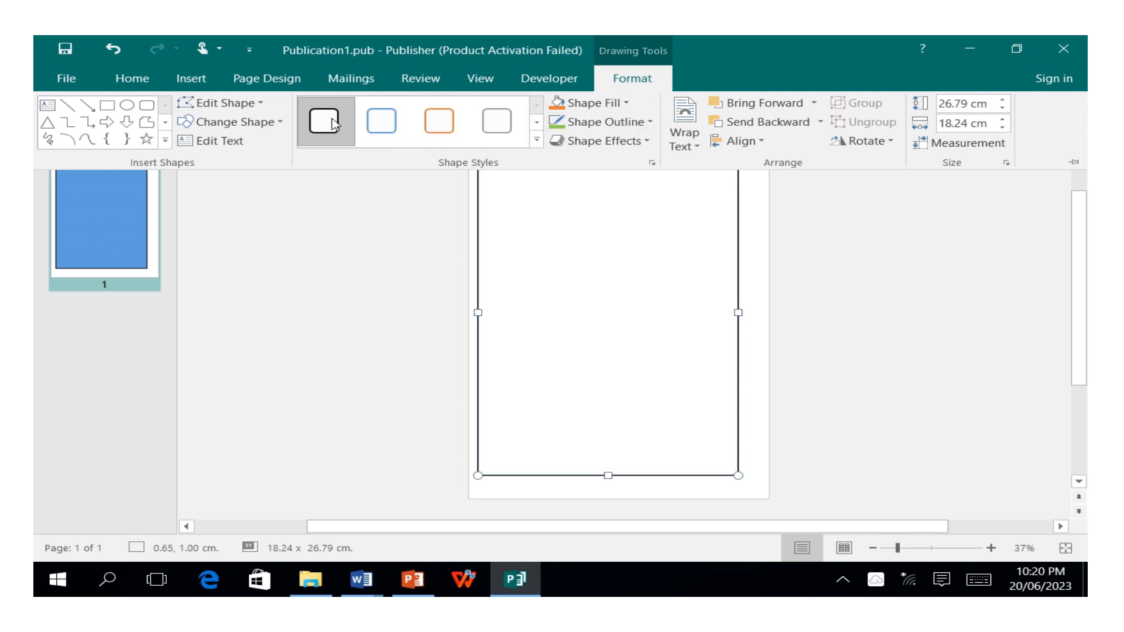
left_click(648, 123)
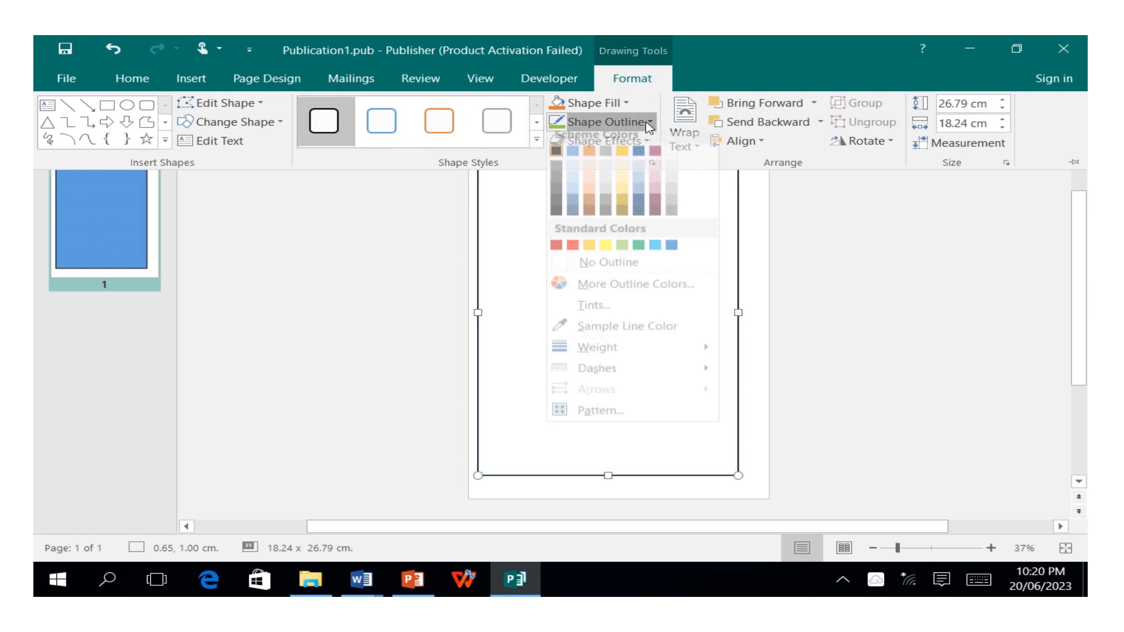
mouse_move(593, 360)
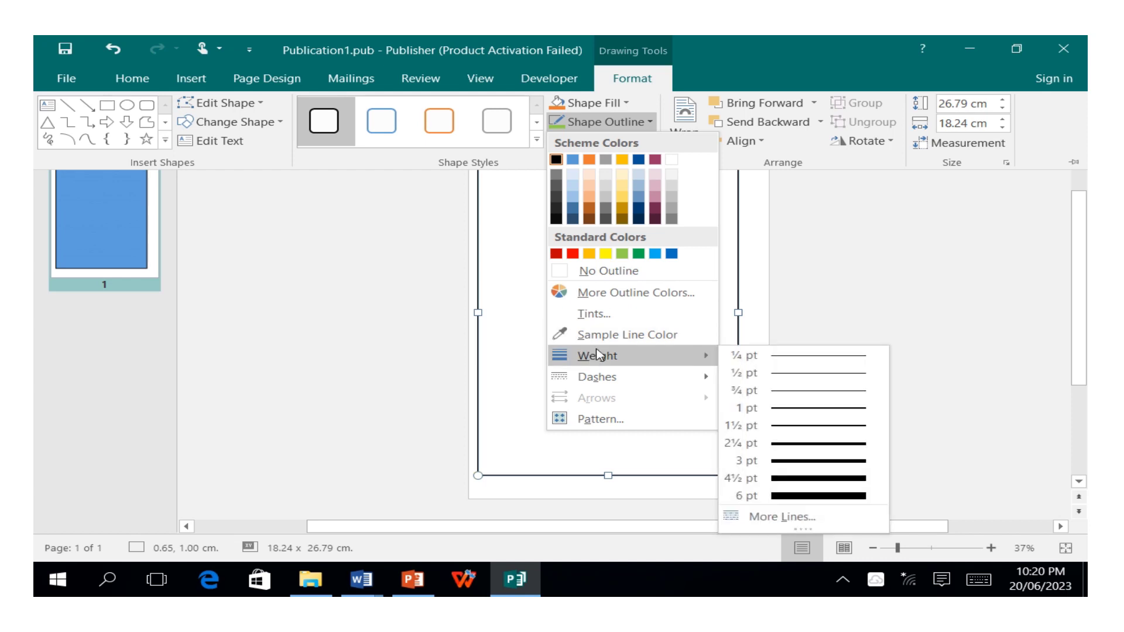
left_click(851, 486)
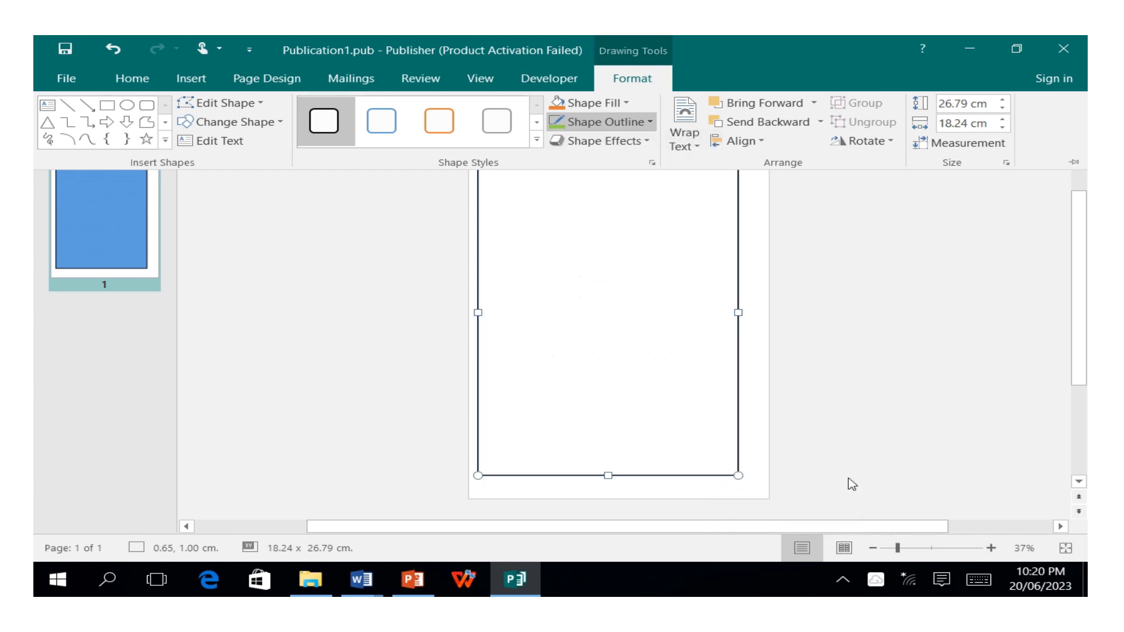
Step: Change the large rectangle's outline to red from the standard colors
left_click(632, 124)
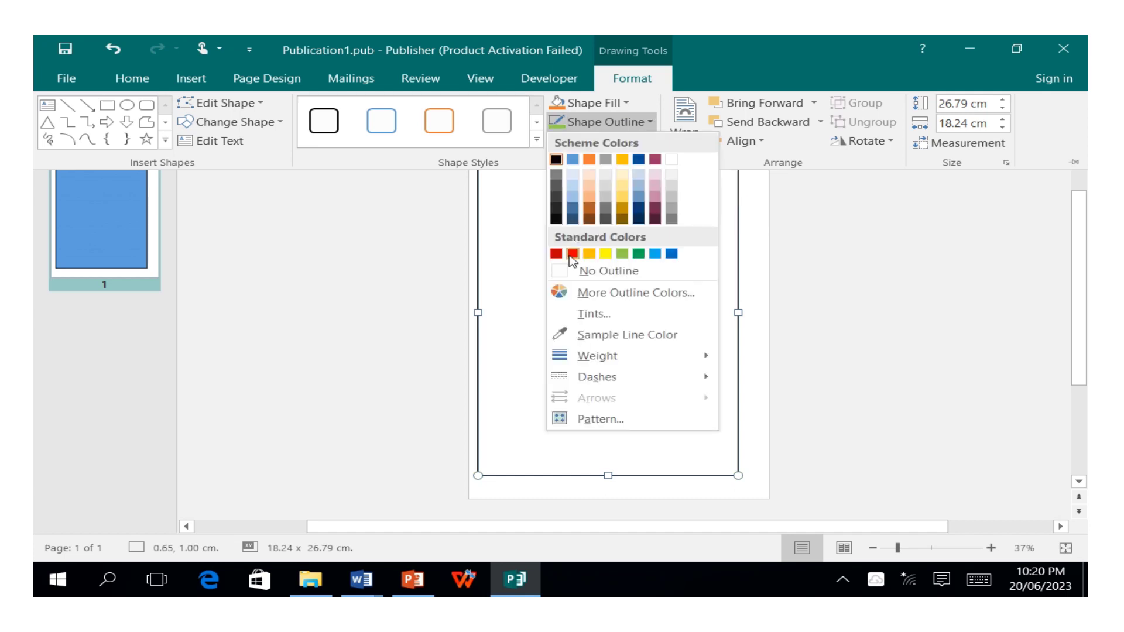
left_click(573, 253)
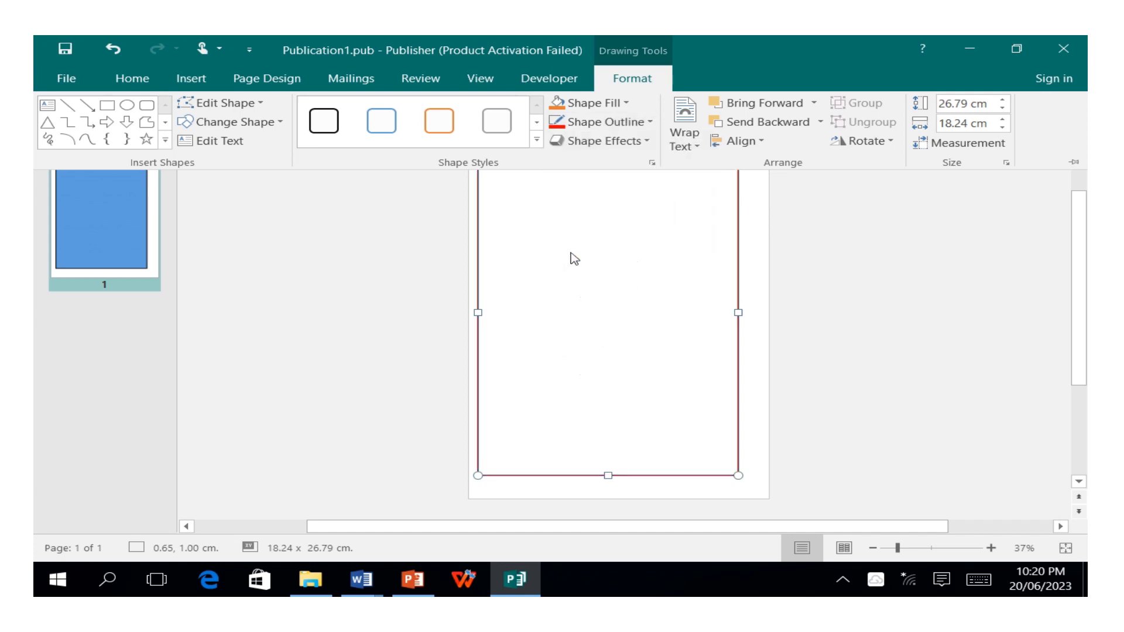
left_click(590, 291)
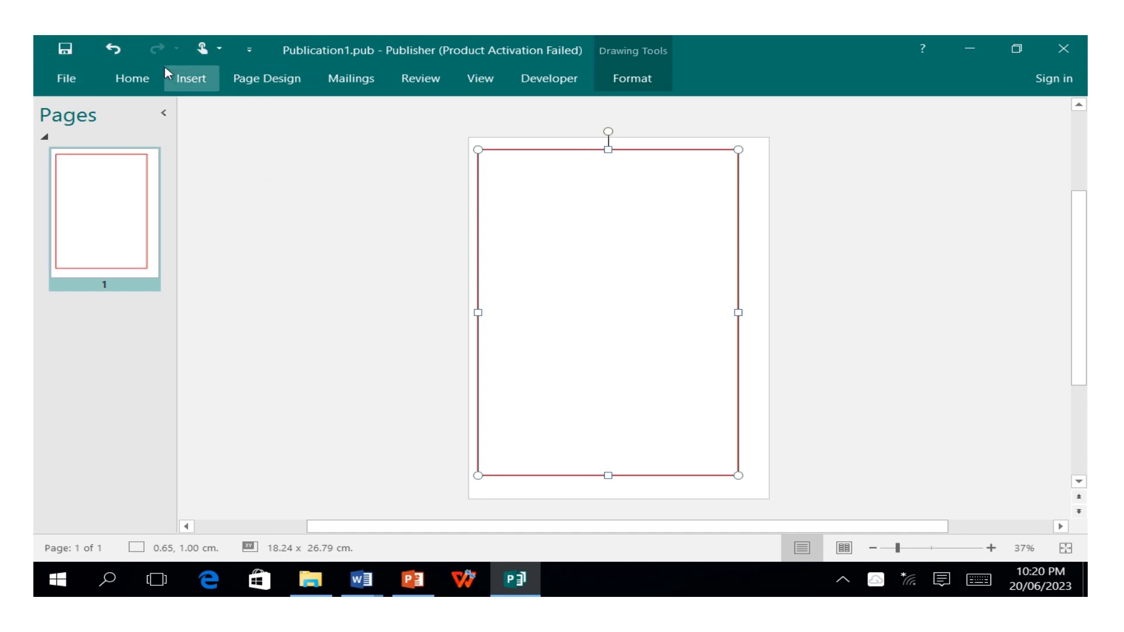
Step: Draw a second rectangle of about 17.1 x 25.9 cm just inside the red frame
left_click(147, 78)
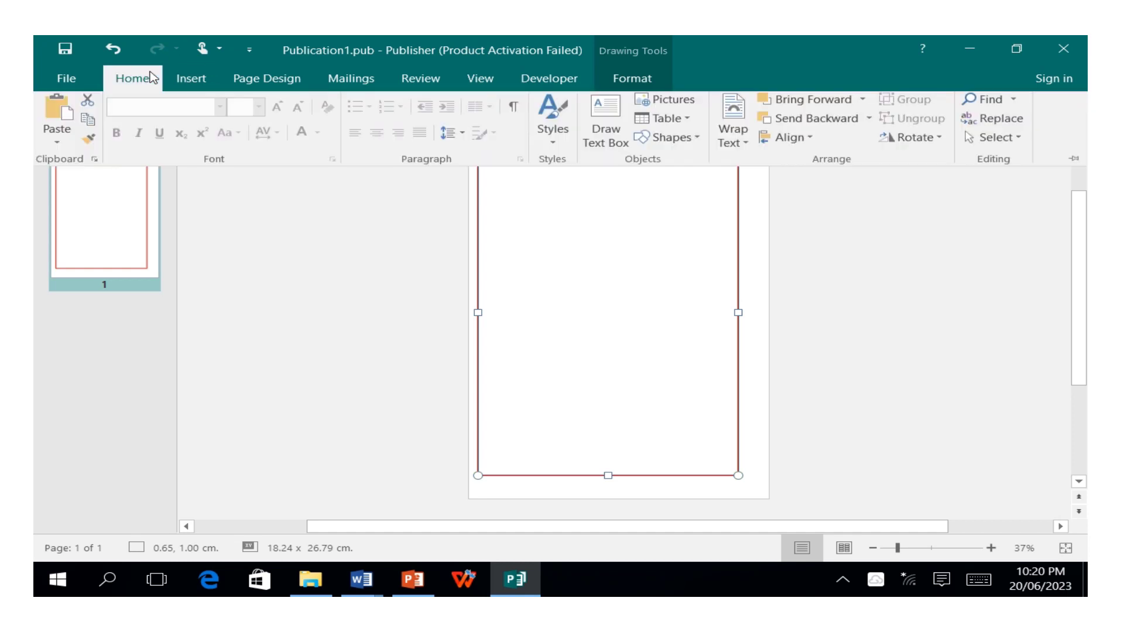
left_click(189, 77)
left_click(266, 123)
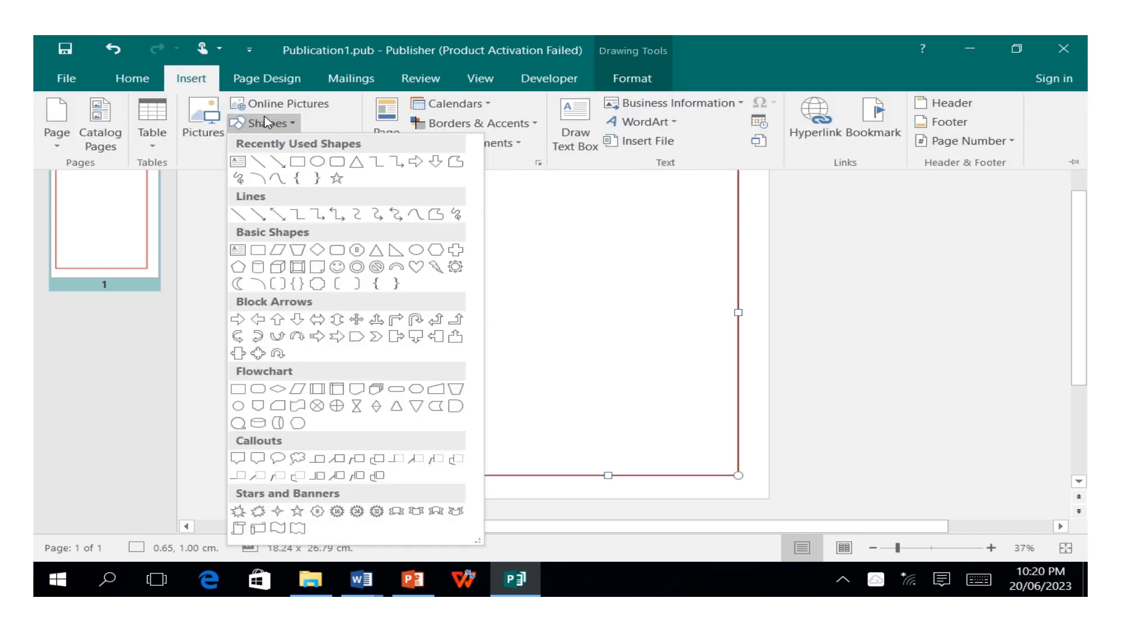
left_click(297, 161)
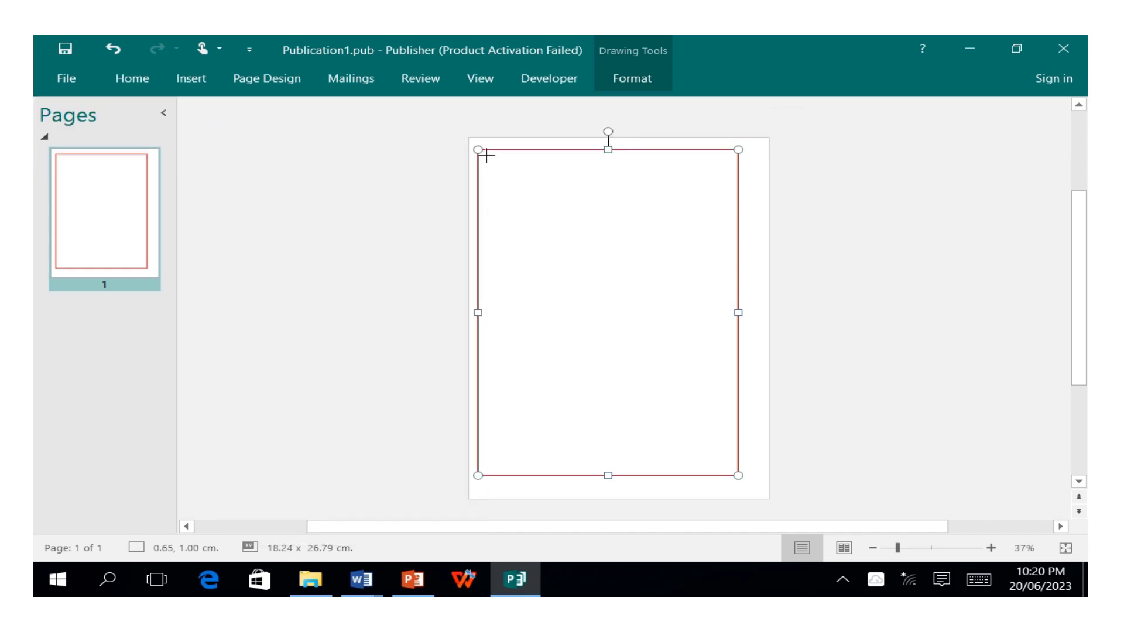
mouse_move(486, 155)
left_mouse_down()
mouse_move(695, 176)
mouse_move(723, 244)
mouse_move(742, 469)
left_mouse_up()
Step: Apply the unfilled black outline style to the inner rectangle
mouse_move(577, 76)
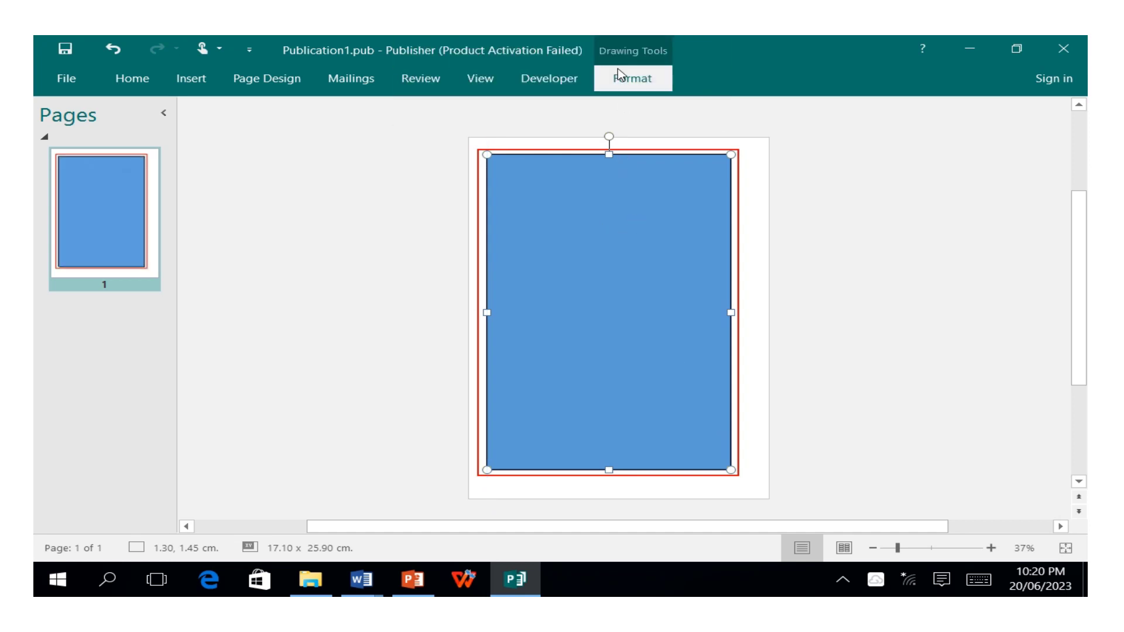
left_click(616, 75)
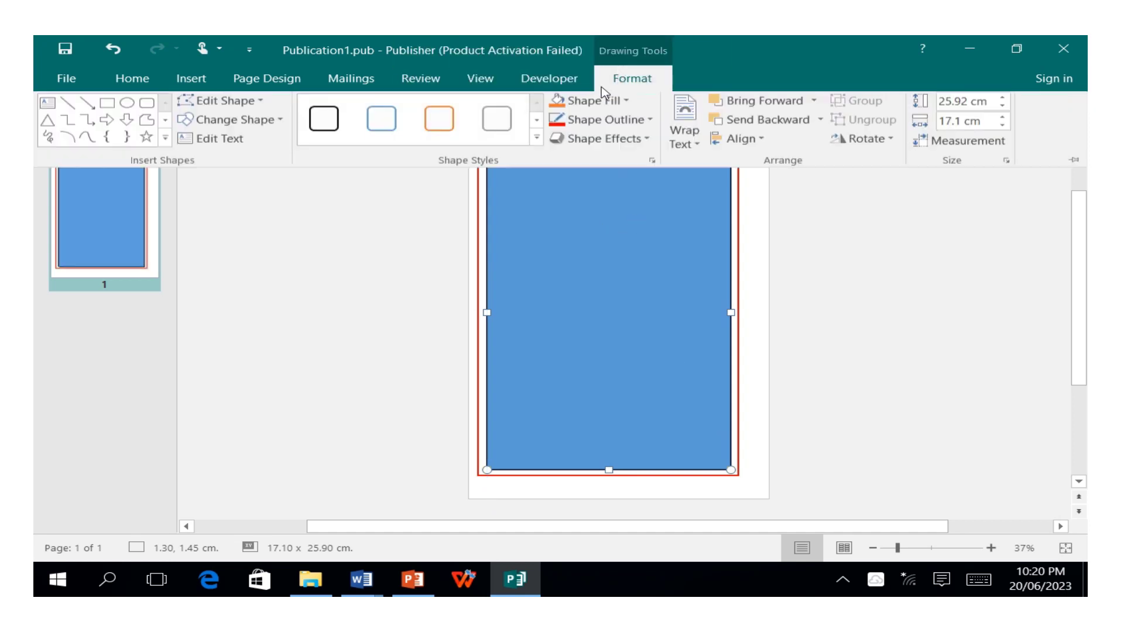
left_click(324, 126)
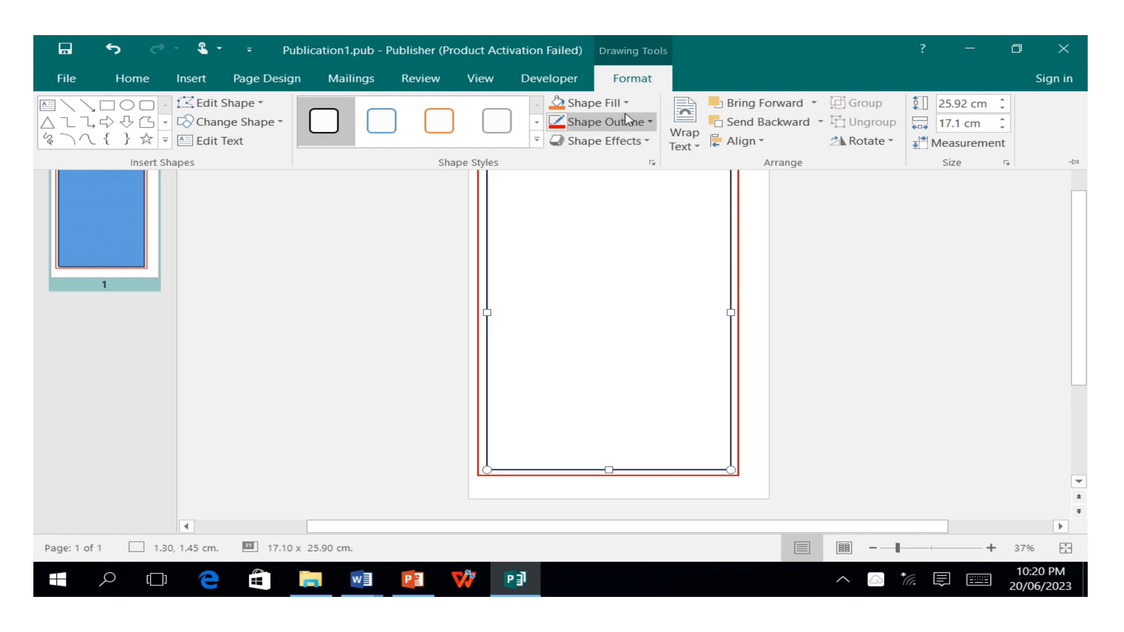
Step: Set the inner rectangle's outline to black and its weight to 4½ pt
left_click(557, 121)
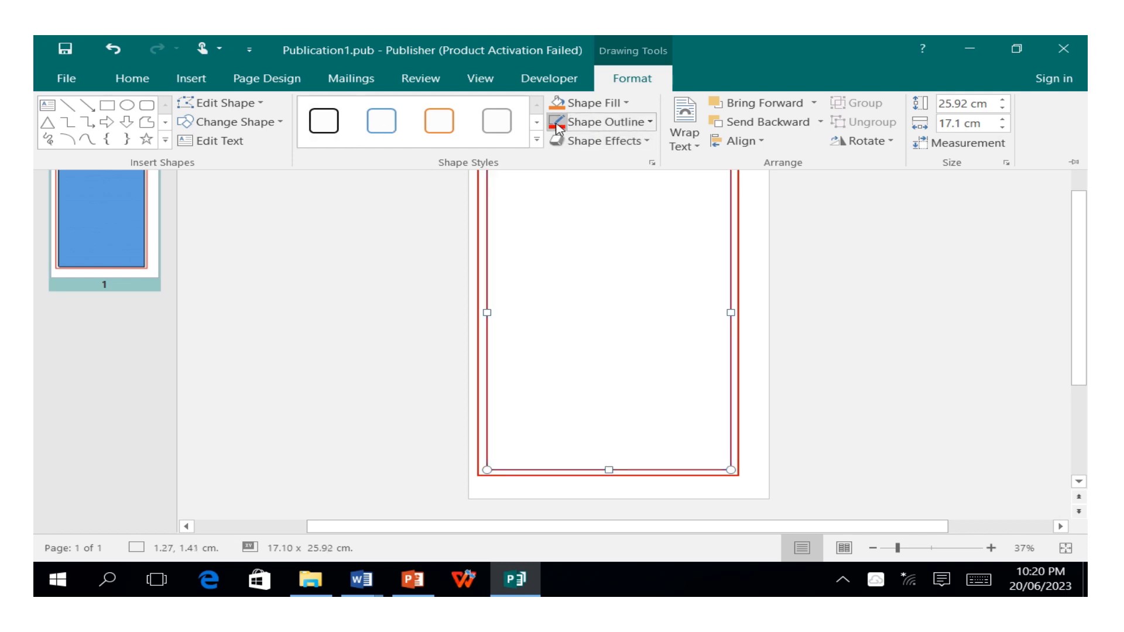
left_click(650, 122)
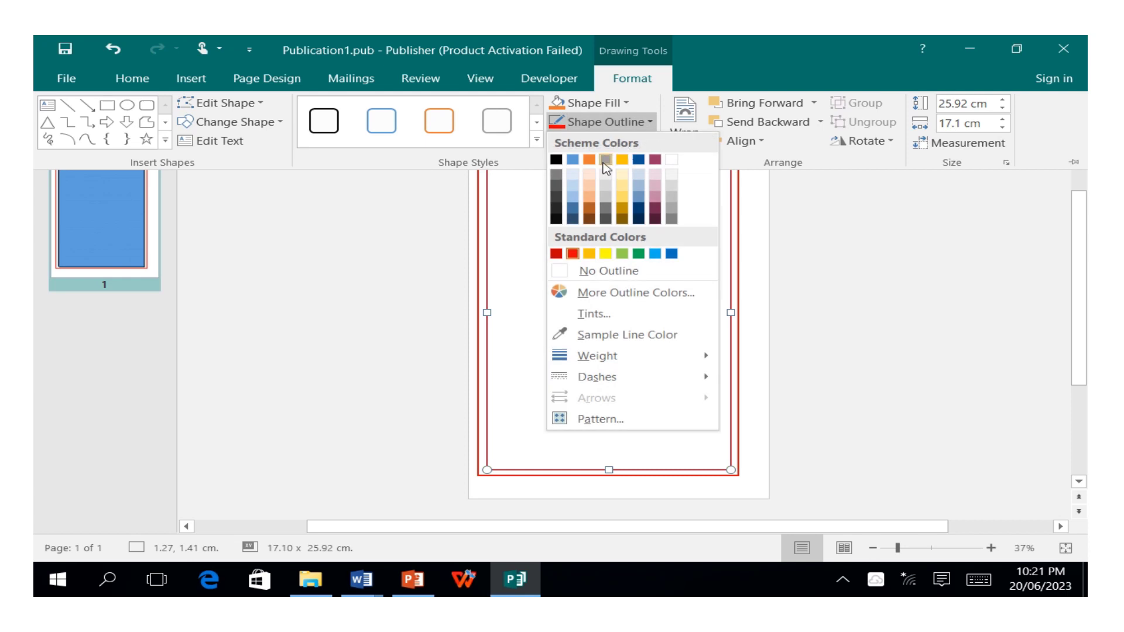
left_click(556, 159)
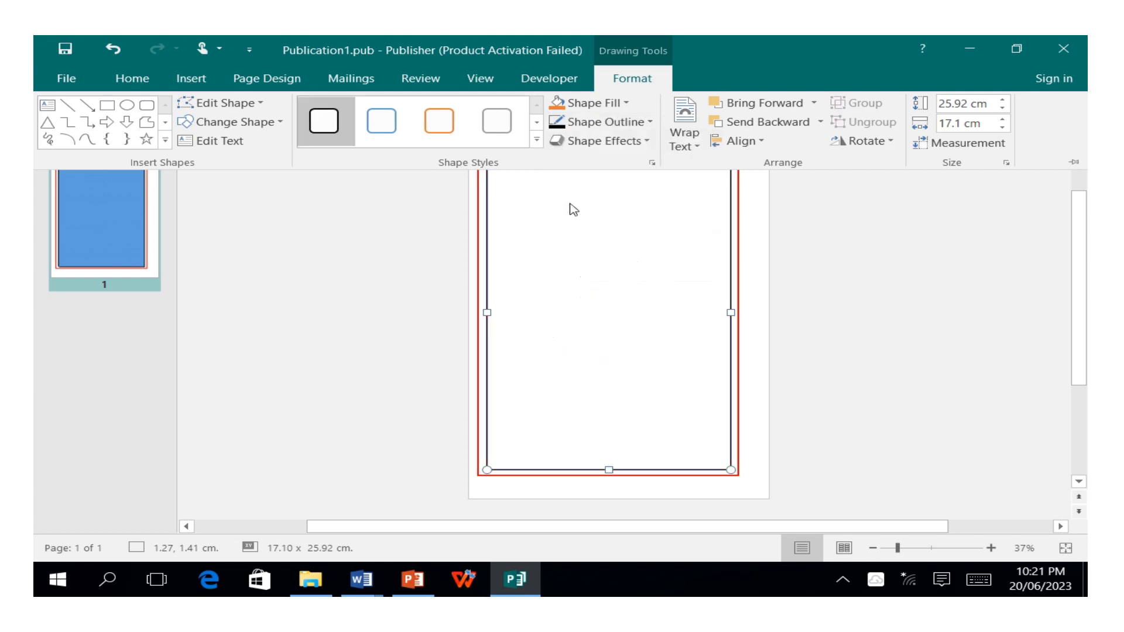
left_click(650, 122)
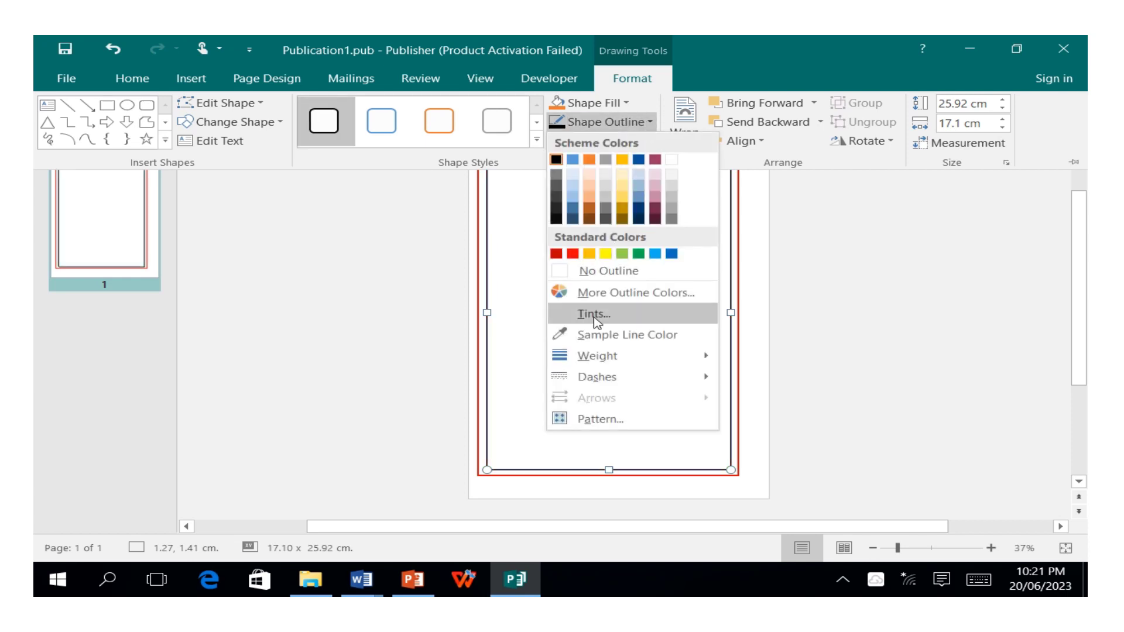
left_click(802, 482)
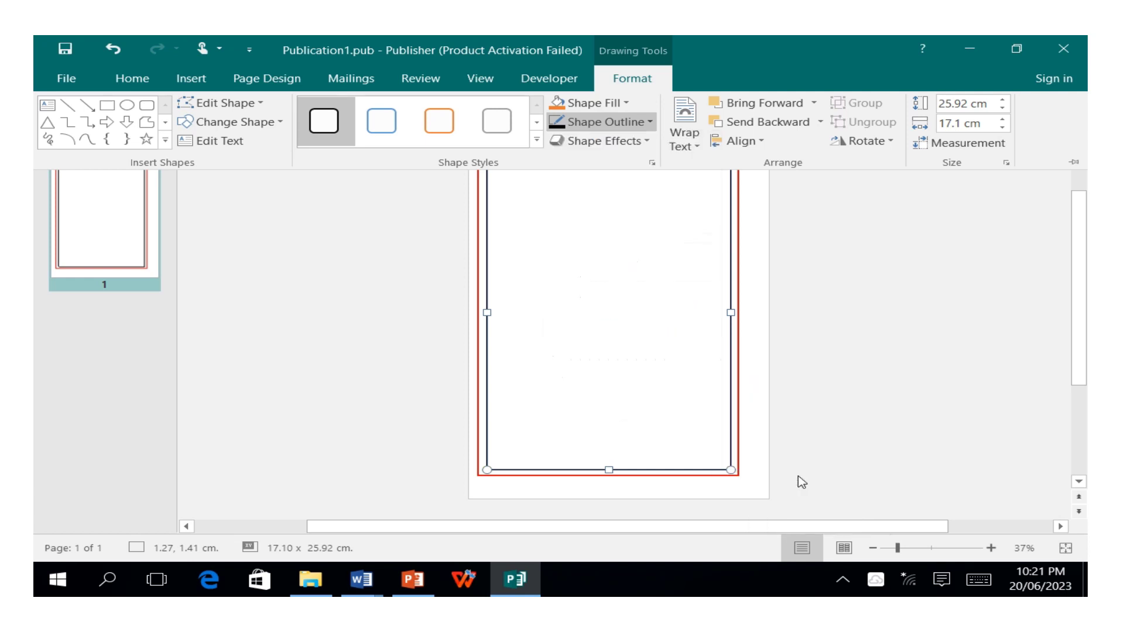
left_click(655, 396)
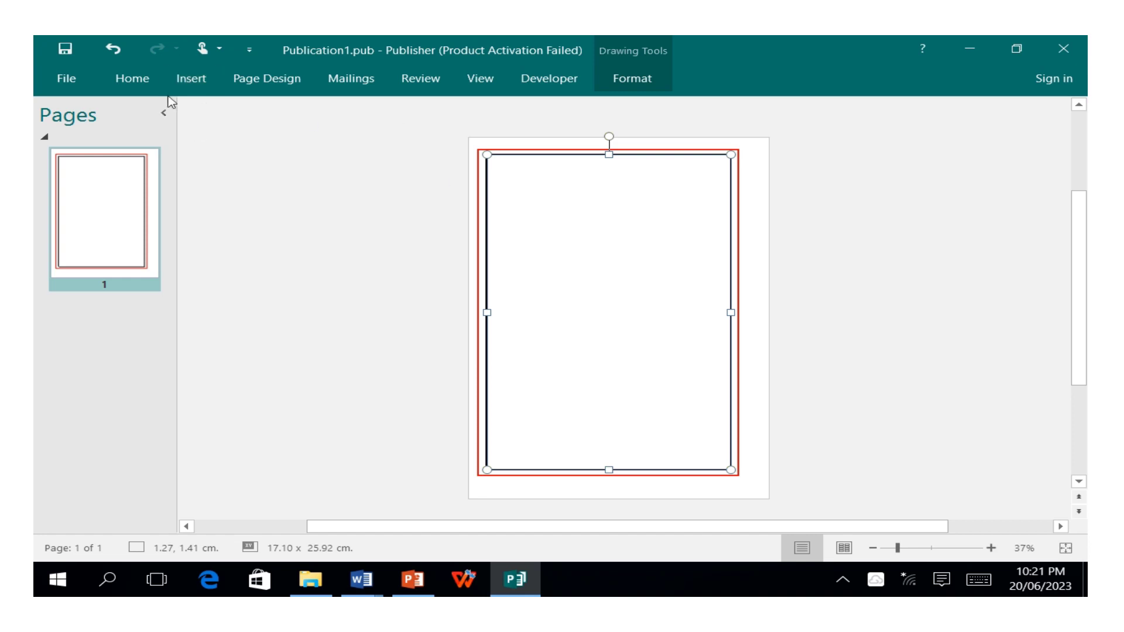
Step: Draw a third rectangle of about 15.9 x 25.1 cm just inside the black frame
left_click(192, 79)
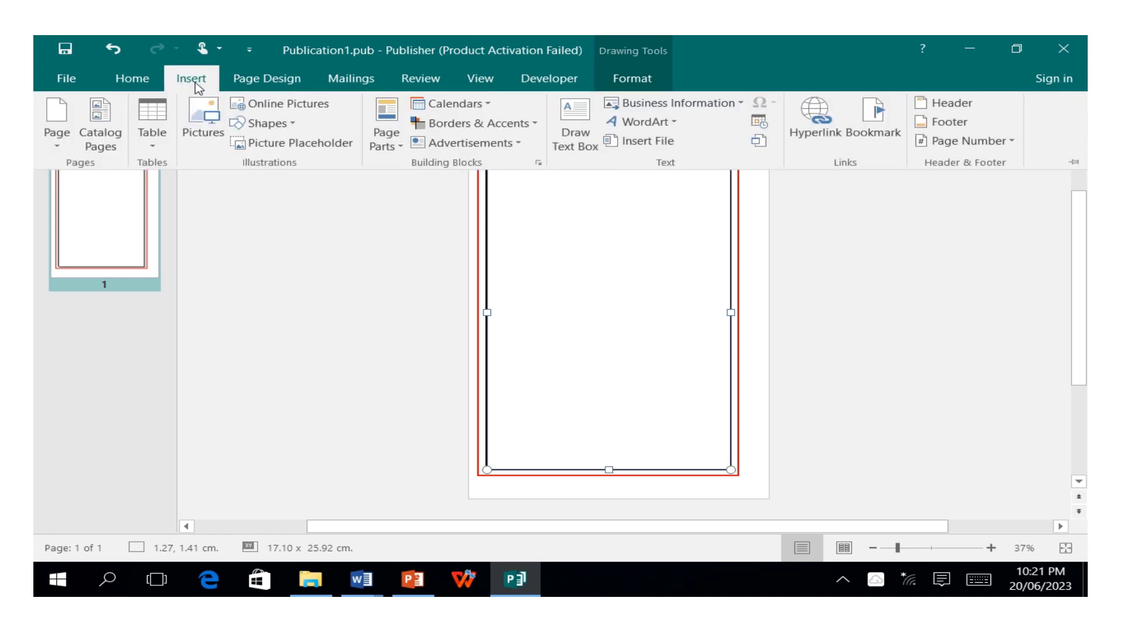
left_click(262, 123)
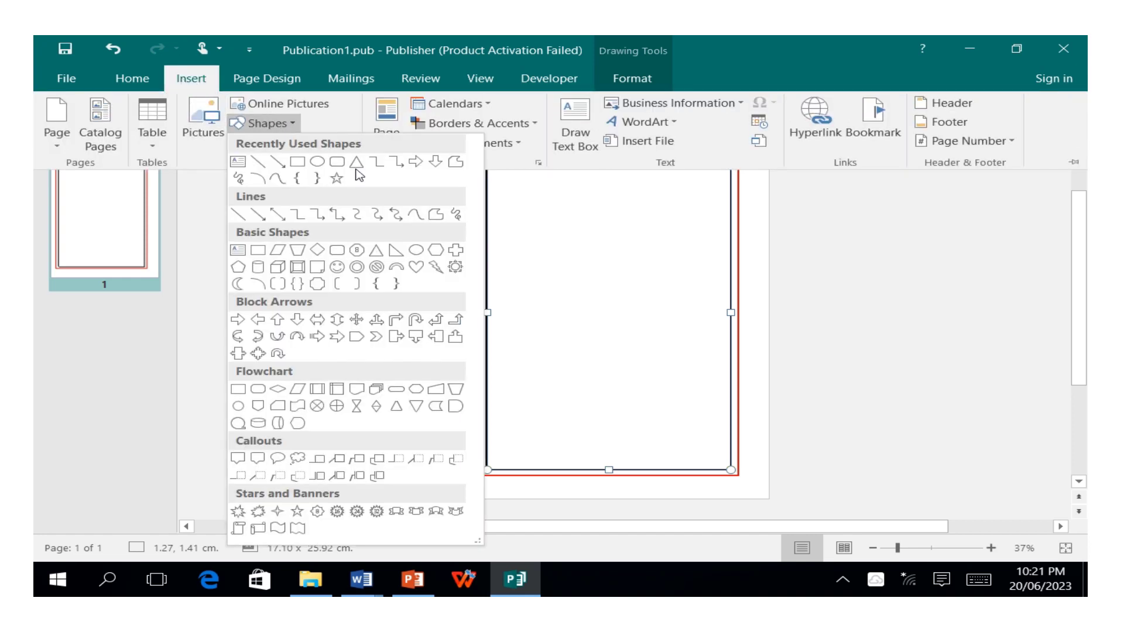
left_click(297, 162)
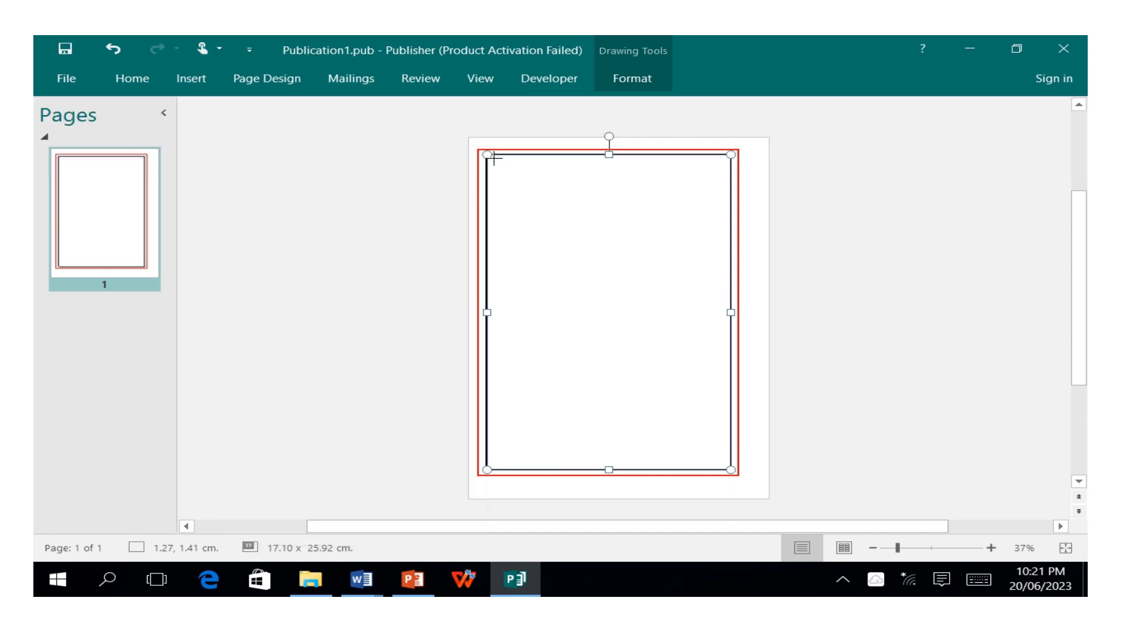
mouse_move(496, 157)
left_mouse_down()
mouse_move(603, 171)
mouse_move(665, 193)
mouse_move(720, 240)
mouse_move(730, 470)
mouse_move(723, 463)
left_mouse_up()
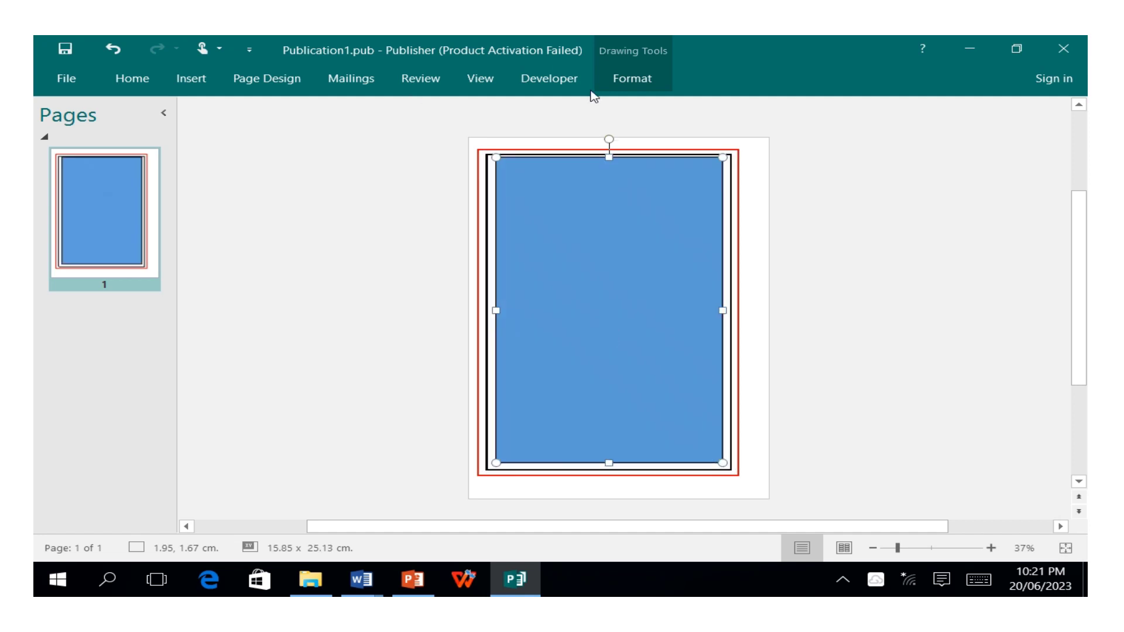
Step: Apply the unfilled black outline style to the innermost rectangle and change its outline to red from the standard colors
left_click(630, 79)
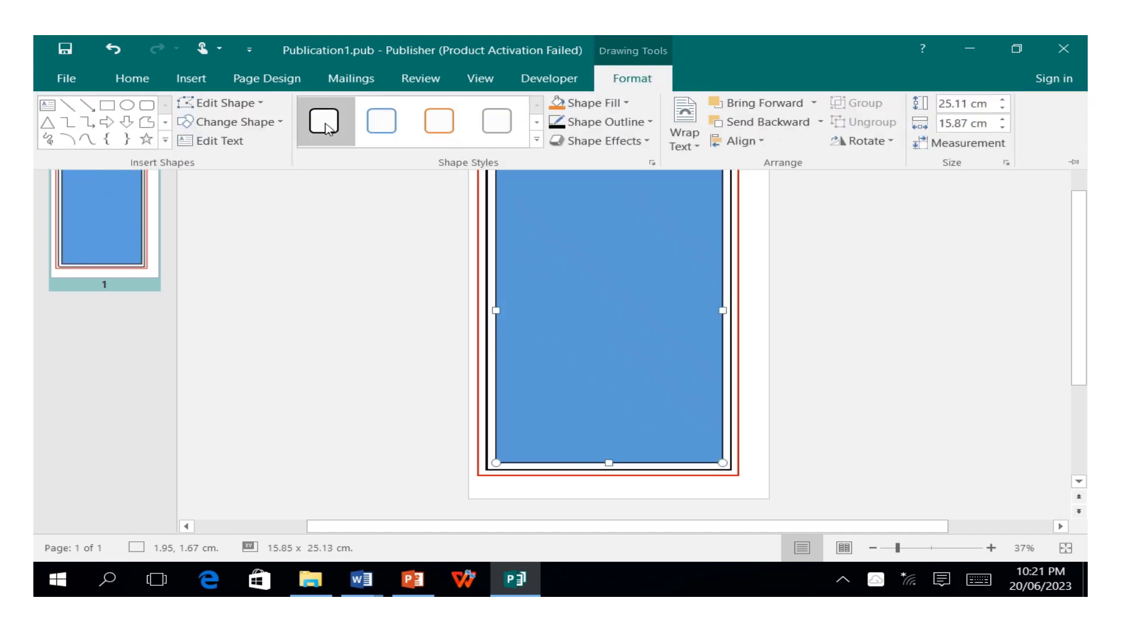
left_click(325, 125)
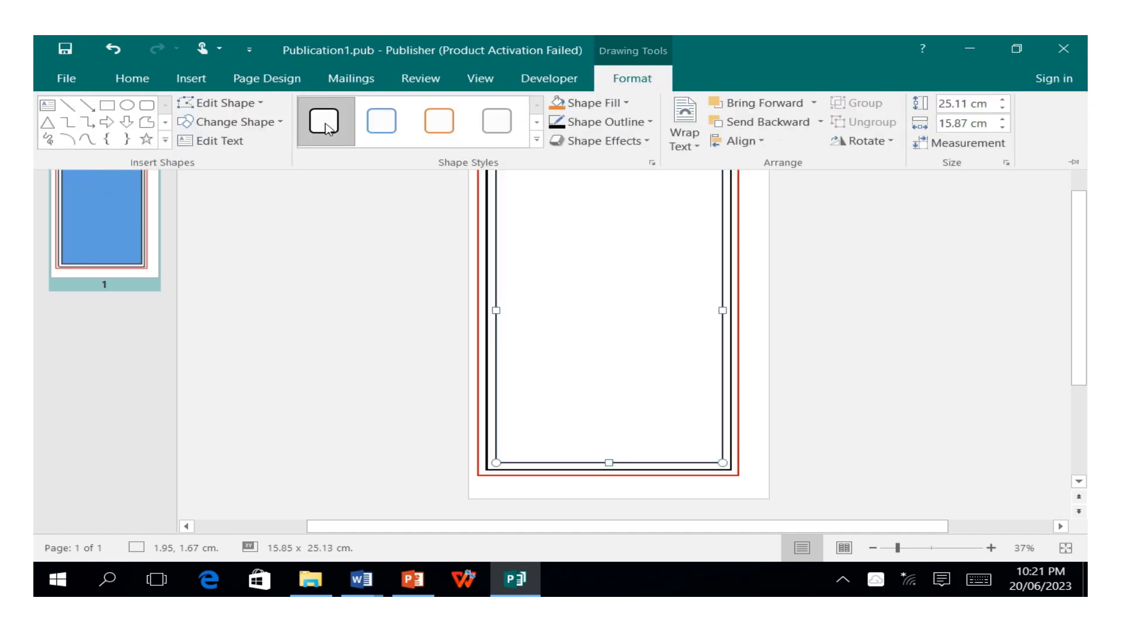
left_click(650, 123)
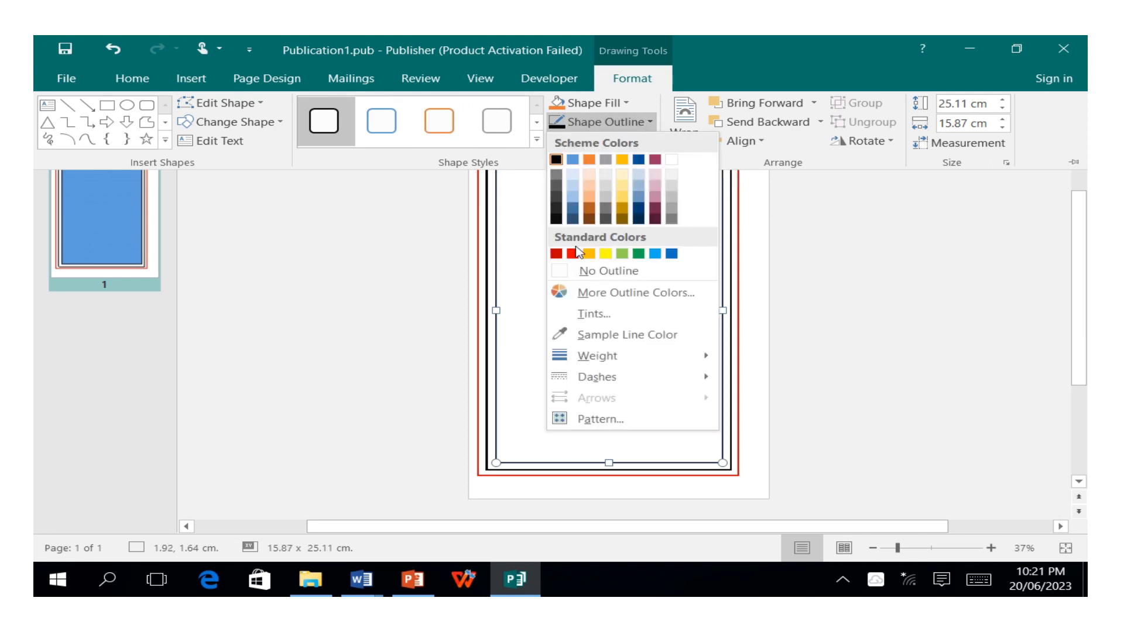
left_click(573, 254)
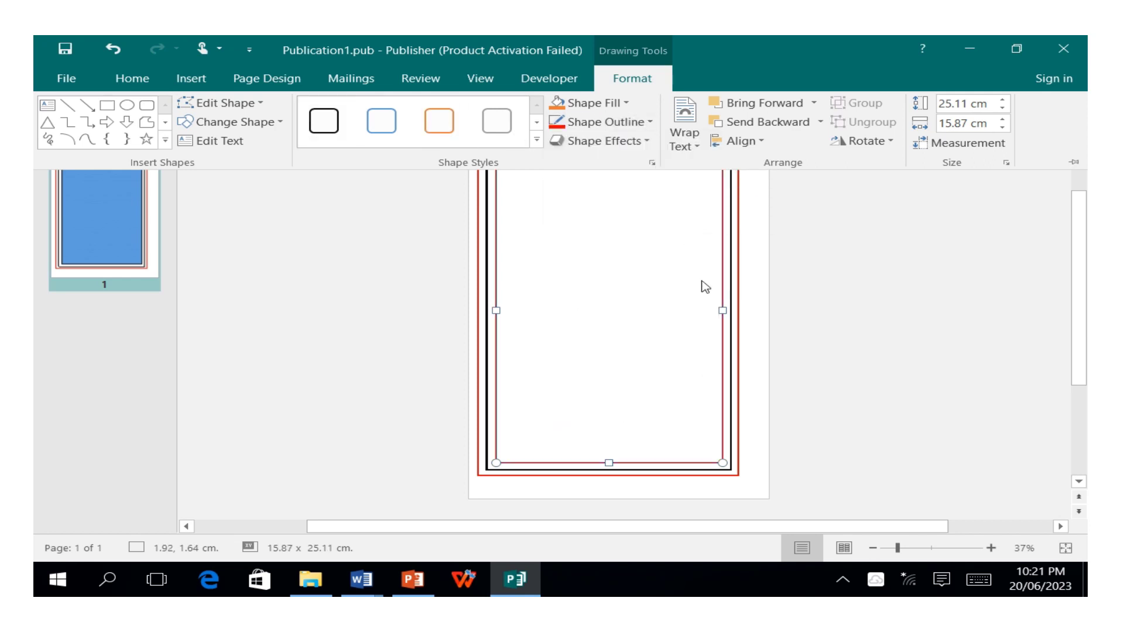
Step: Set the innermost rectangle's outline weight to 4½ pt and deselect it
left_click(641, 122)
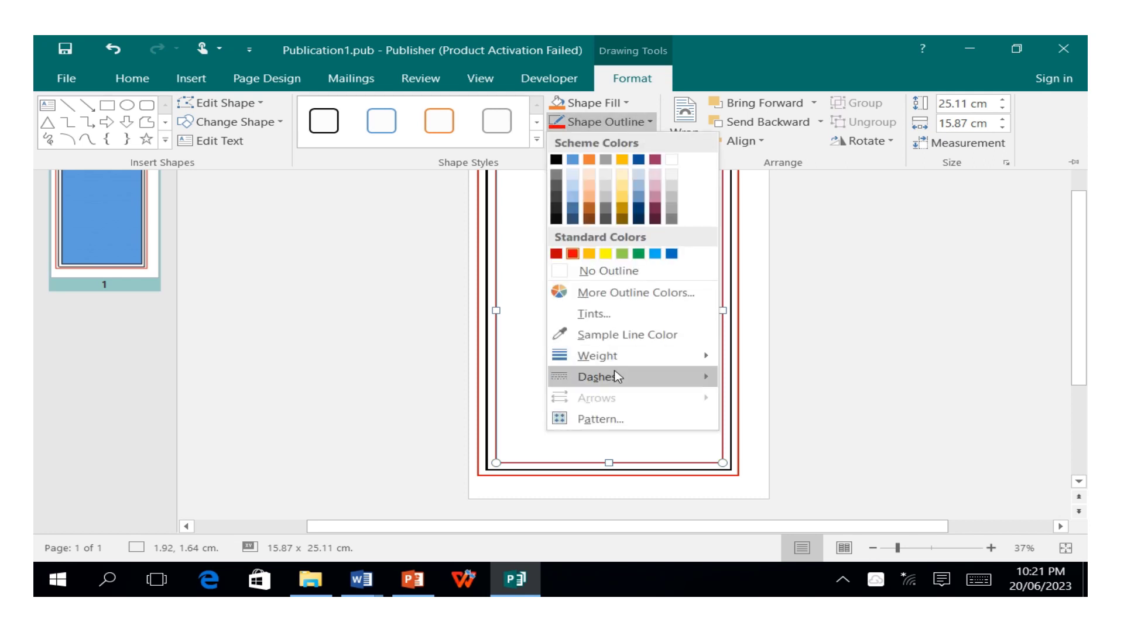
mouse_move(641, 357)
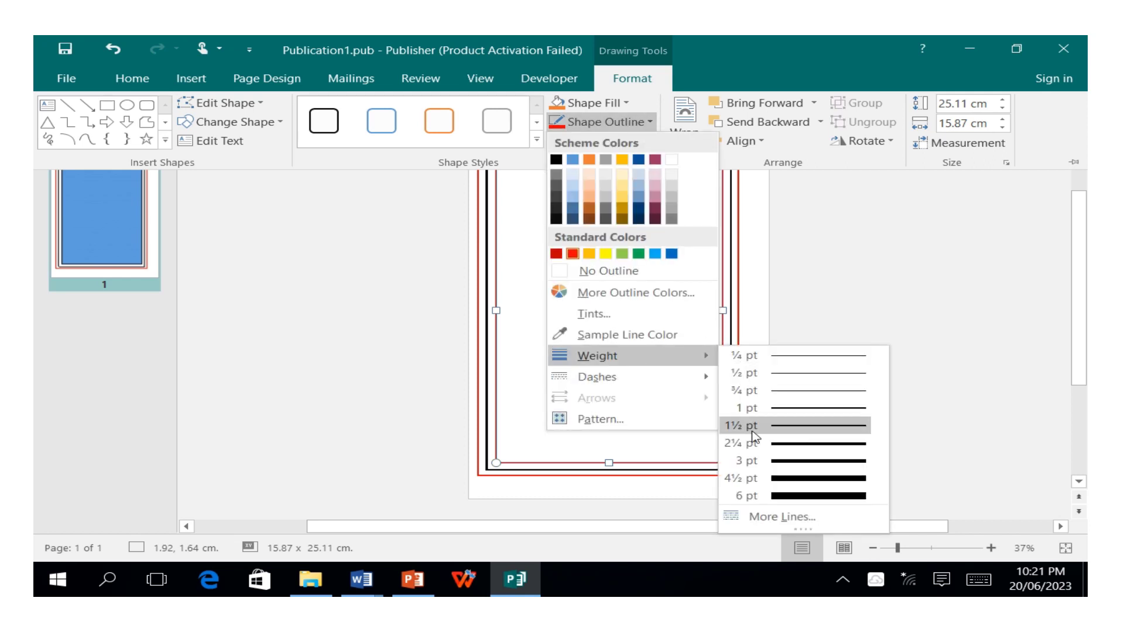
left_click(786, 480)
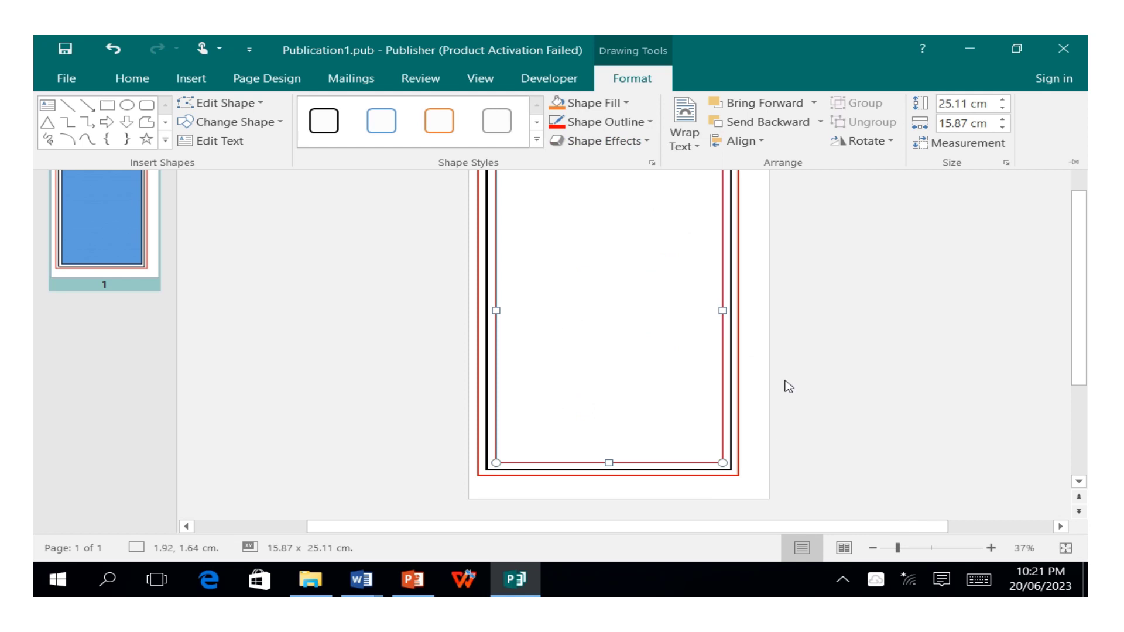
key("ctrl+F1")
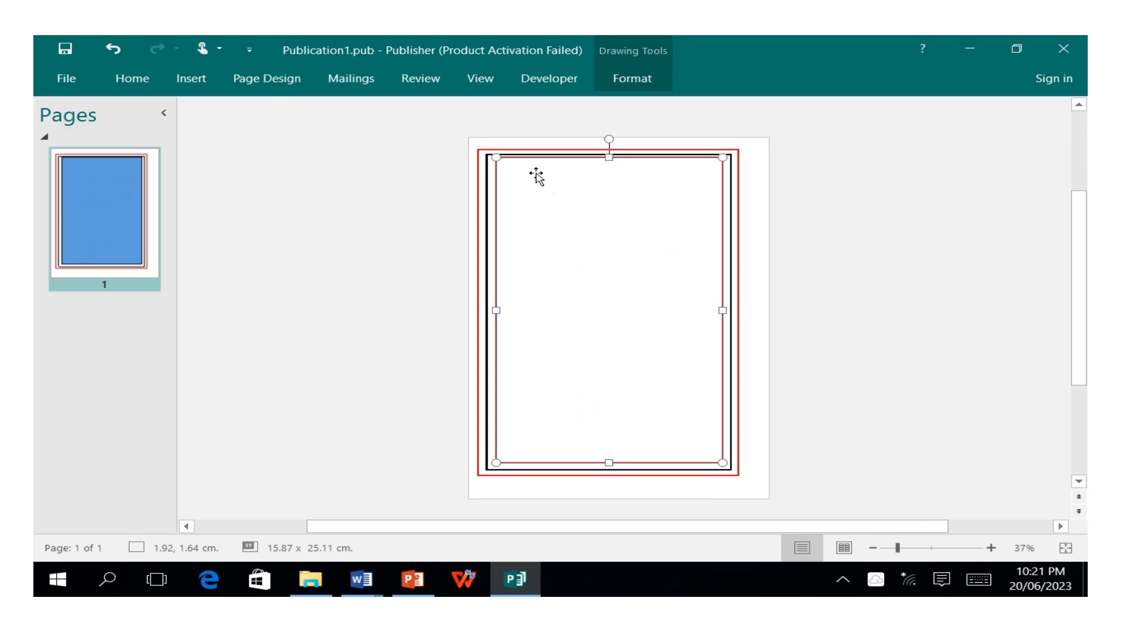
left_click(470, 318)
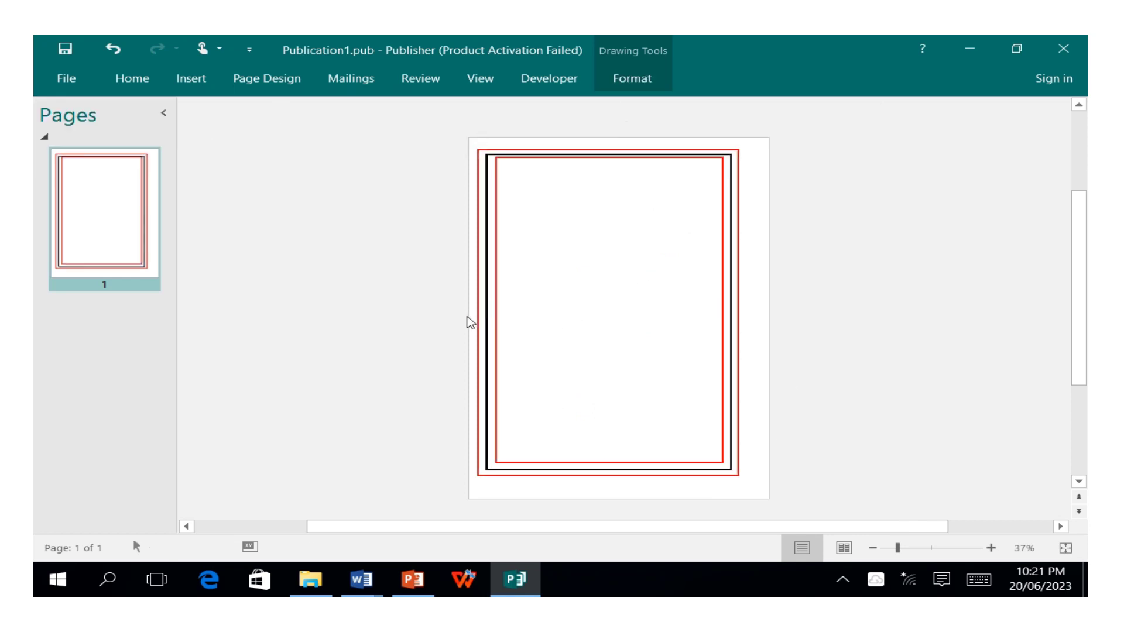
Step: Move the outer red rectangle's left edge slightly inward and widen the innermost rectangle leftward to about 16.2 cm
left_click(475, 321)
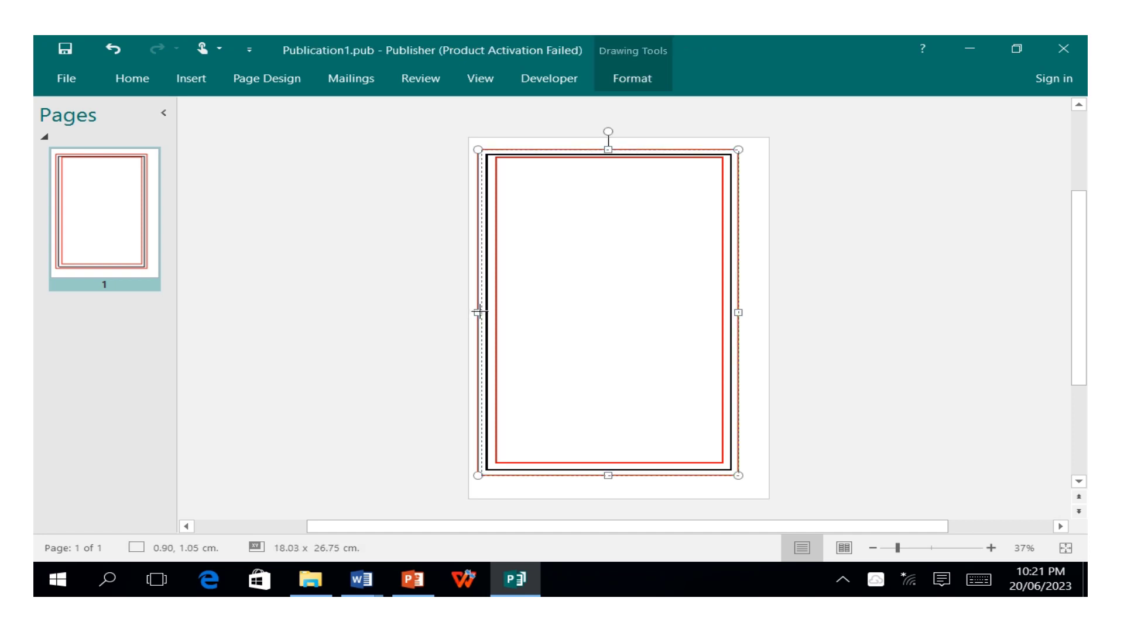
left_click(580, 304)
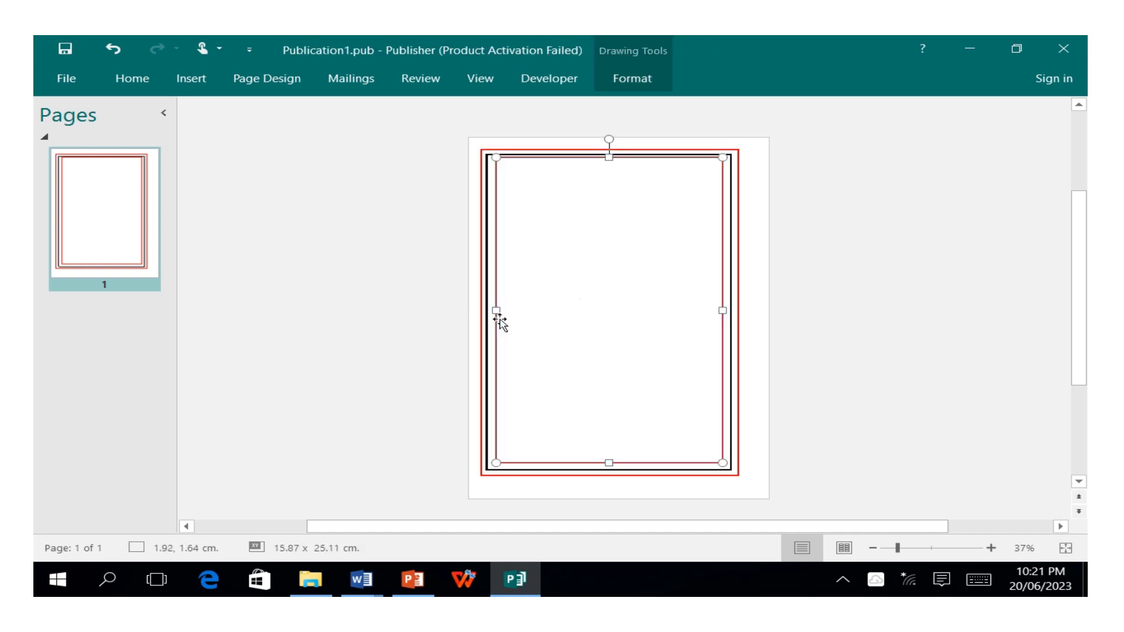
left_click_drag(496, 311, 492, 311)
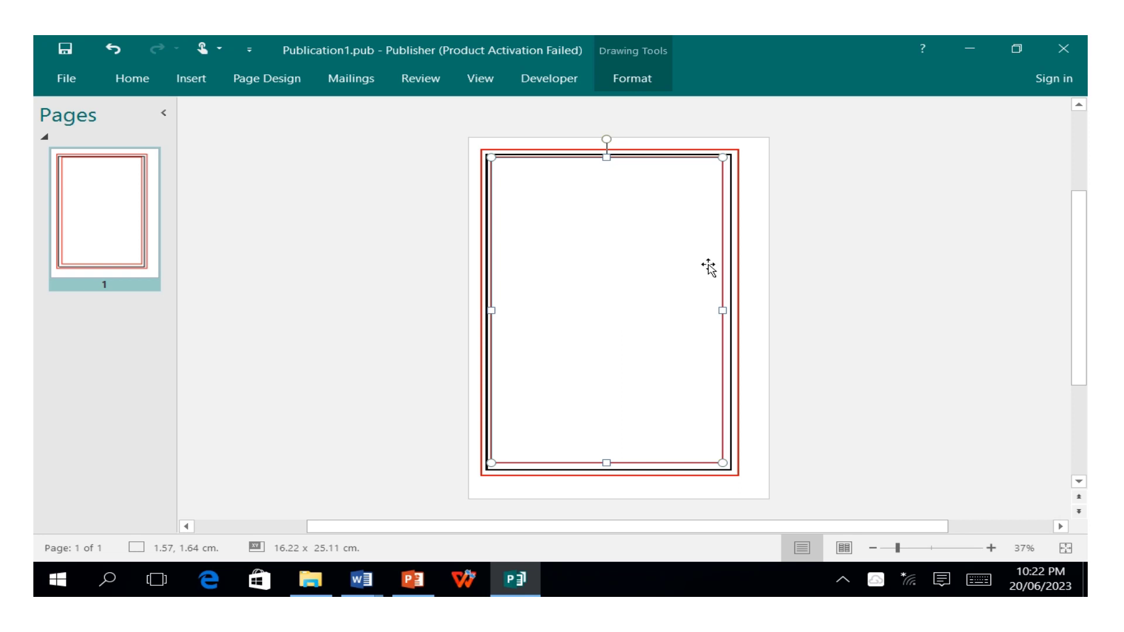
left_click_drag(516, 157, 515, 152)
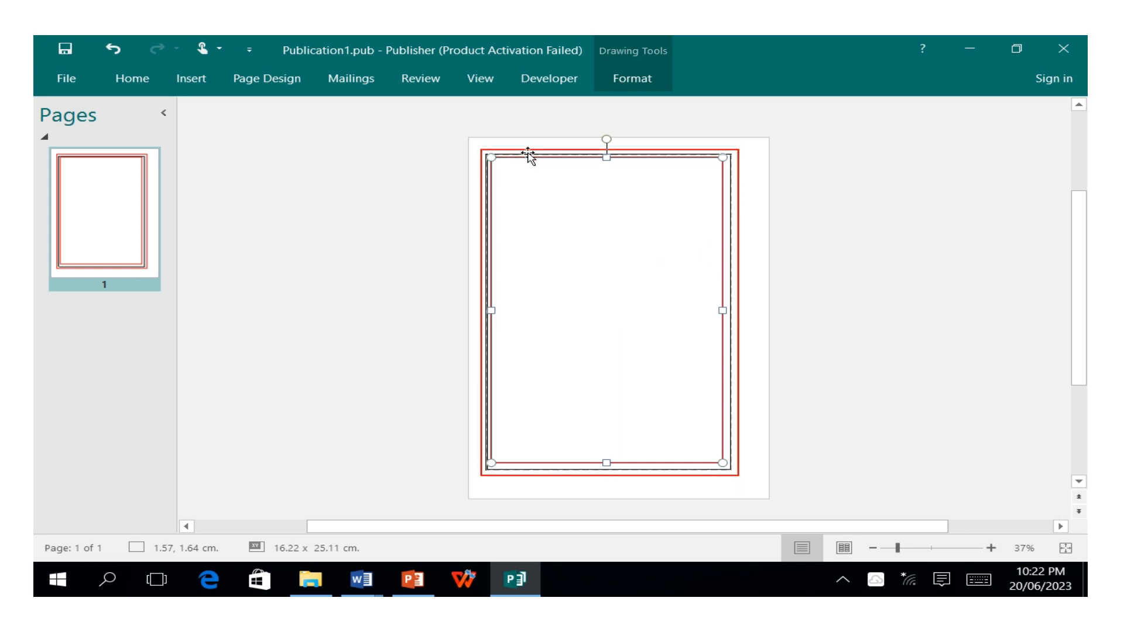
Step: Select all objects on the page and group them into a single object
left_click(989, 578)
left_click(169, 581)
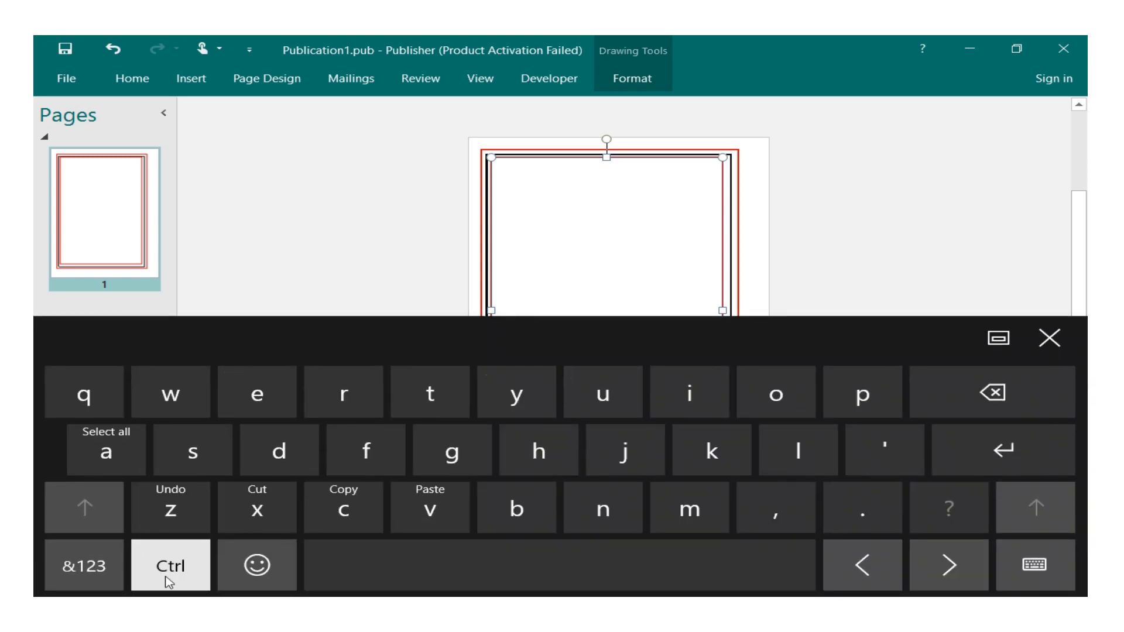
left_click(105, 460)
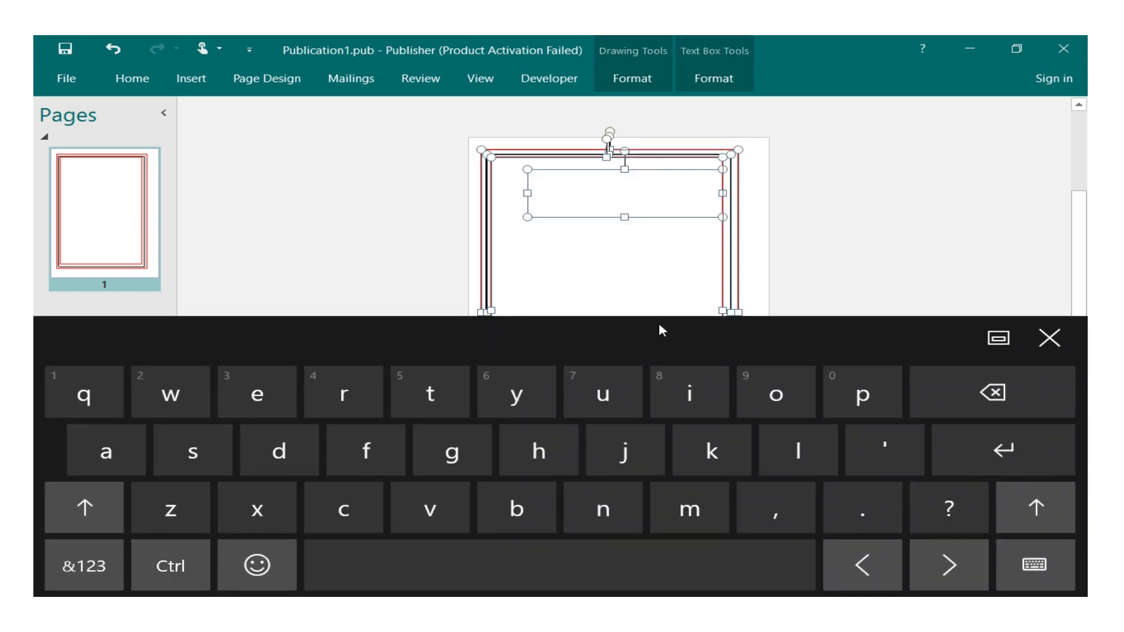
left_click(1041, 340)
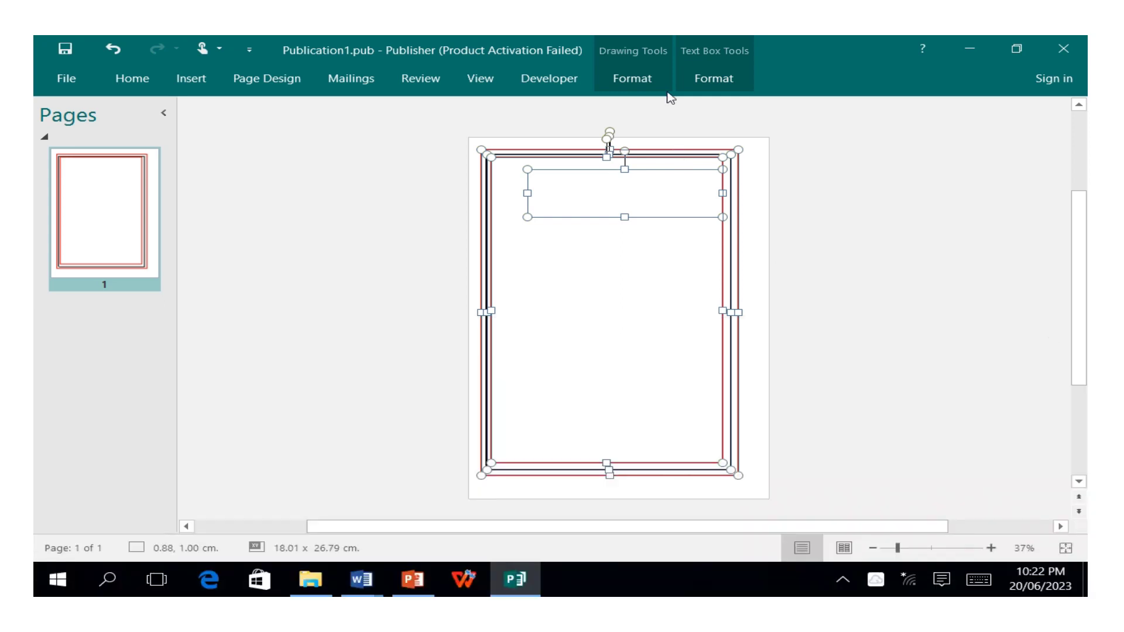
left_click(144, 75)
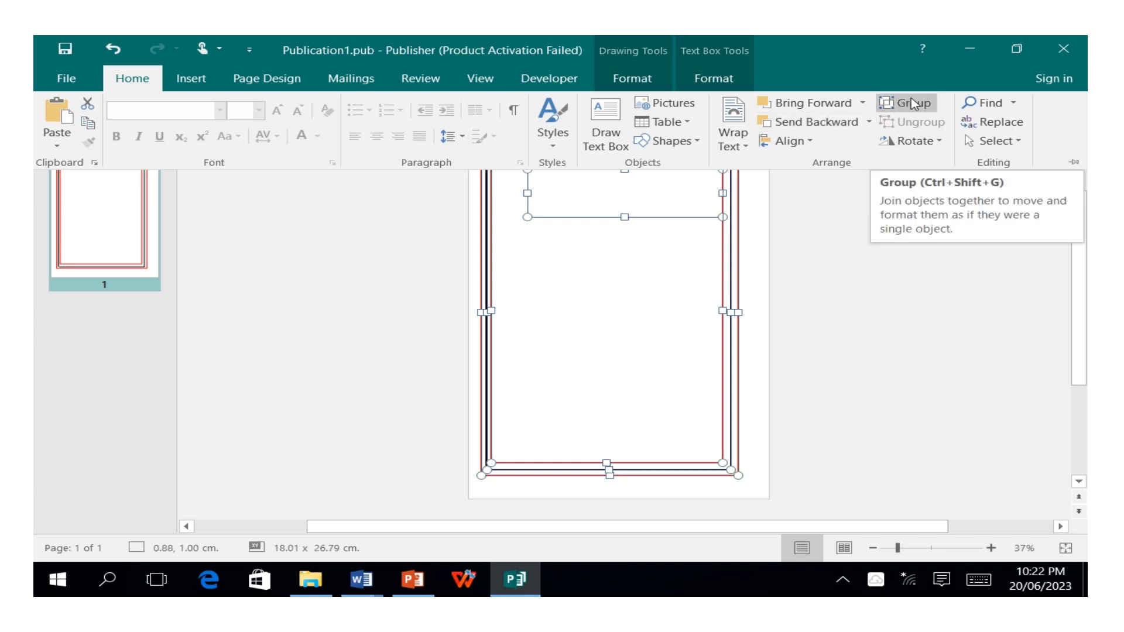
left_click(913, 104)
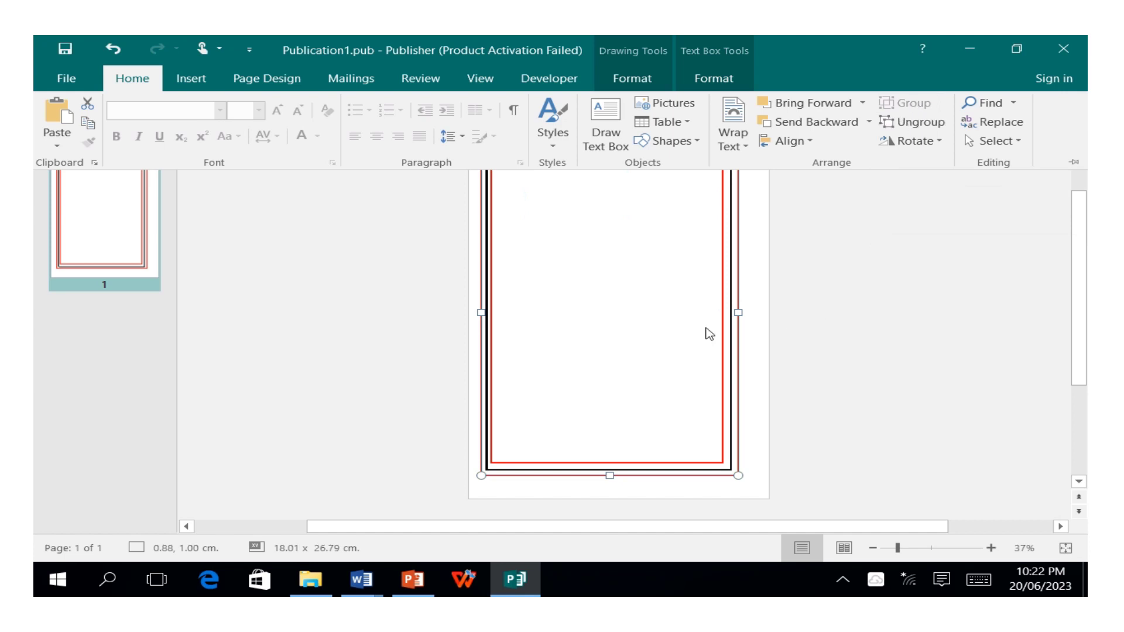
Step: Shift the grouped border slightly to the right and down on the page
left_click(718, 298)
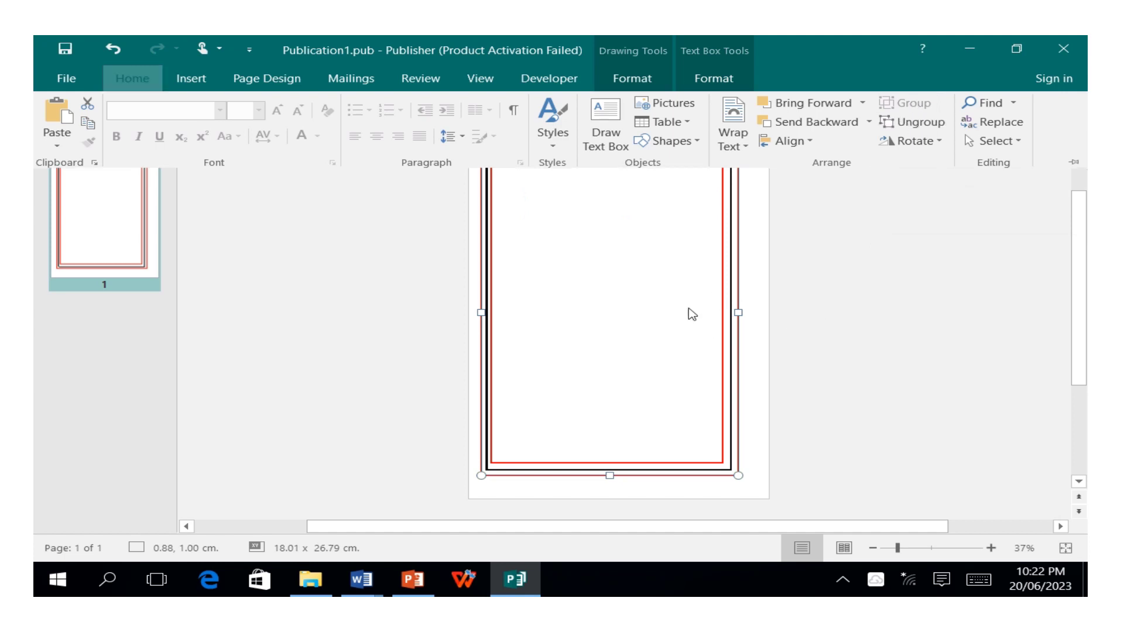
left_click(737, 247)
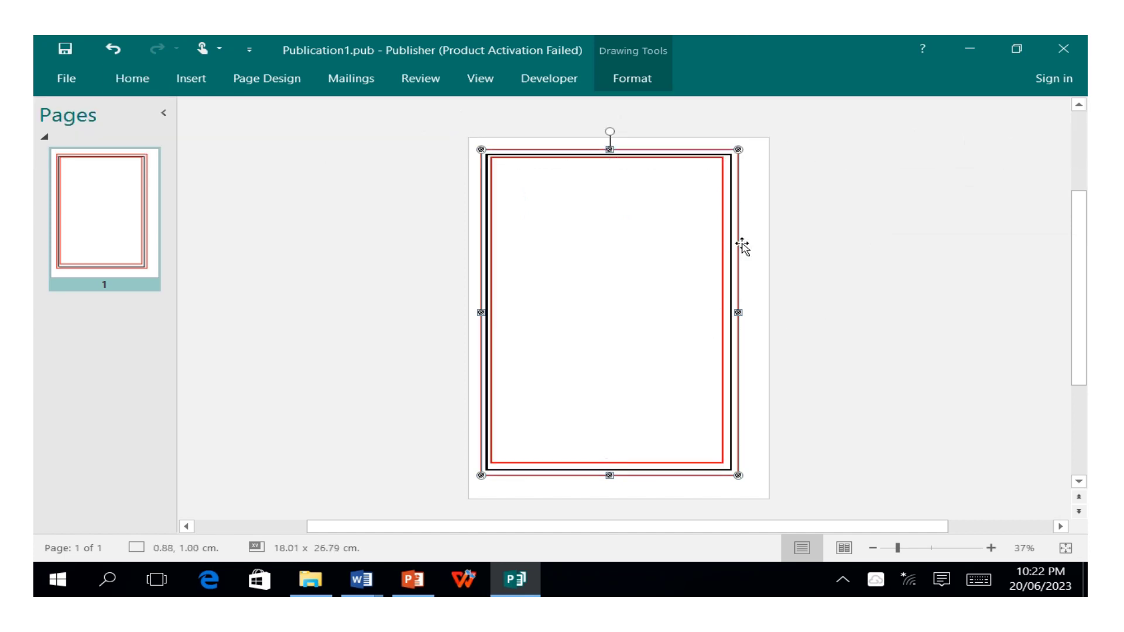
left_click(490, 274)
mouse_move(665, 178)
left_mouse_down()
mouse_move(666, 216)
mouse_move(659, 202)
mouse_move(672, 178)
left_mouse_up()
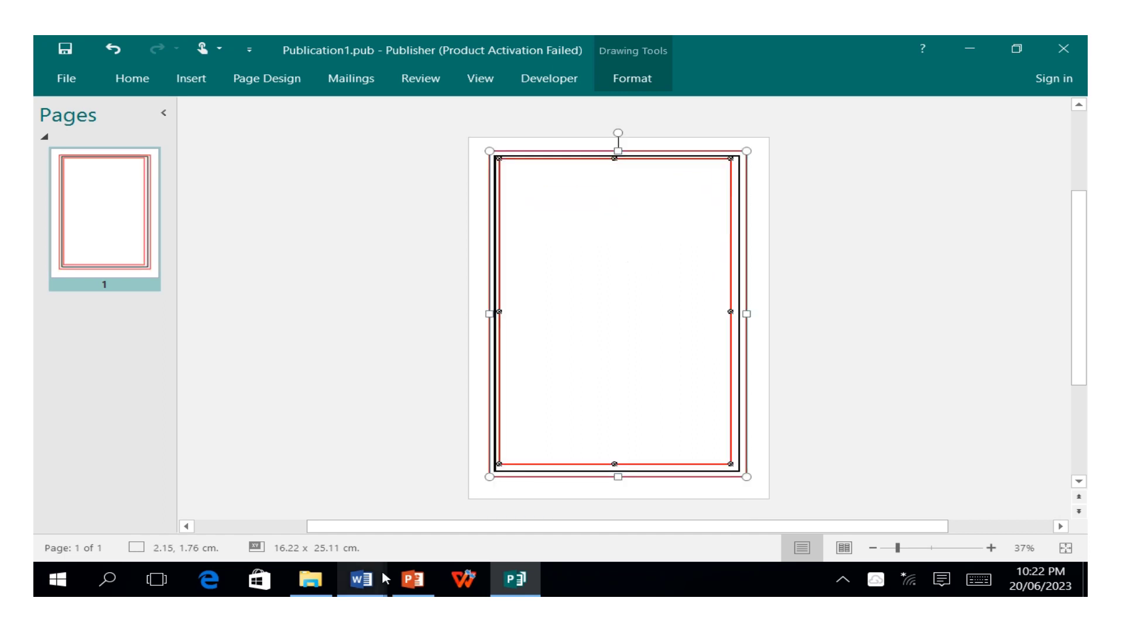
Step: Ungroup the border into its separate rectangles and text box
left_click(132, 79)
left_click(896, 124)
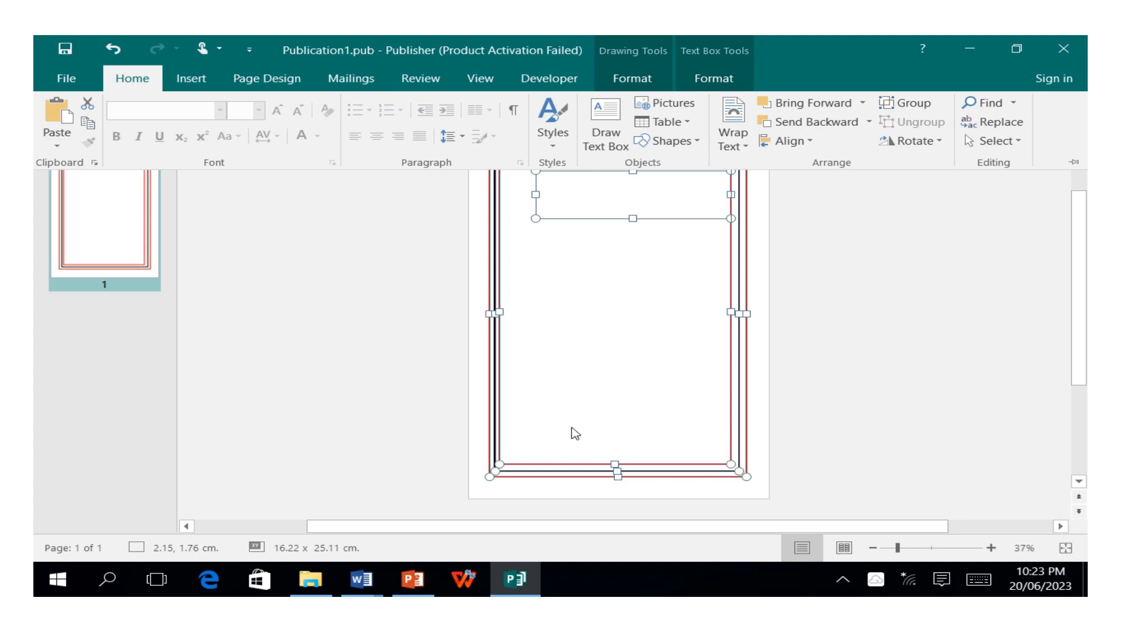
mouse_move(486, 38)
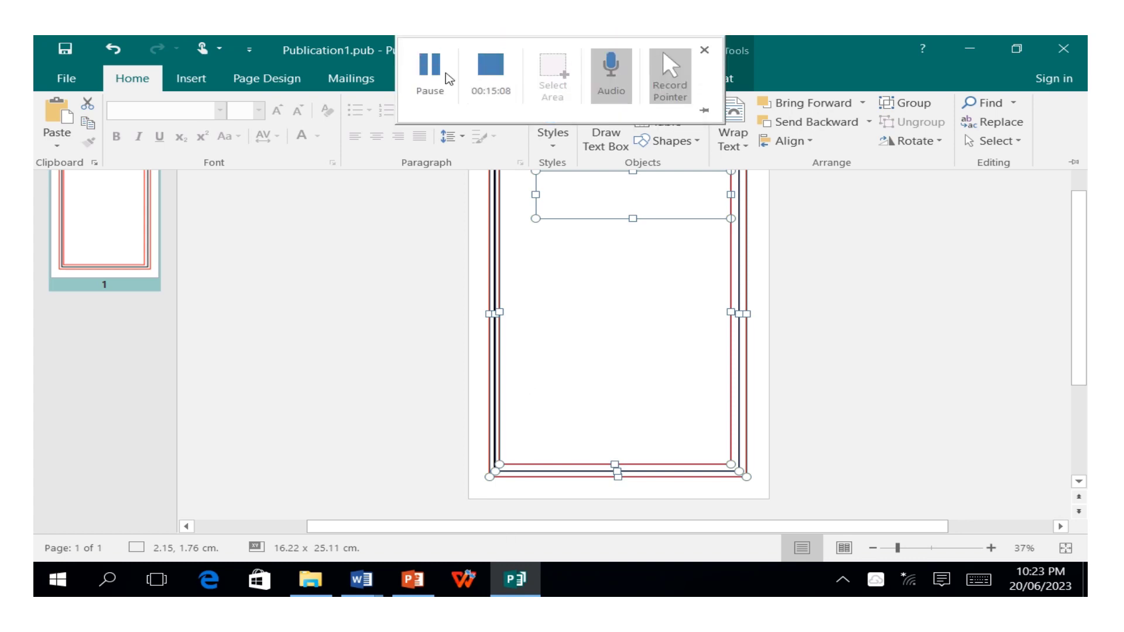